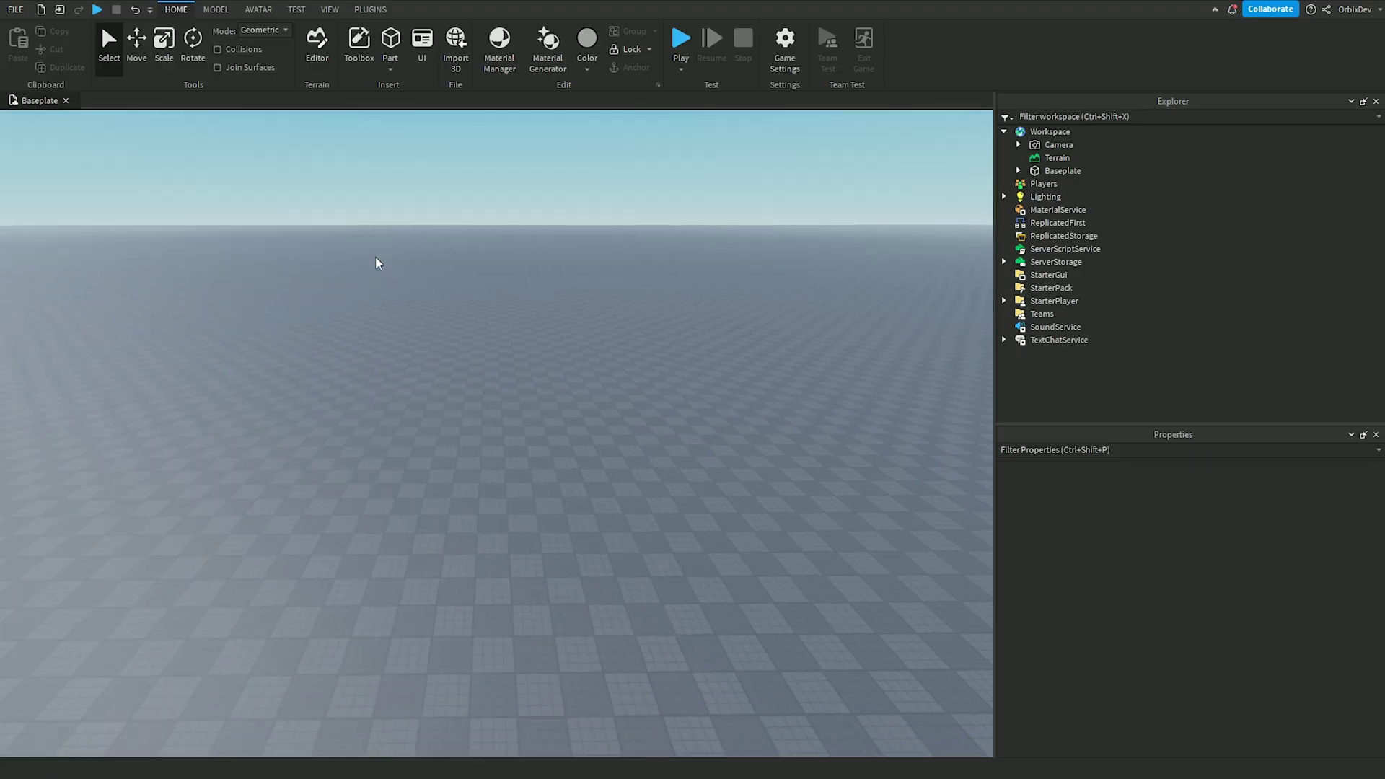
# Step: Look through the Terrain Editor and Beta Features settings, closing both without changes
pyautogui.moveTo(377, 260); pyautogui.dragTo(377, 274, button='right')
pyautogui.click(317, 48)
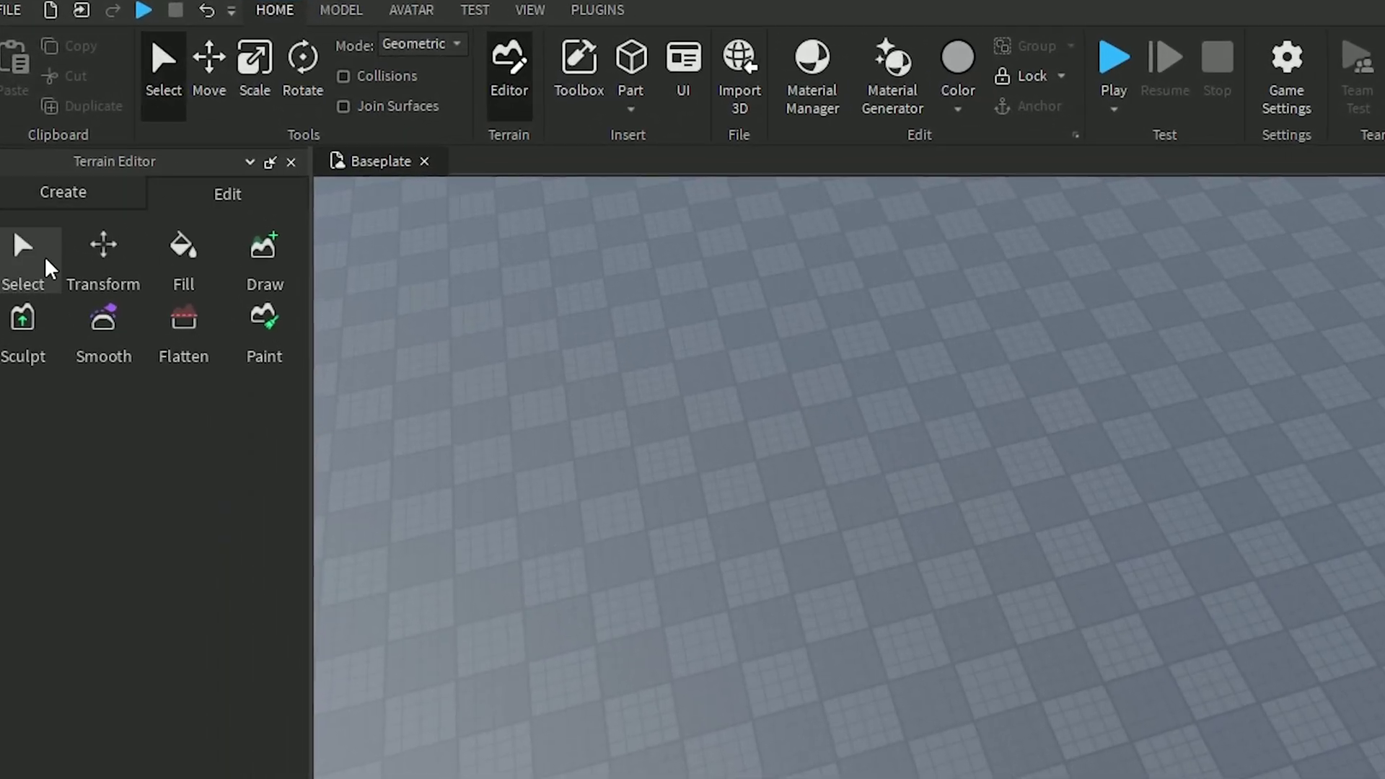
pyautogui.click(183, 251)
pyautogui.click(126, 162)
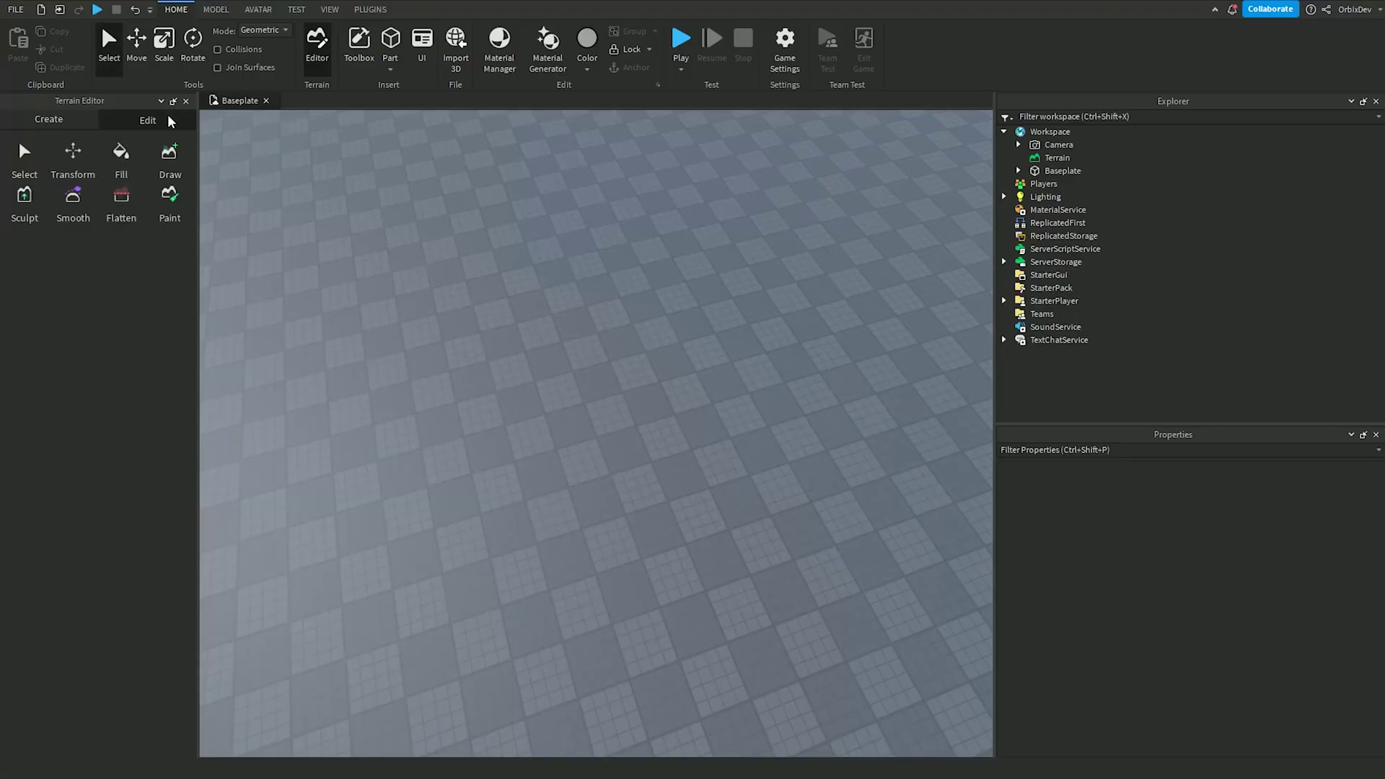
pyautogui.click(186, 101)
pyautogui.click(16, 10)
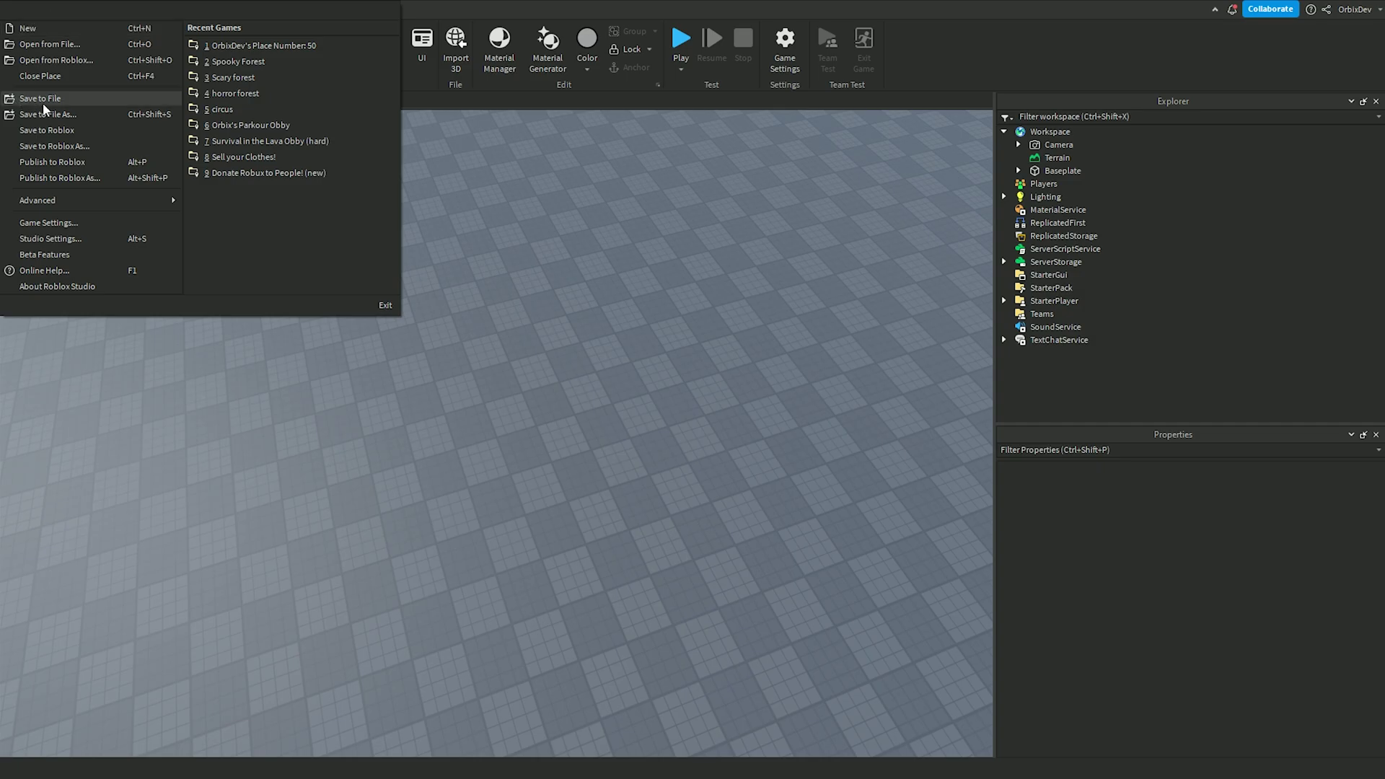
pyautogui.click(66, 256)
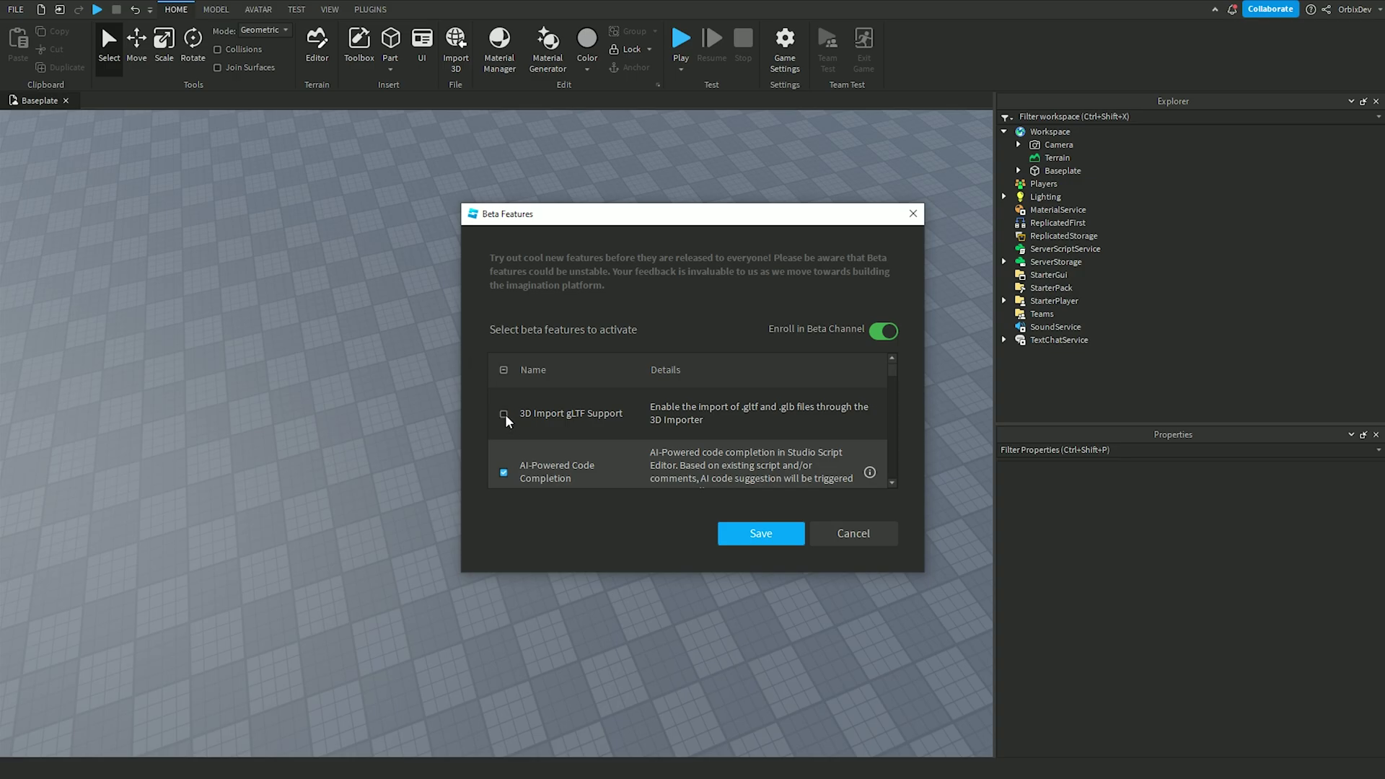
pyautogui.scroll(-1, 506, 467)
pyautogui.click(852, 540)
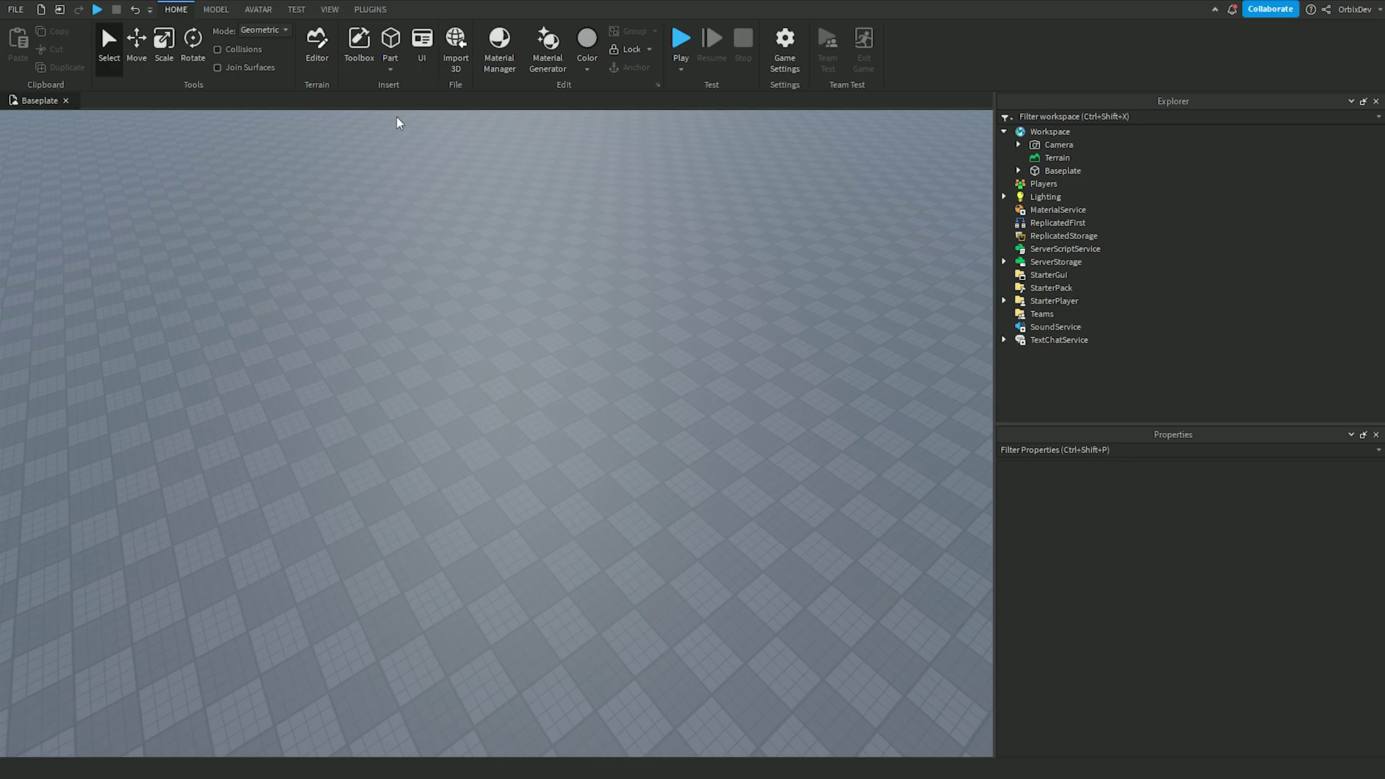
# Step: Size the Fill region to 452 by 32 by 664 and fill it with Grass
pyautogui.click(317, 43)
pyautogui.click(121, 158)
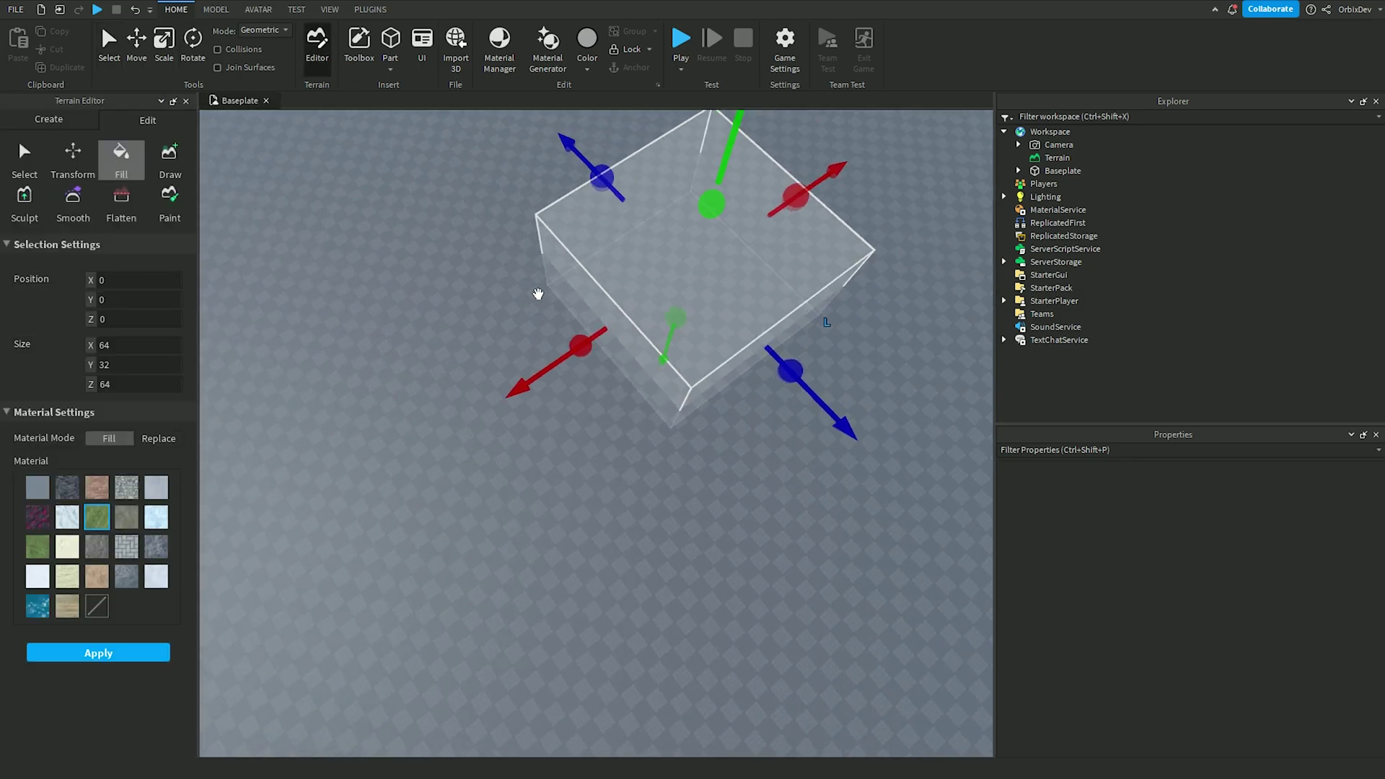
pyautogui.moveTo(637, 514); pyautogui.dragTo(772, 599)
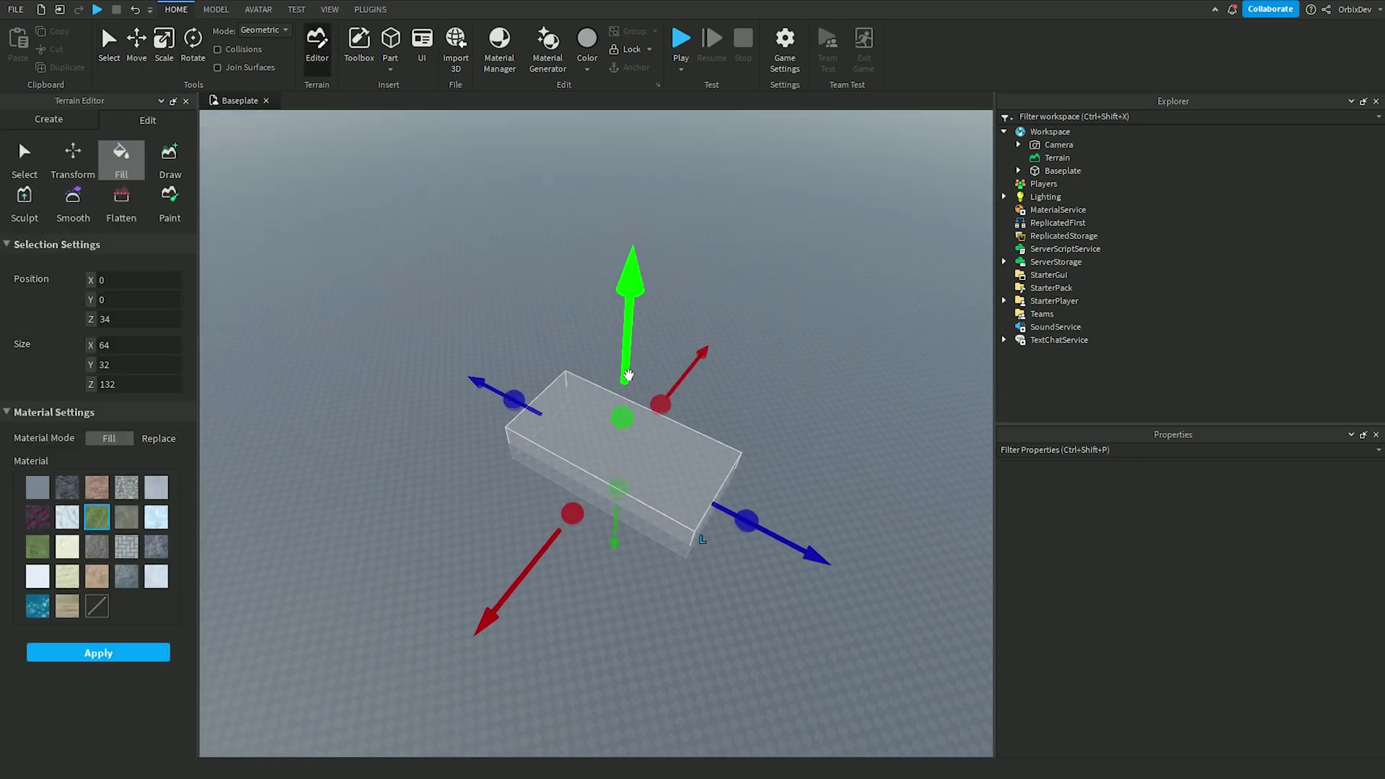
pyautogui.moveTo(773, 599); pyautogui.dragTo(607, 502, button='right')
pyautogui.moveTo(606, 503); pyautogui.dragTo(675, 378)
pyautogui.moveTo(675, 378); pyautogui.dragTo(635, 242, button='right')
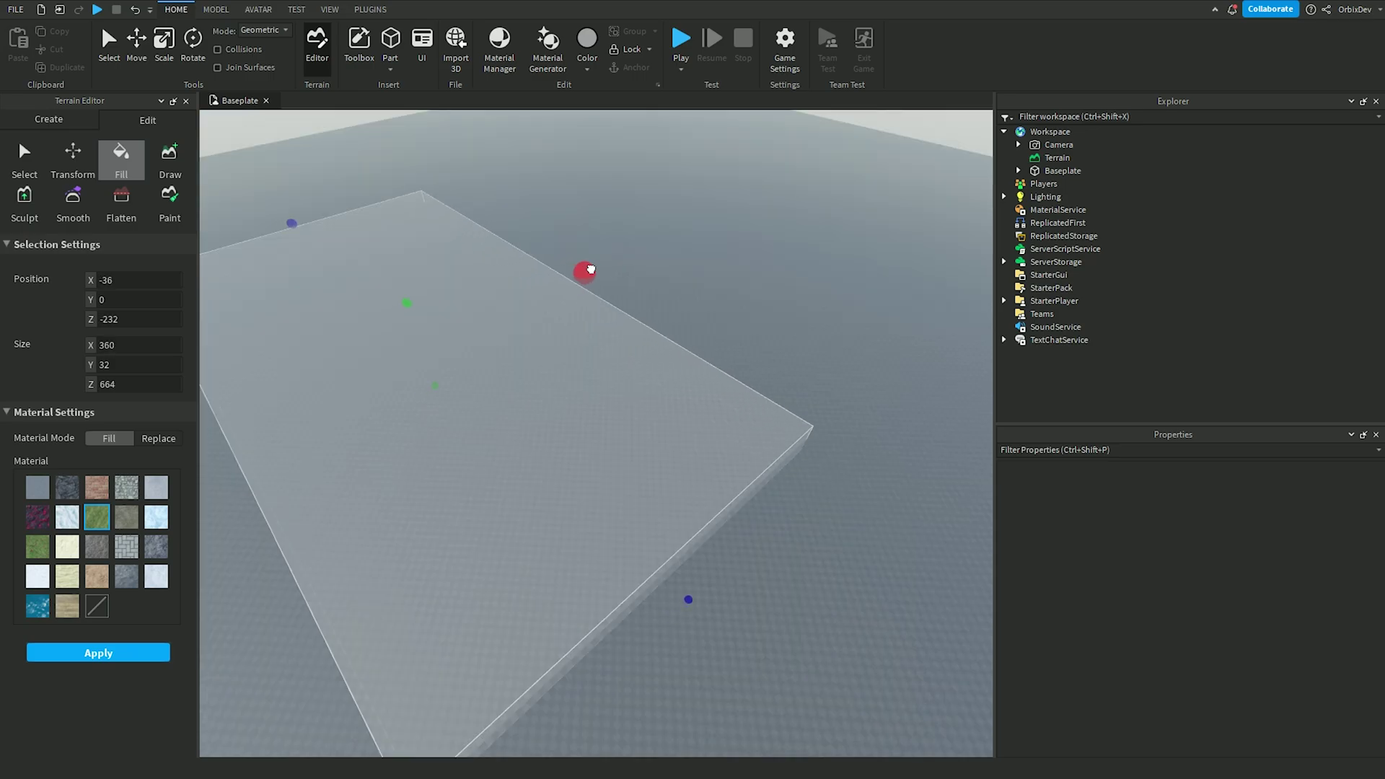
pyautogui.scroll(3, 635, 242)
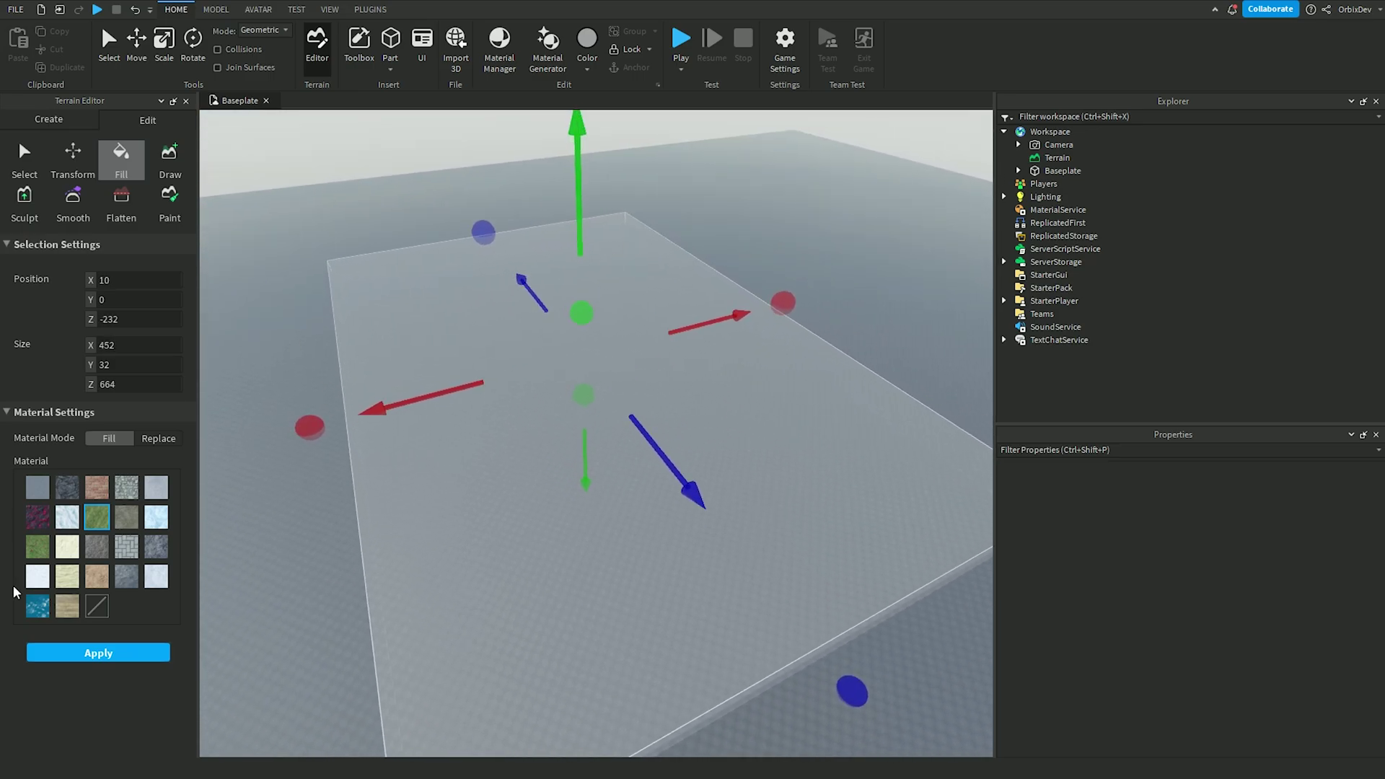
pyautogui.click(98, 652)
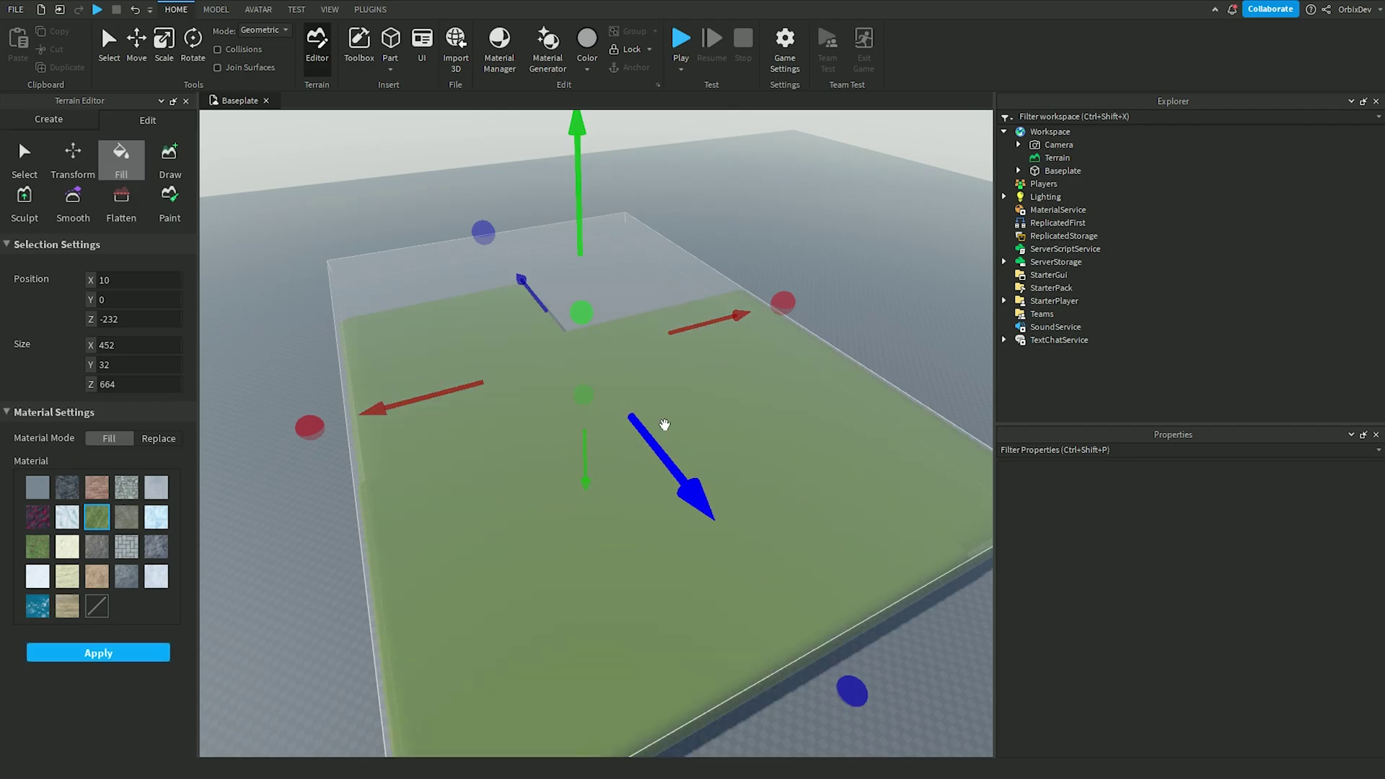
# Step: Inspect the grass slab's edge and leave the Fill tool
pyautogui.scroll(10, 649, 389)
pyautogui.scroll(-5, 649, 389)
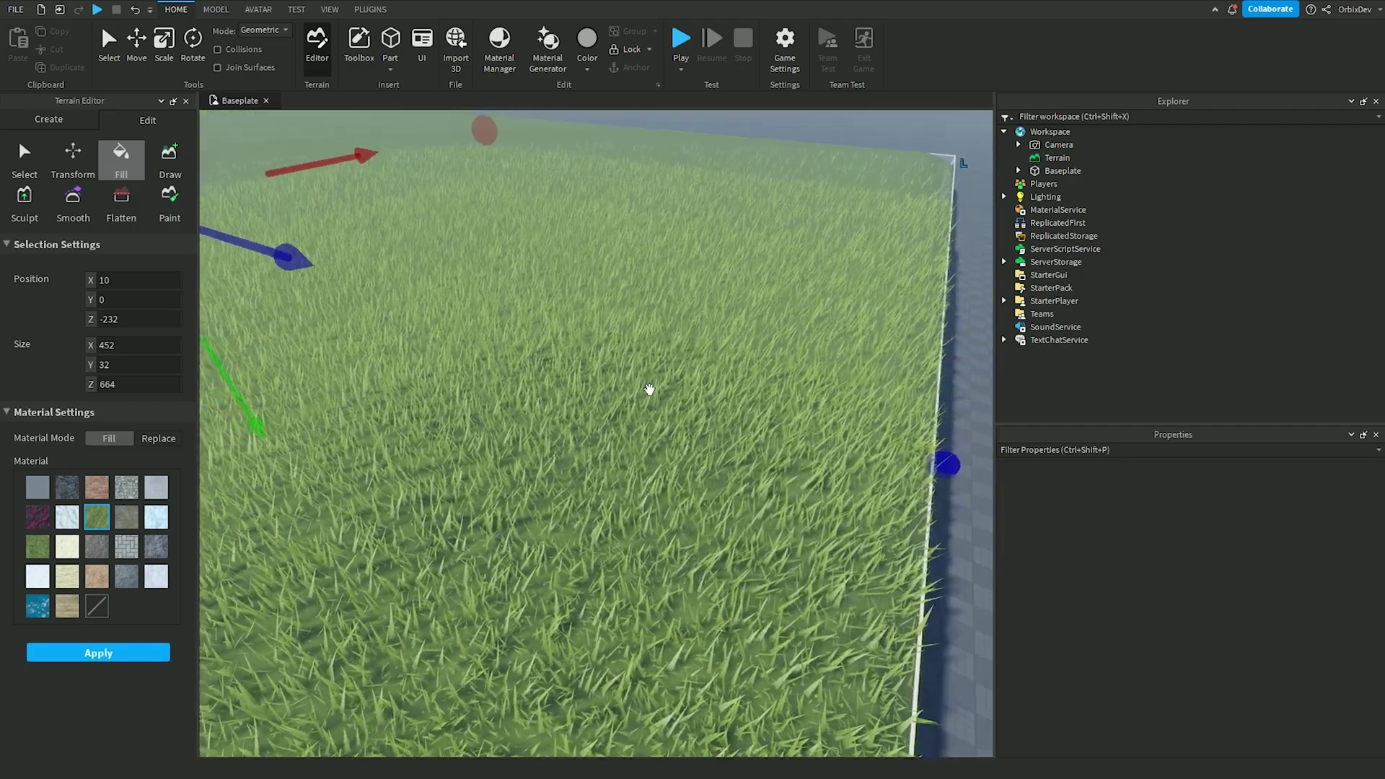
pyautogui.moveTo(649, 389); pyautogui.dragTo(652, 361, button='right')
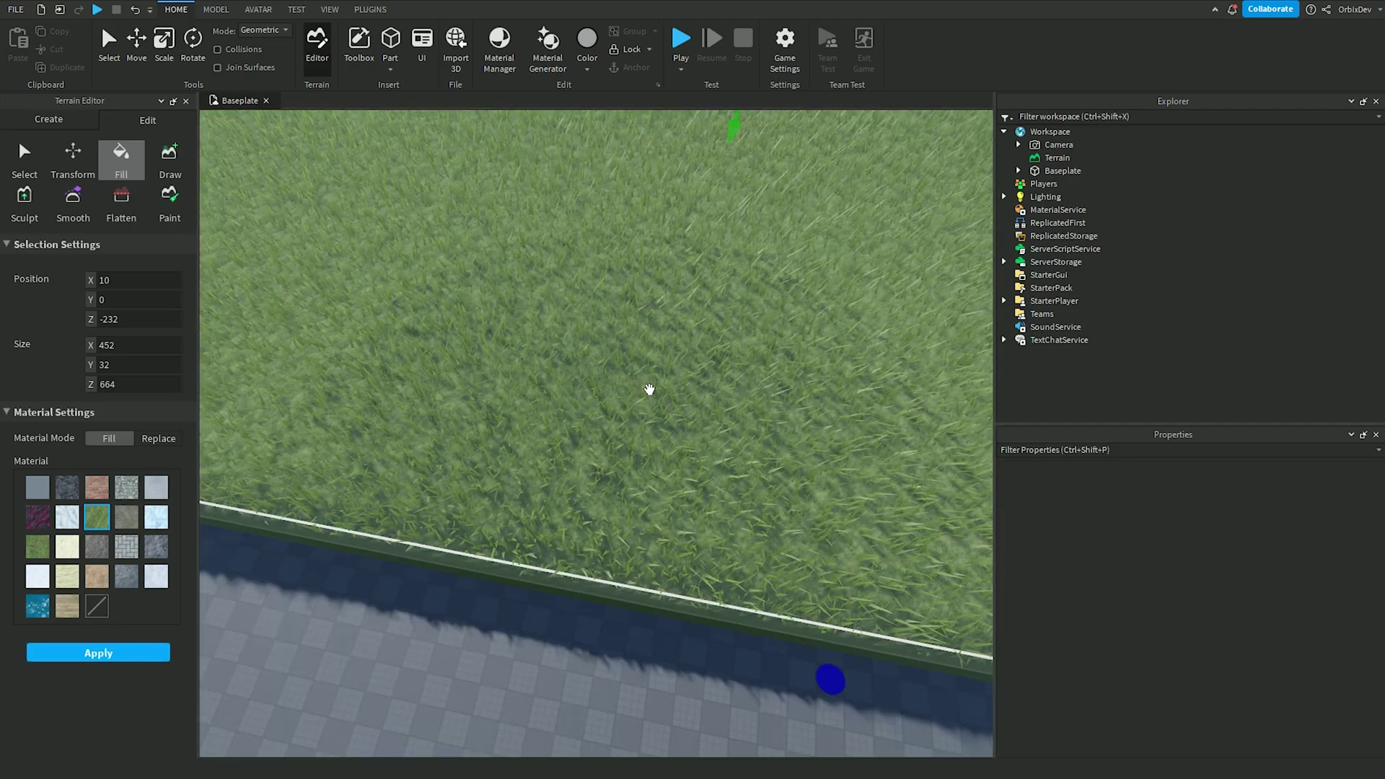
pyautogui.scroll(-10, 652, 361)
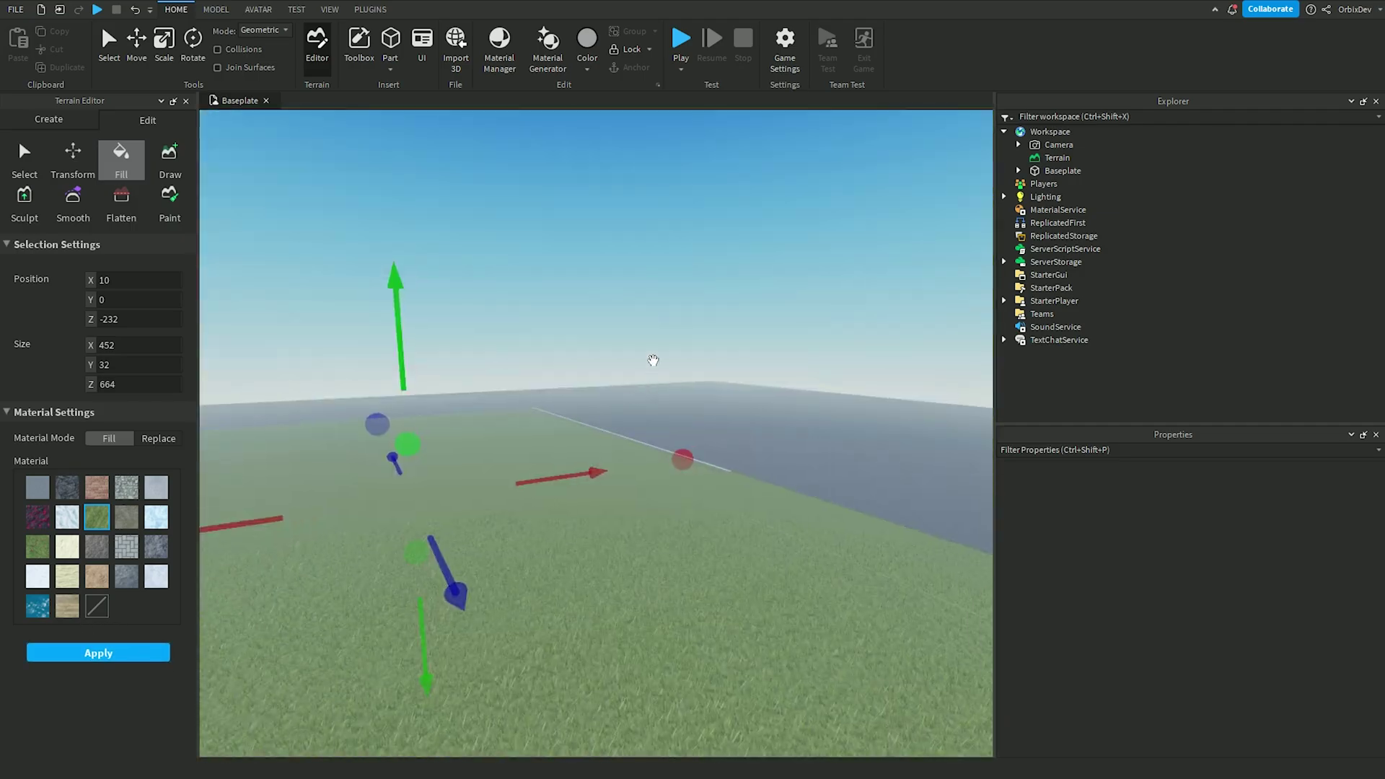
pyautogui.click(122, 159)
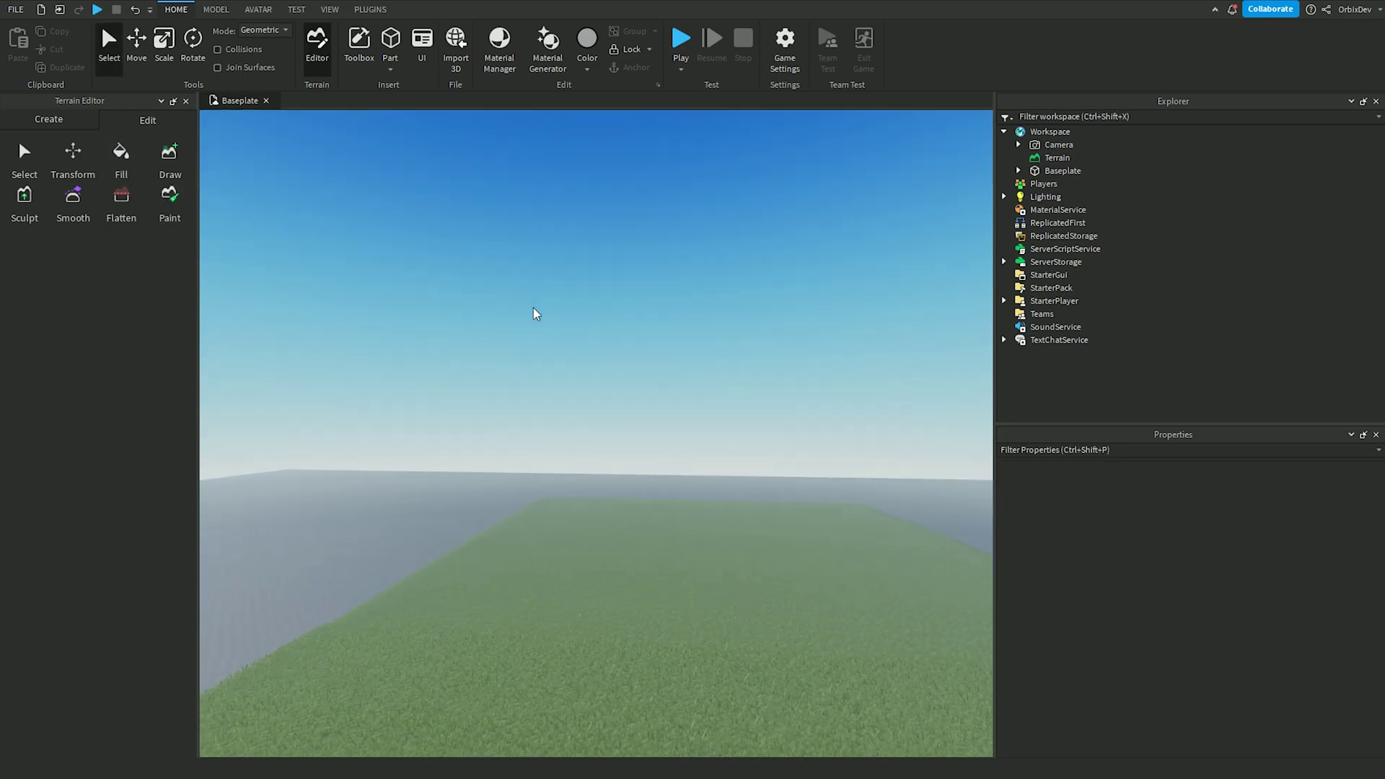
pyautogui.moveTo(535, 299); pyautogui.dragTo(535, 300, button='right')
pyautogui.scroll(5, 536, 301)
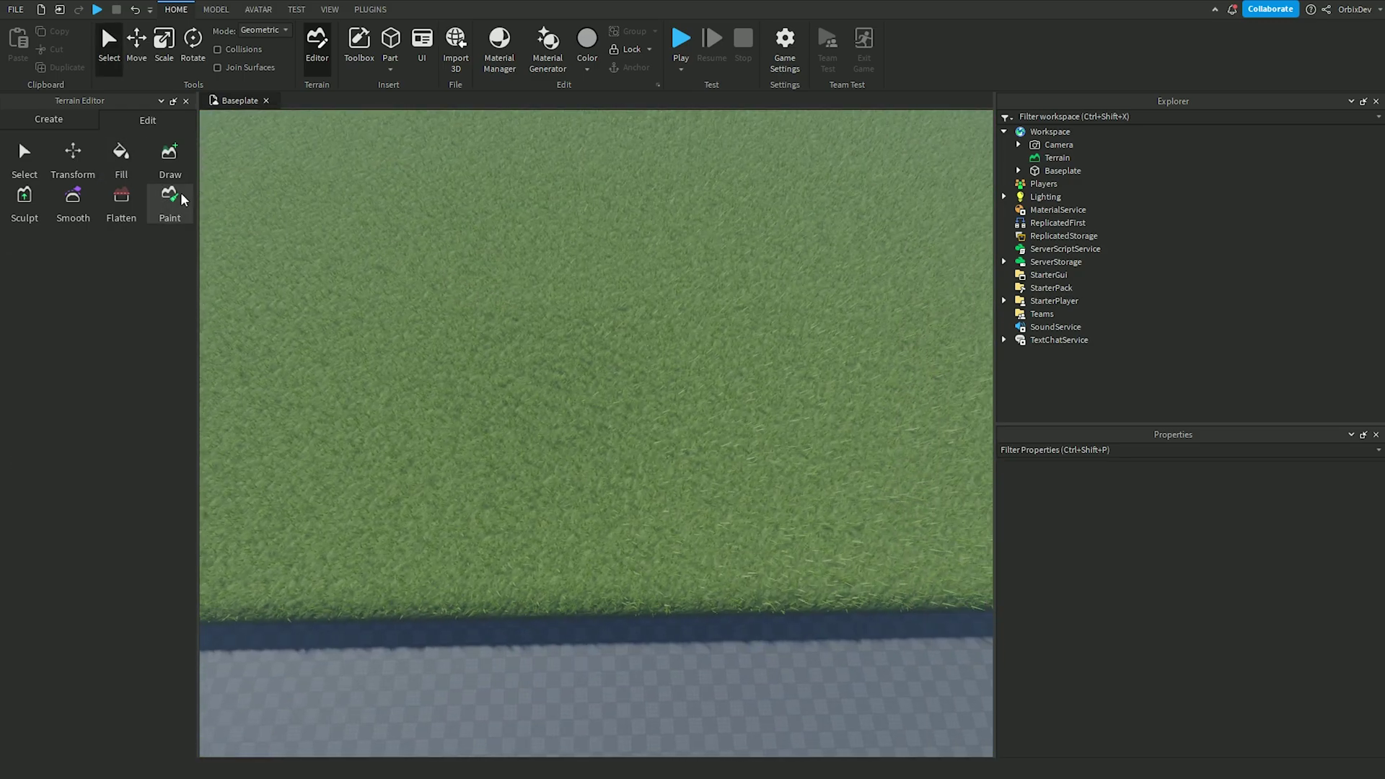
# Step: Select the Paint tool in the Terrain Editor's Edit tab
pyautogui.click(170, 199)
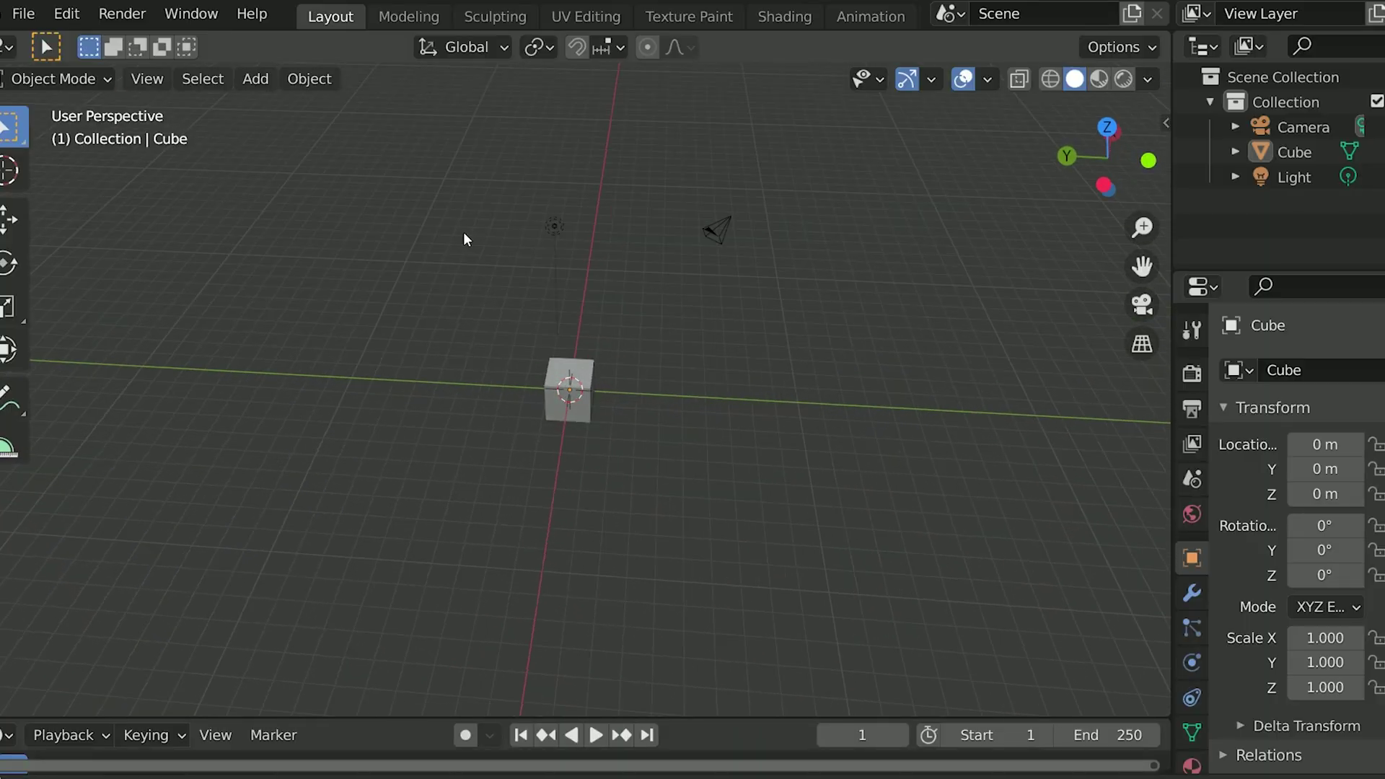
# Step: Box-select and delete Blender's default camera, cube and light
pyautogui.rightClick(451, 198)
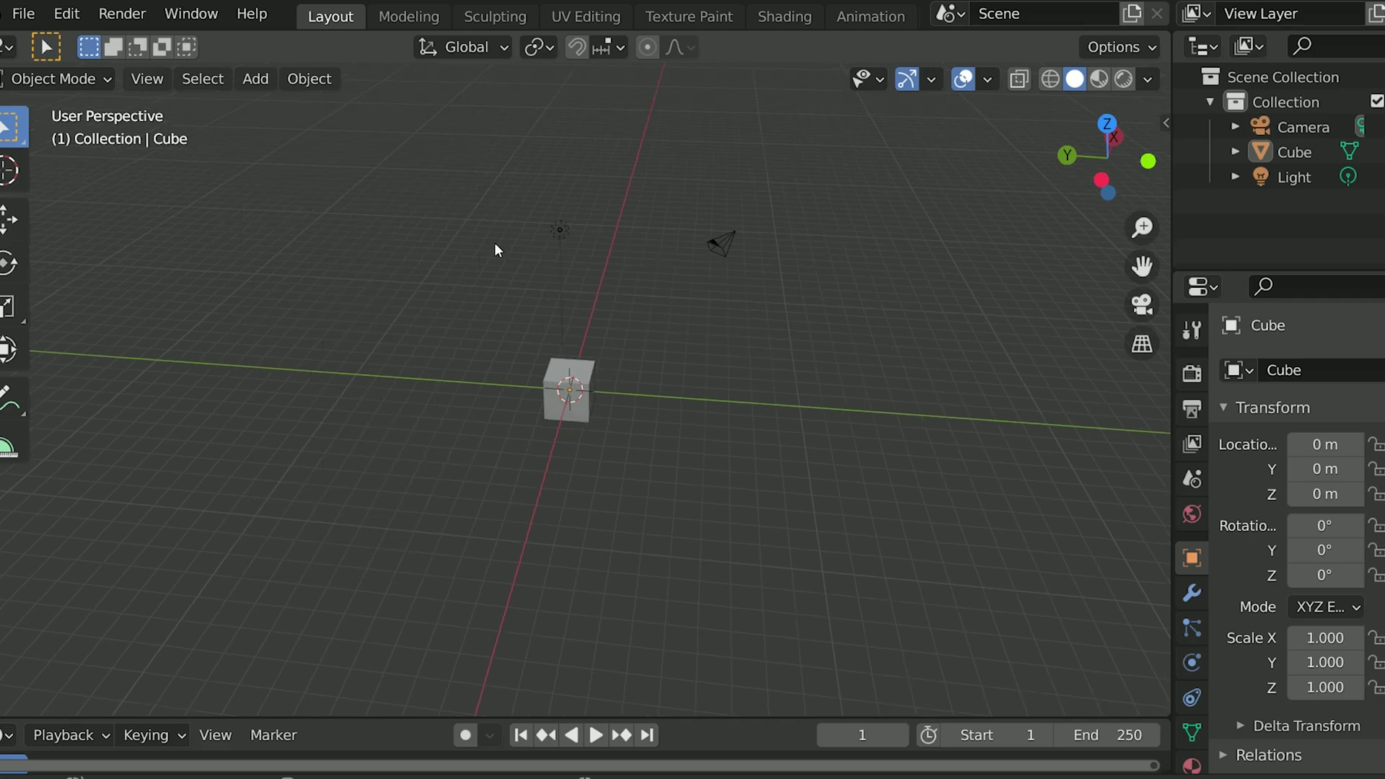
pyautogui.moveTo(575, 415); pyautogui.dragTo(808, 432)
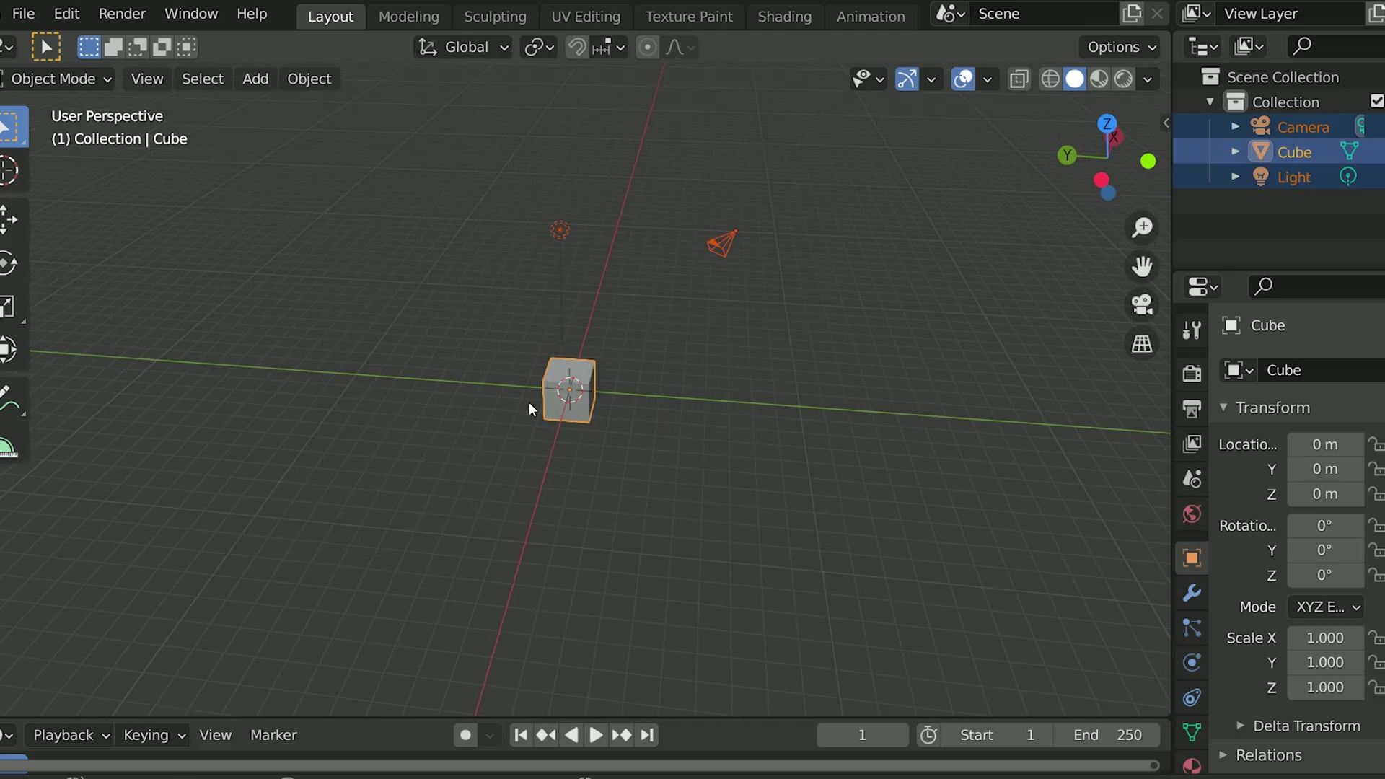
pyautogui.rightClick(575, 379)
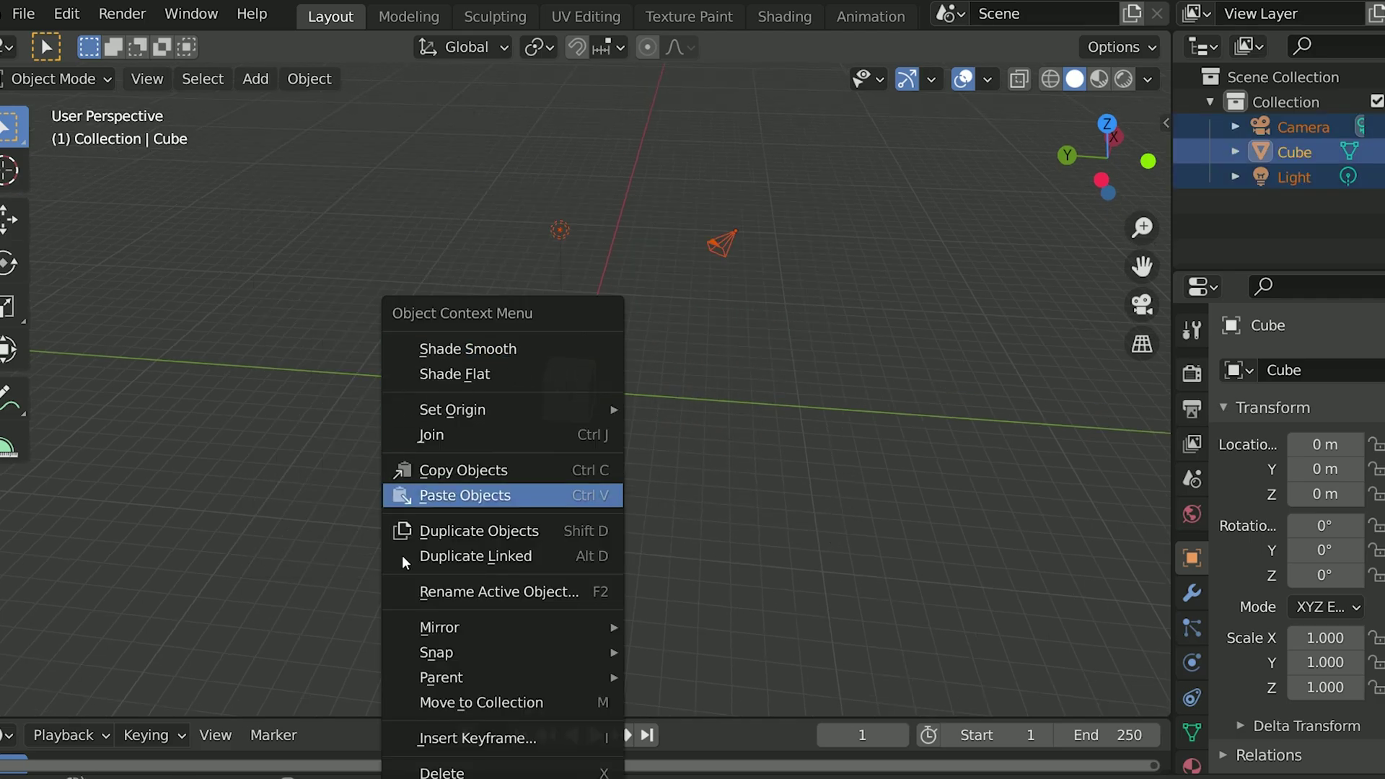
pyautogui.click(499, 770)
pyautogui.click(203, 79)
pyautogui.click(256, 79)
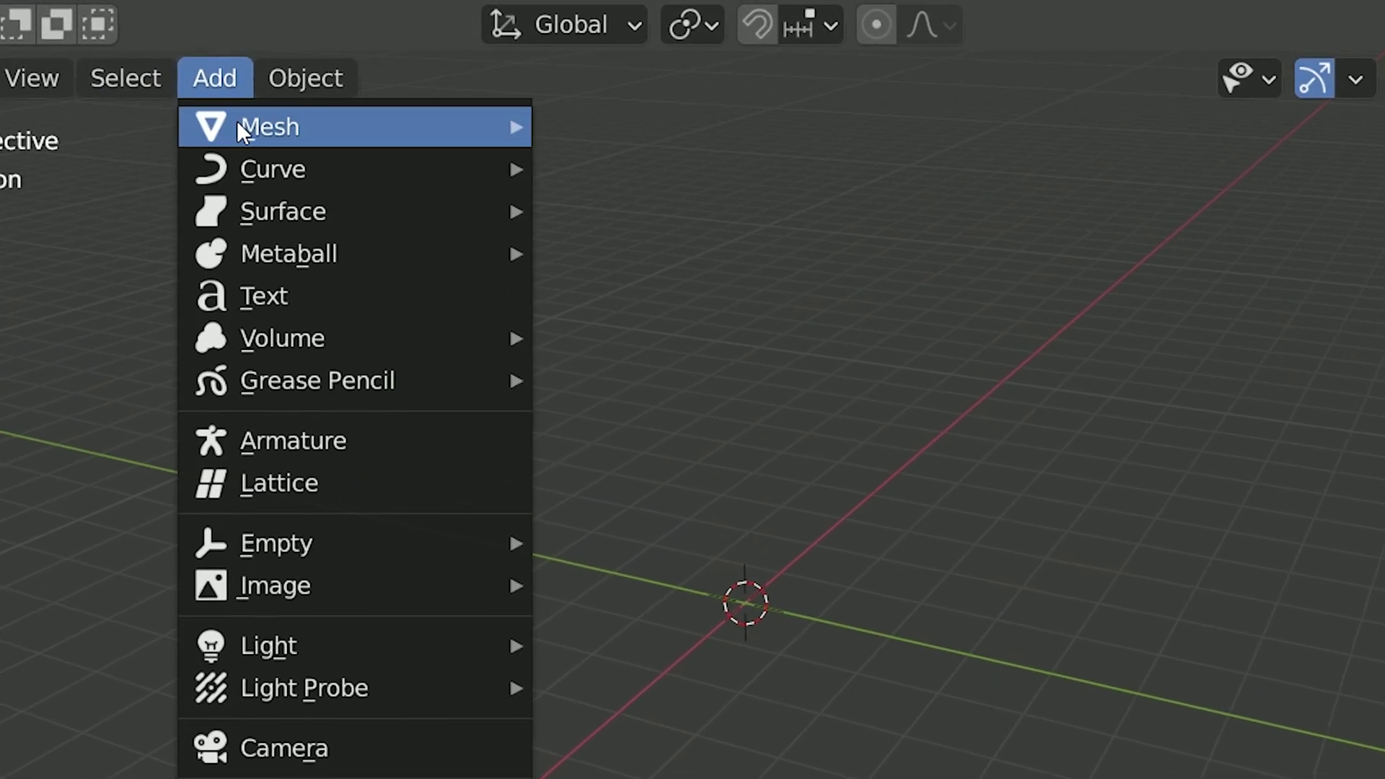
# Step: Add a plane and extrude it upward in Right Ortho view in the Modeling workspace
pyautogui.moveTo(339, 109)
pyautogui.click(652, 135)
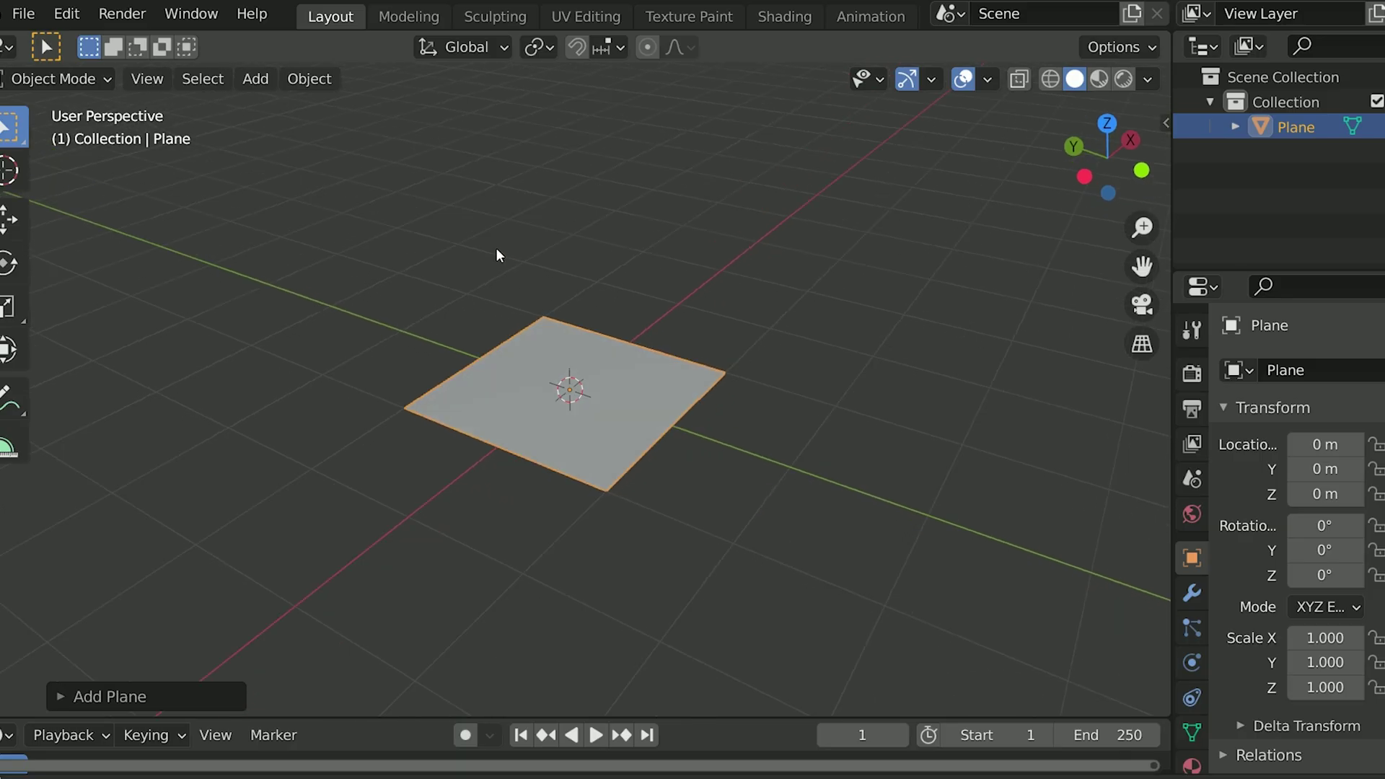
pyautogui.click(409, 16)
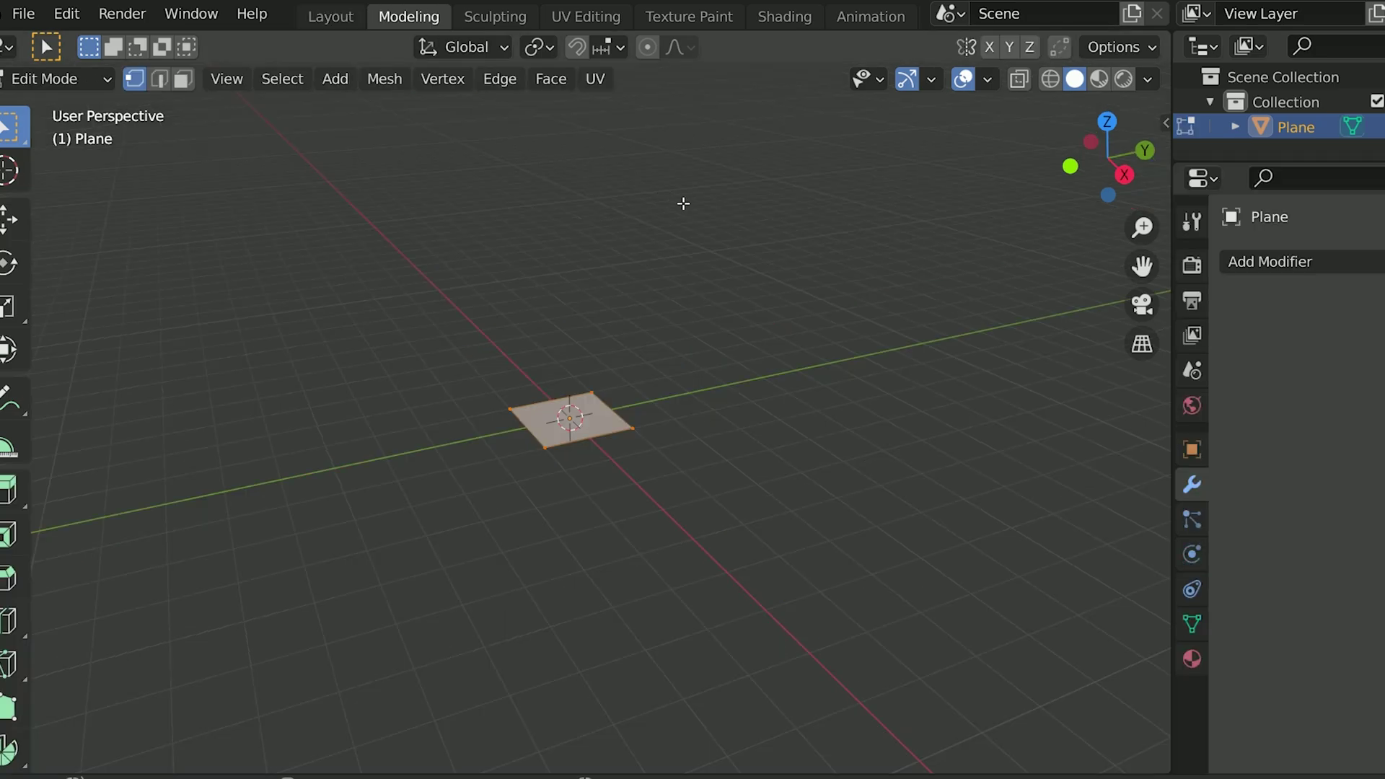
pyautogui.click(1097, 166)
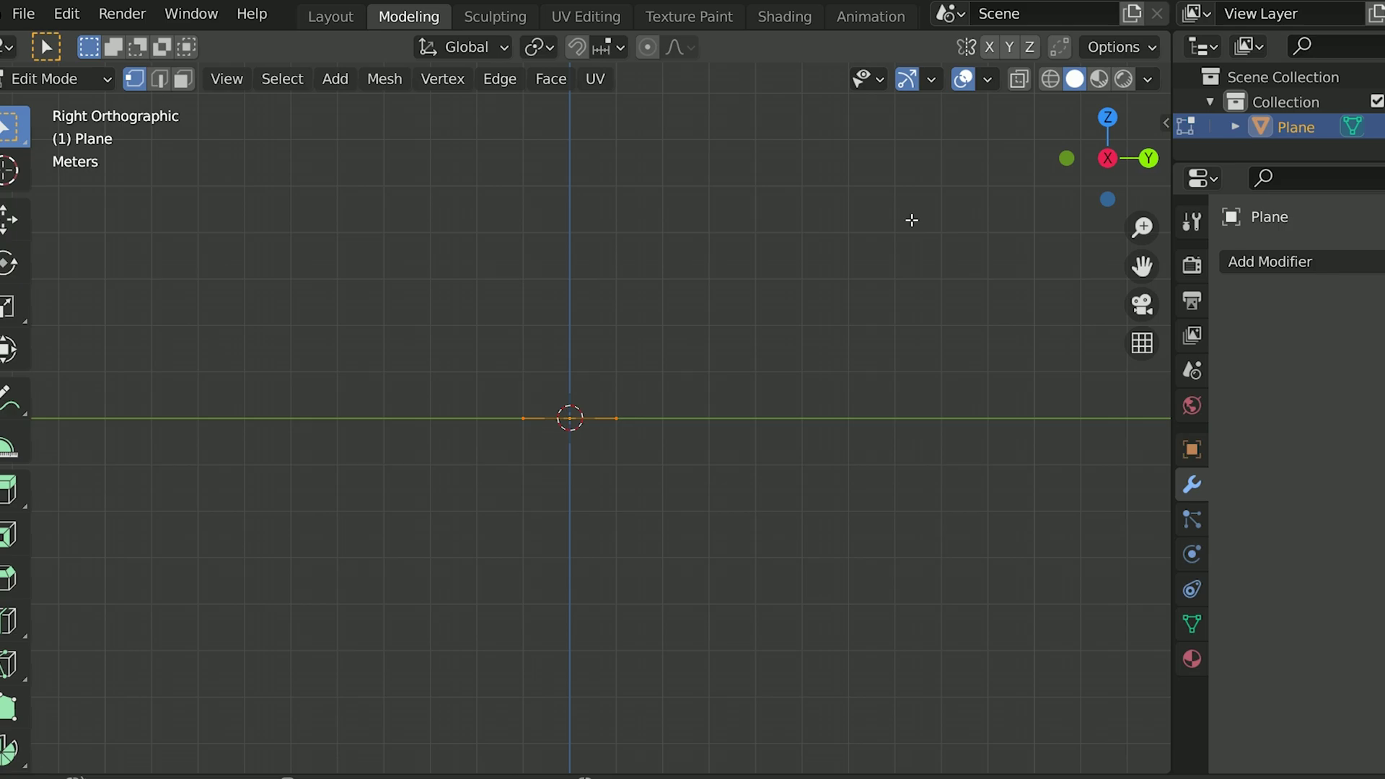
pyautogui.press('e')
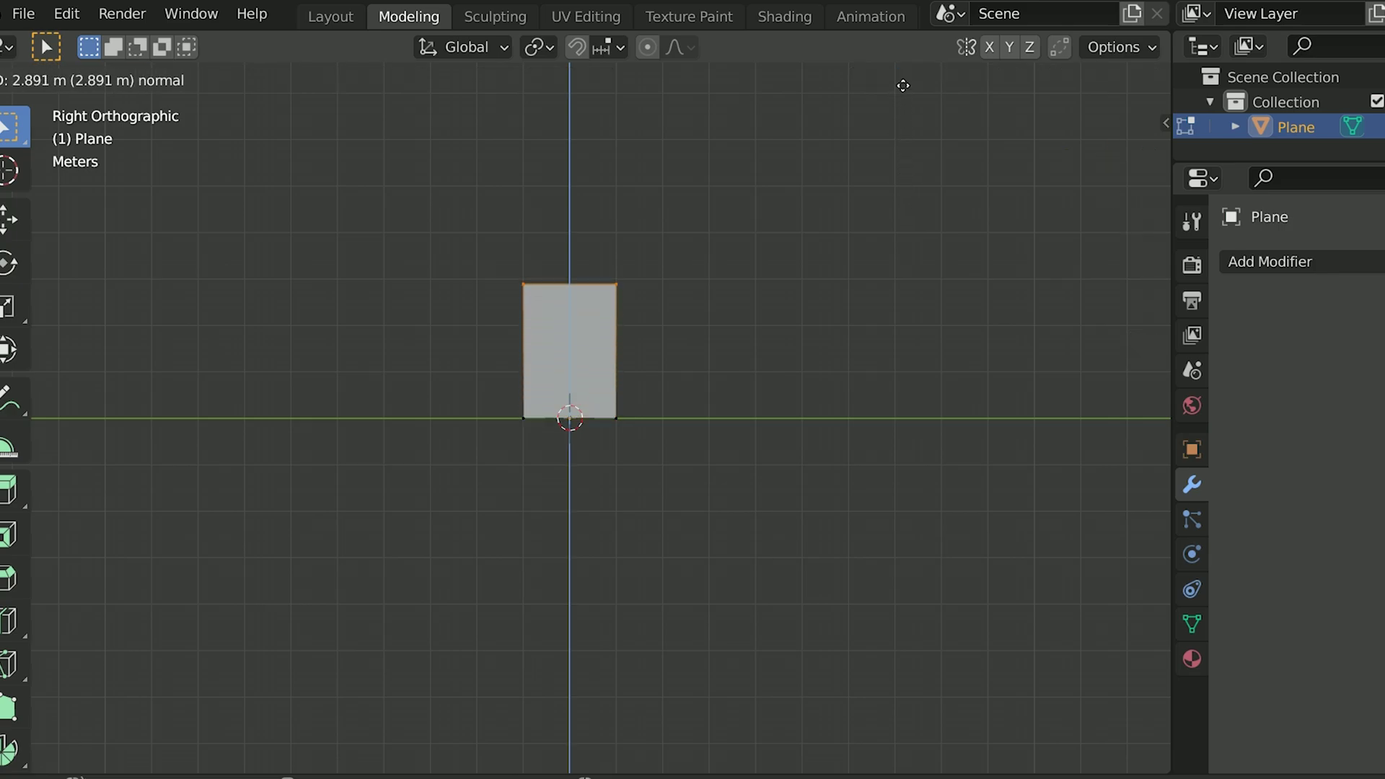
pyautogui.click(903, 85)
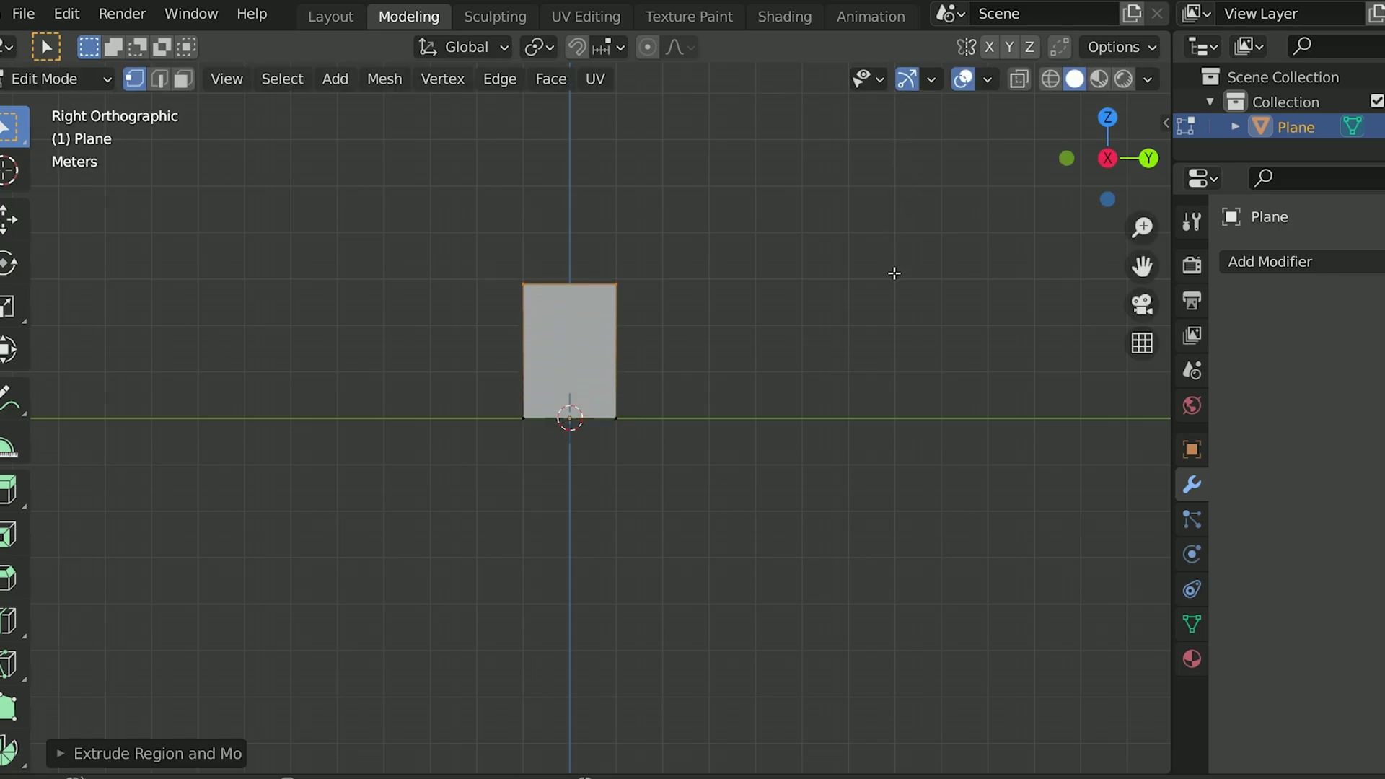
# Step: Taper and tilt the trunk's top, then add two loop cuts along the trunk
pyautogui.press('s')
pyautogui.click(893, 305)
pyautogui.press('r')
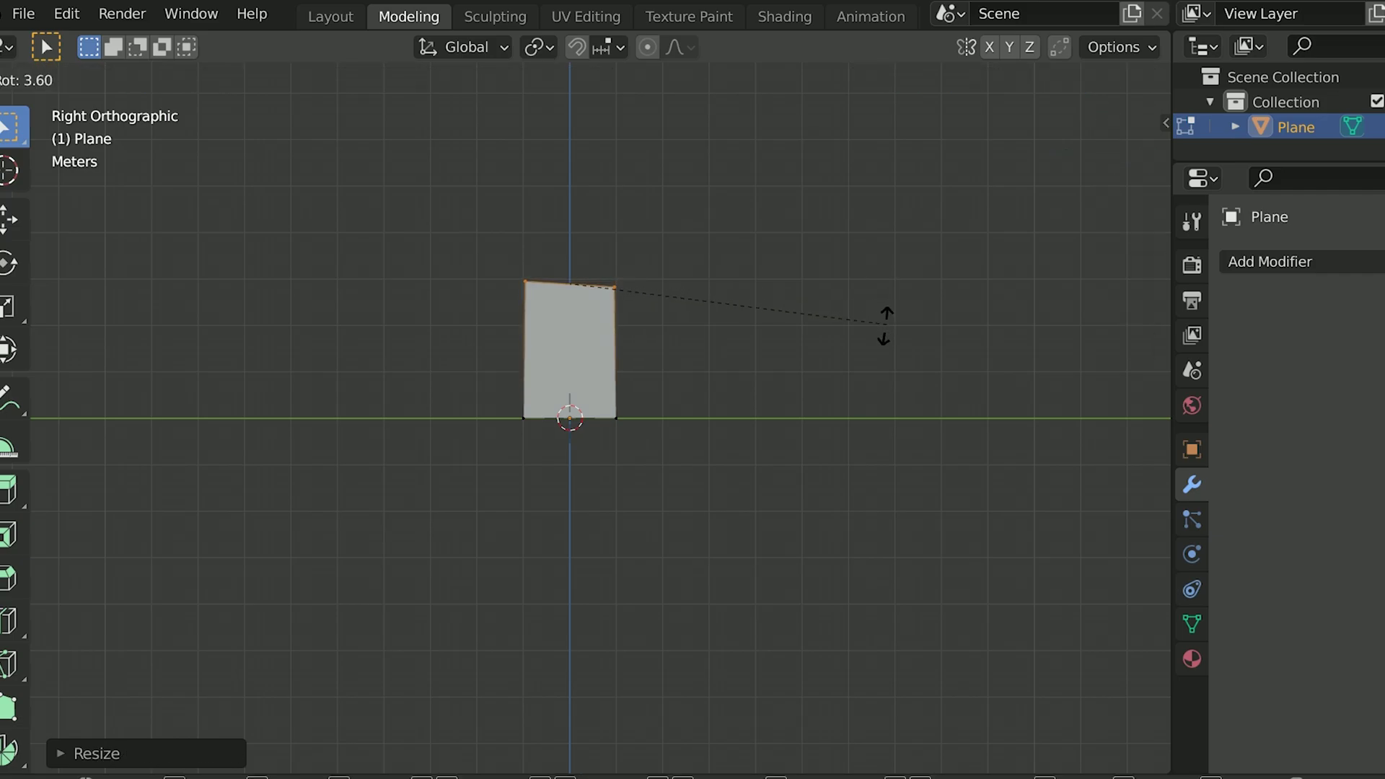
pyautogui.click(877, 349)
pyautogui.moveTo(876, 349); pyautogui.dragTo(469, 300, button='middle')
pyautogui.click(11, 622)
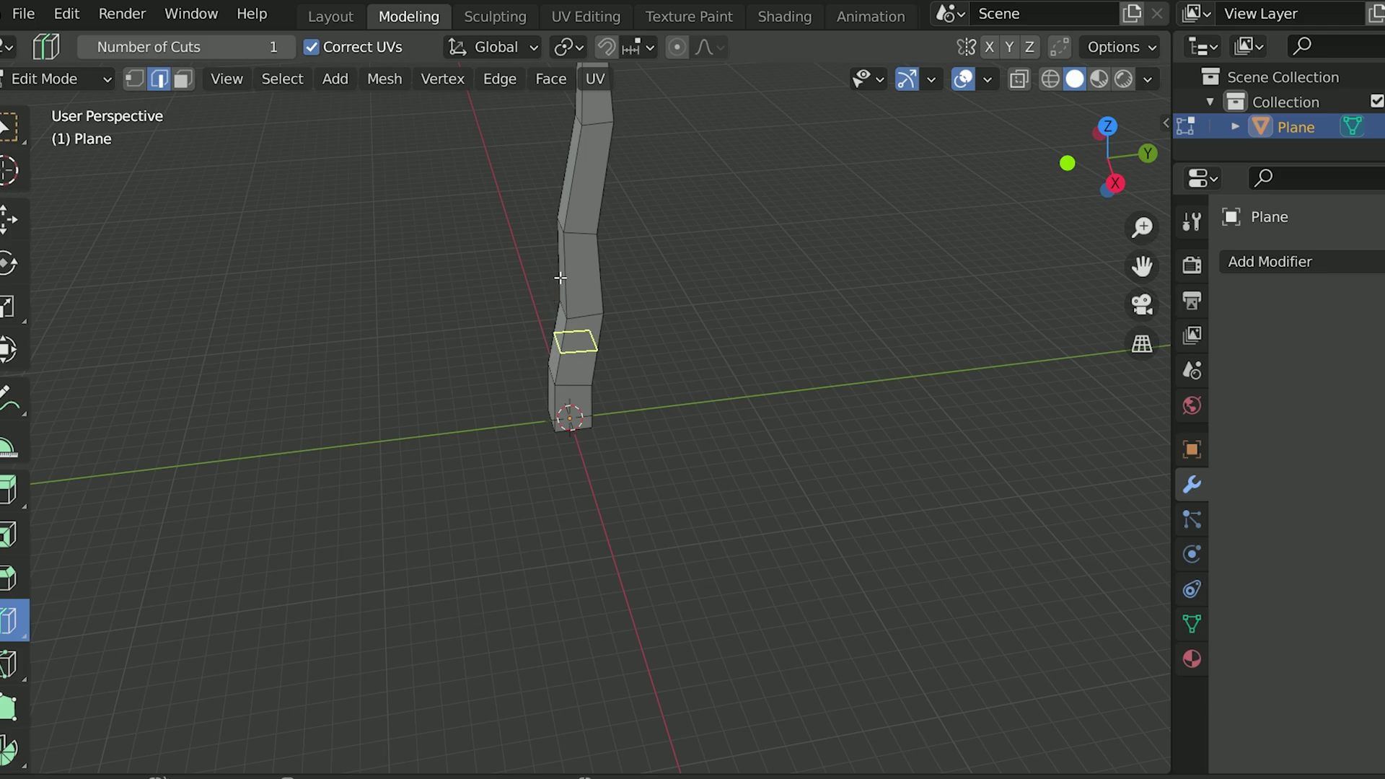
pyautogui.click(566, 246)
pyautogui.moveTo(577, 193); pyautogui.dragTo(579, 202)
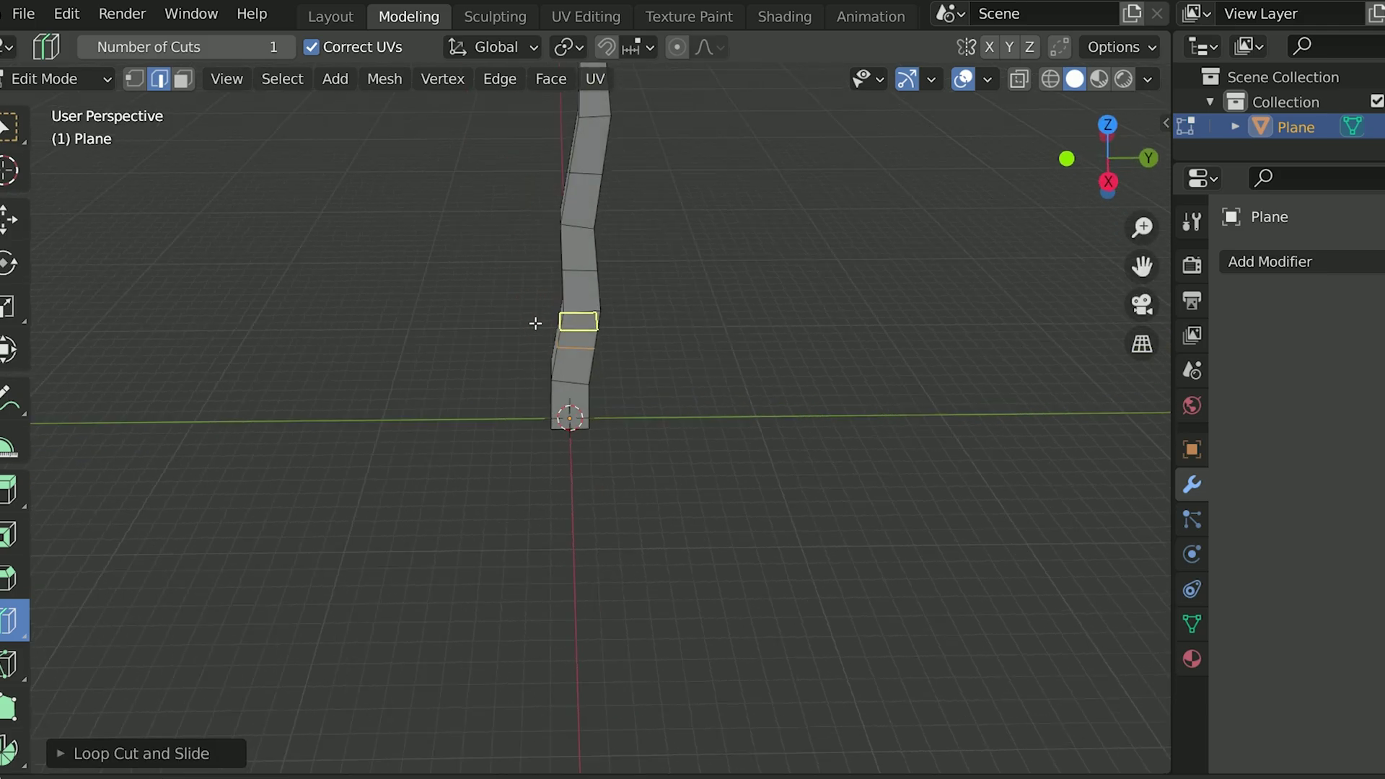
pyautogui.moveTo(538, 318)
pyautogui.mouseDown(button='middle')
pyautogui.moveTo(402, 322)
pyautogui.moveTo(442, 296)
pyautogui.mouseUp(button='middle')
# Step: Extrude, shrink and rotate side branches out from the trunk
pyautogui.press('s')
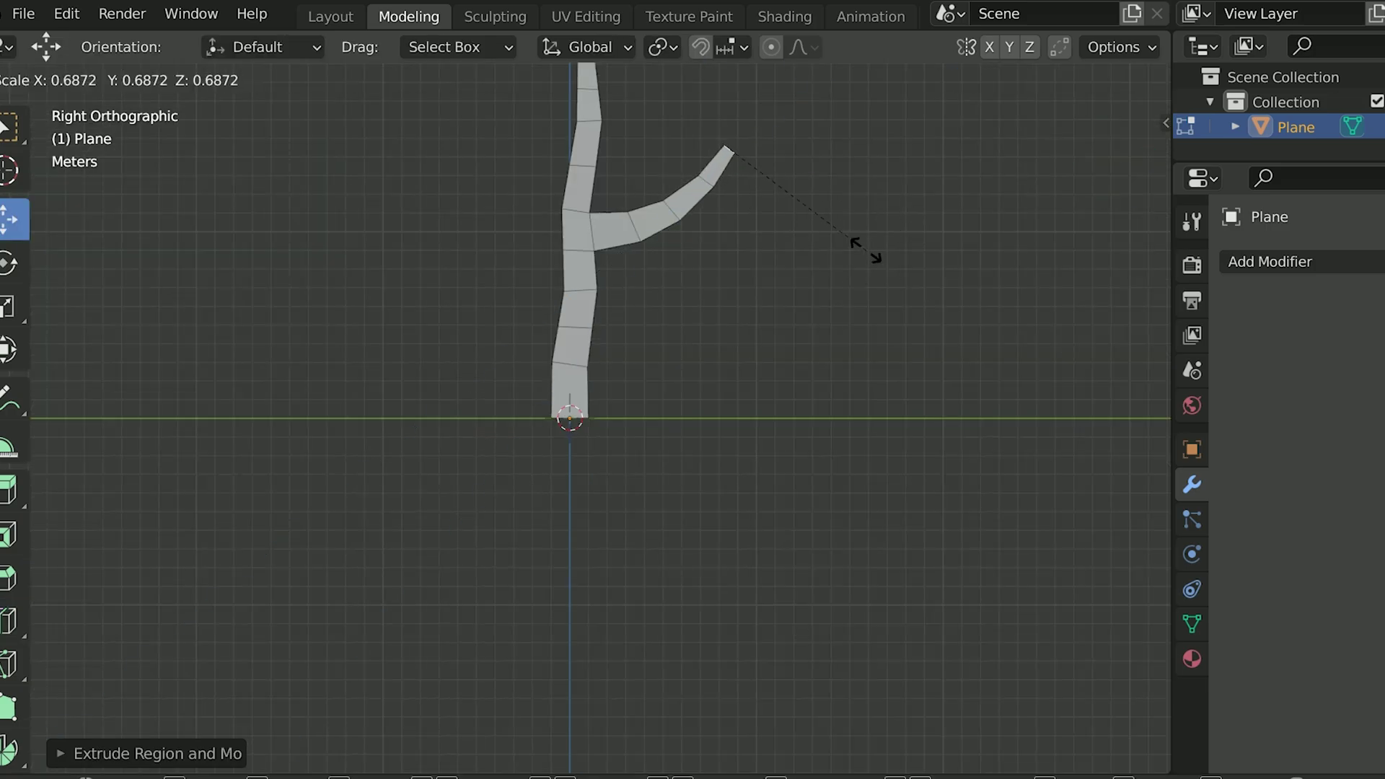
pyautogui.click(865, 249)
pyautogui.moveTo(866, 249); pyautogui.dragTo(950, 259, button='middle')
pyautogui.press('KP_1')
pyautogui.press('e')
pyautogui.press('s')
pyautogui.press('Escape')
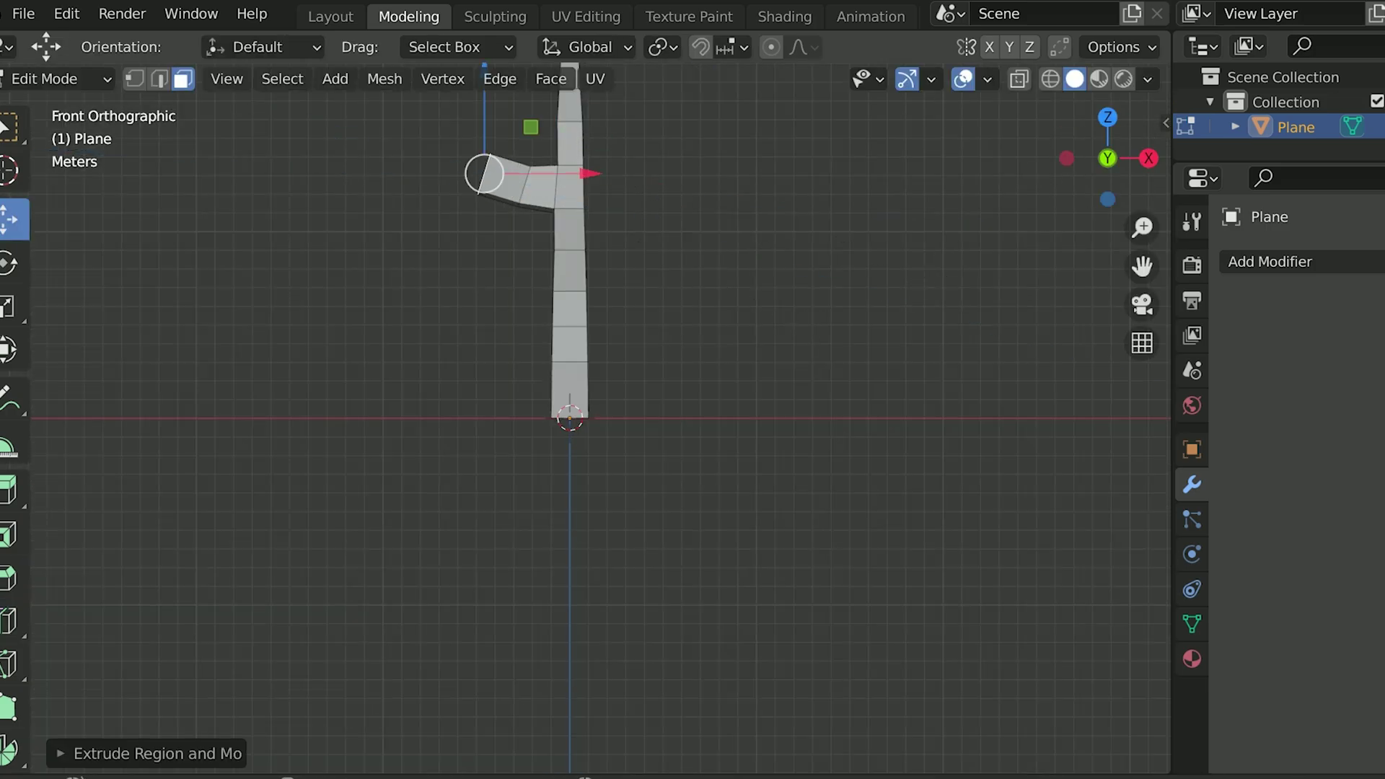
pyautogui.press('r')
pyautogui.click(673, 324)
# Step: Move the left branch along Z and view the whole tree in the Layout workspace
pyautogui.press('g')
pyautogui.press('z')
pyautogui.press('z')
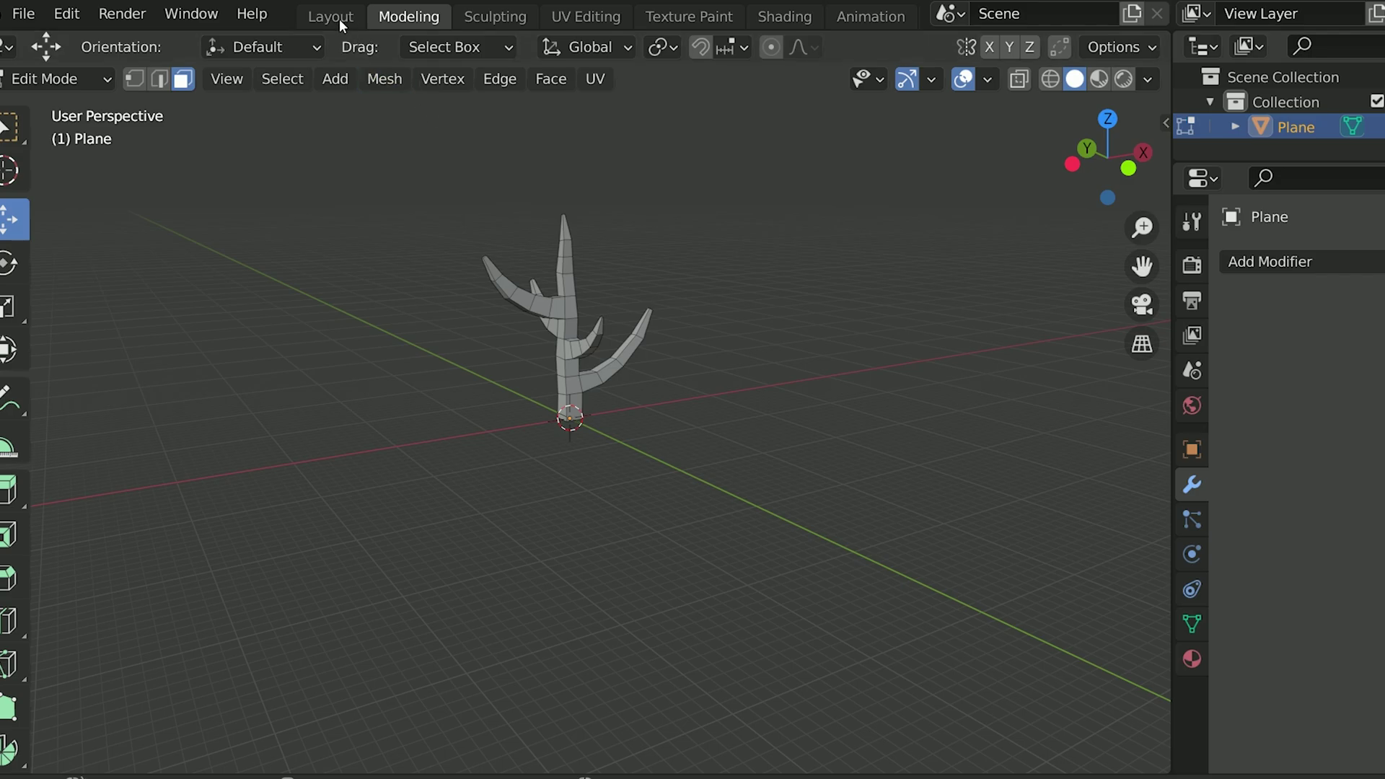
pyautogui.click(335, 18)
pyautogui.scroll(-5, 763, 379)
pyautogui.moveTo(763, 378)
pyautogui.mouseDown(button='middle')
pyautogui.moveTo(600, 400)
pyautogui.moveTo(671, 314)
pyautogui.moveTo(695, 358)
pyautogui.moveTo(797, 239)
pyautogui.mouseUp(button='middle')
pyautogui.scroll(-2, 586, 417)
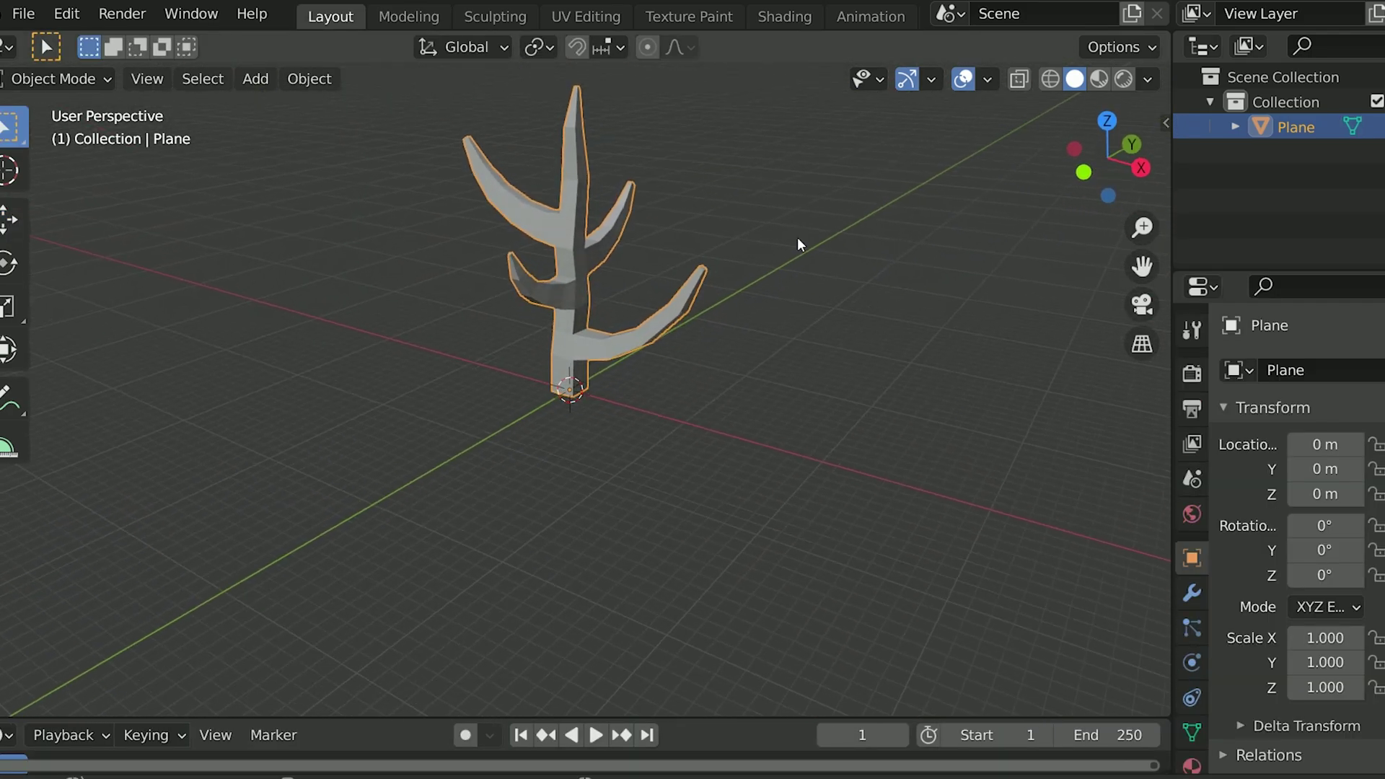
# Step: Add a Subdivision Surface modifier to the tree
pyautogui.click(1191, 593)
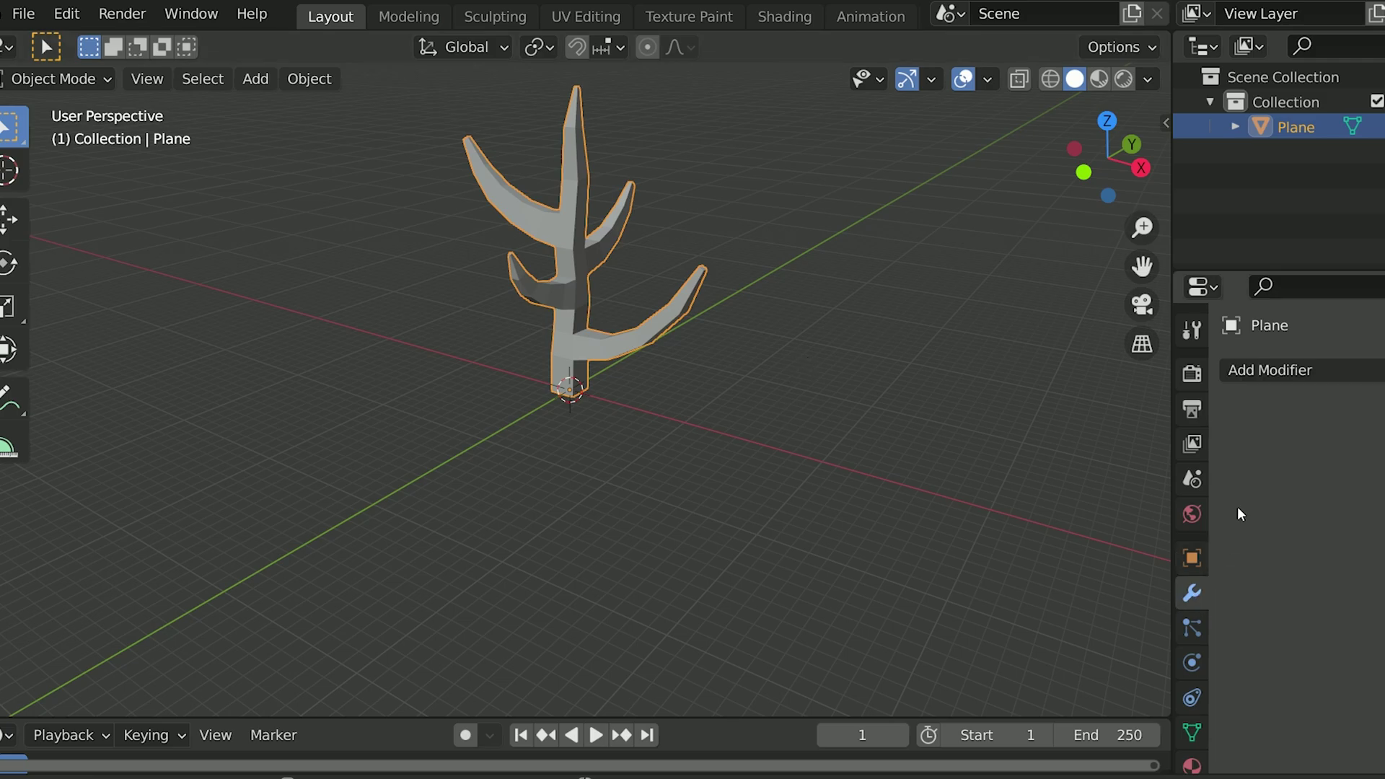
pyautogui.click(1291, 370)
pyautogui.scroll(-1, 886, 735)
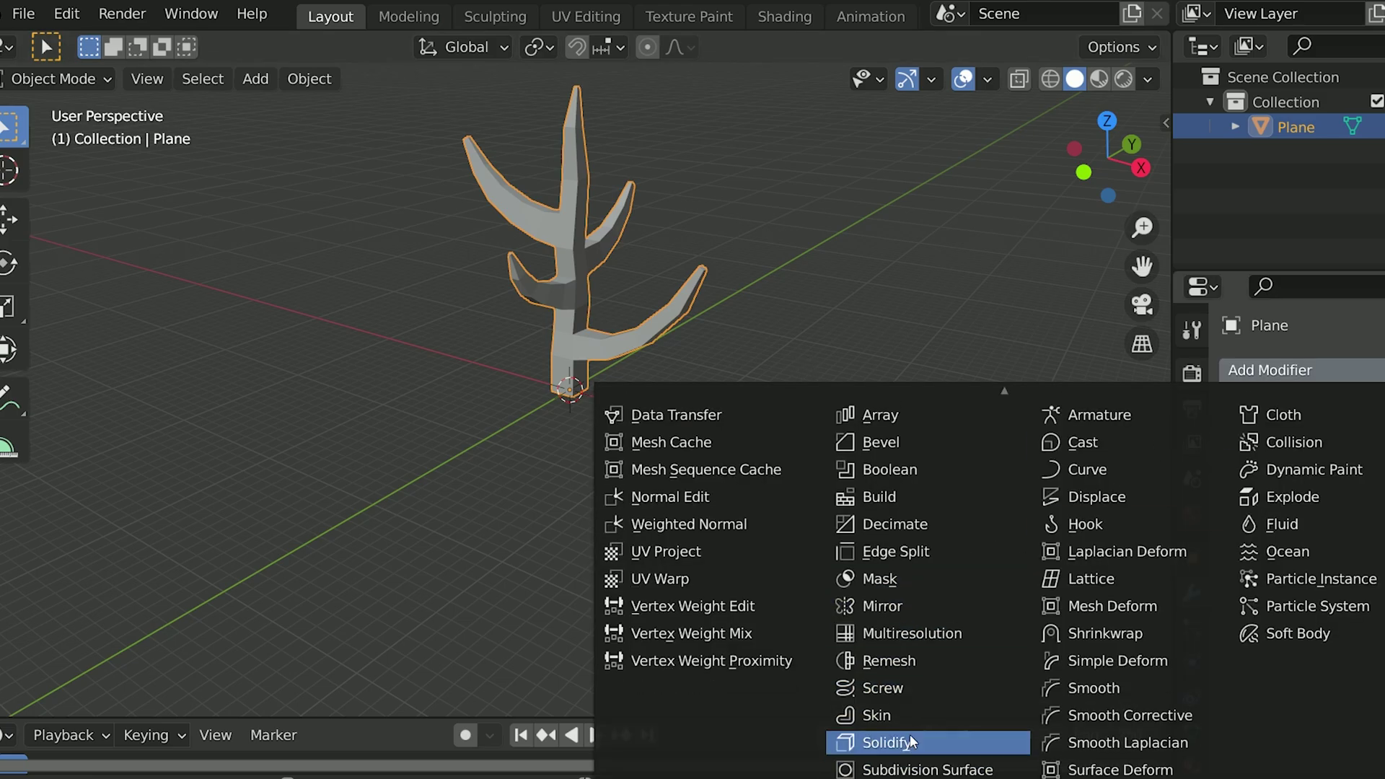
pyautogui.scroll(-1, 898, 751)
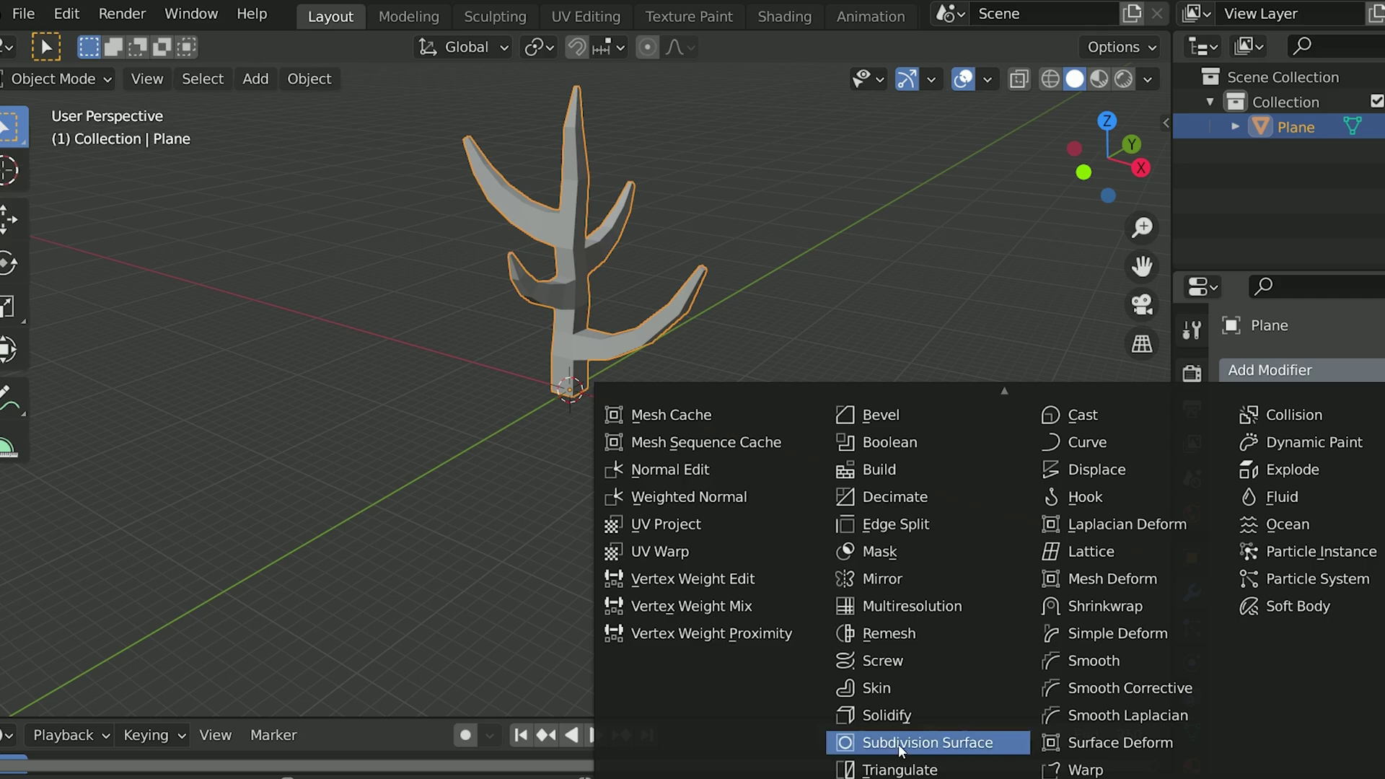
pyautogui.click(897, 743)
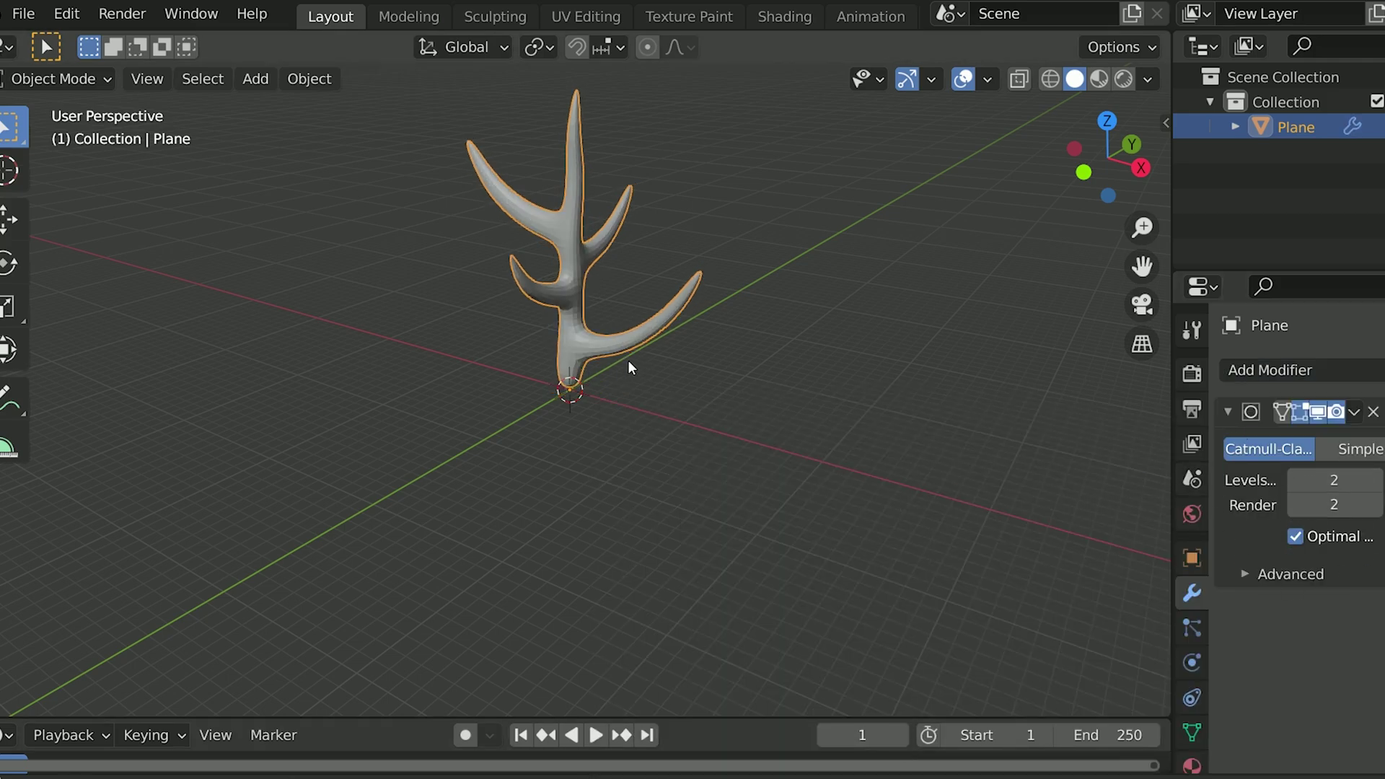
# Step: Apply Shade Smooth to the tree
pyautogui.moveTo(627, 360)
pyautogui.mouseDown(button='middle')
pyautogui.moveTo(769, 321)
pyautogui.moveTo(650, 414)
pyautogui.moveTo(562, 283)
pyautogui.moveTo(649, 170)
pyautogui.mouseUp(button='middle')
pyautogui.click(769, 322)
pyautogui.click(579, 258)
pyautogui.rightClick(581, 250)
pyautogui.click(526, 57)
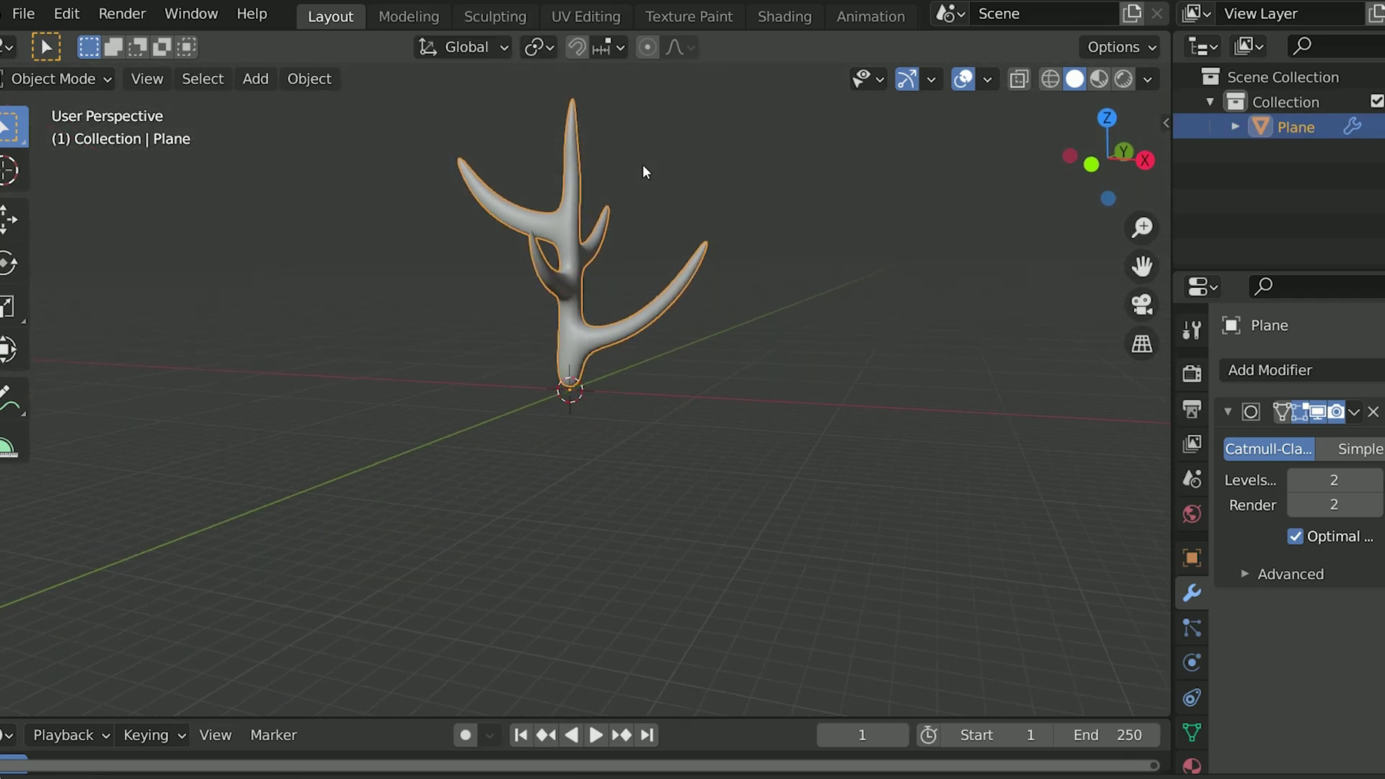
# Step: Add an edge loop slid down near the trunk base, then return to Layout
pyautogui.click(408, 16)
pyautogui.scroll(5, 628, 335)
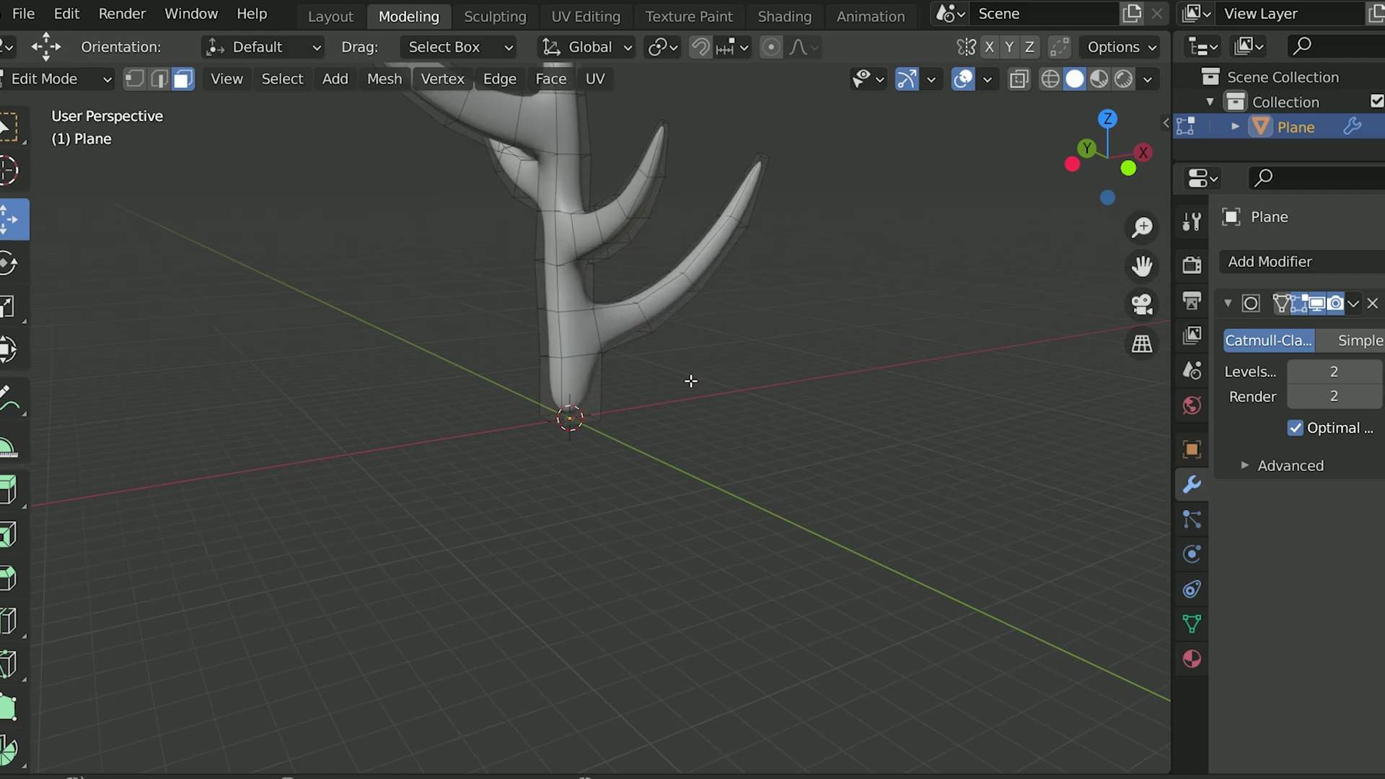
pyautogui.scroll(5, 689, 380)
pyautogui.moveTo(572, 201); pyautogui.dragTo(570, 276)
pyautogui.moveTo(569, 276); pyautogui.dragTo(545, 300, button='middle')
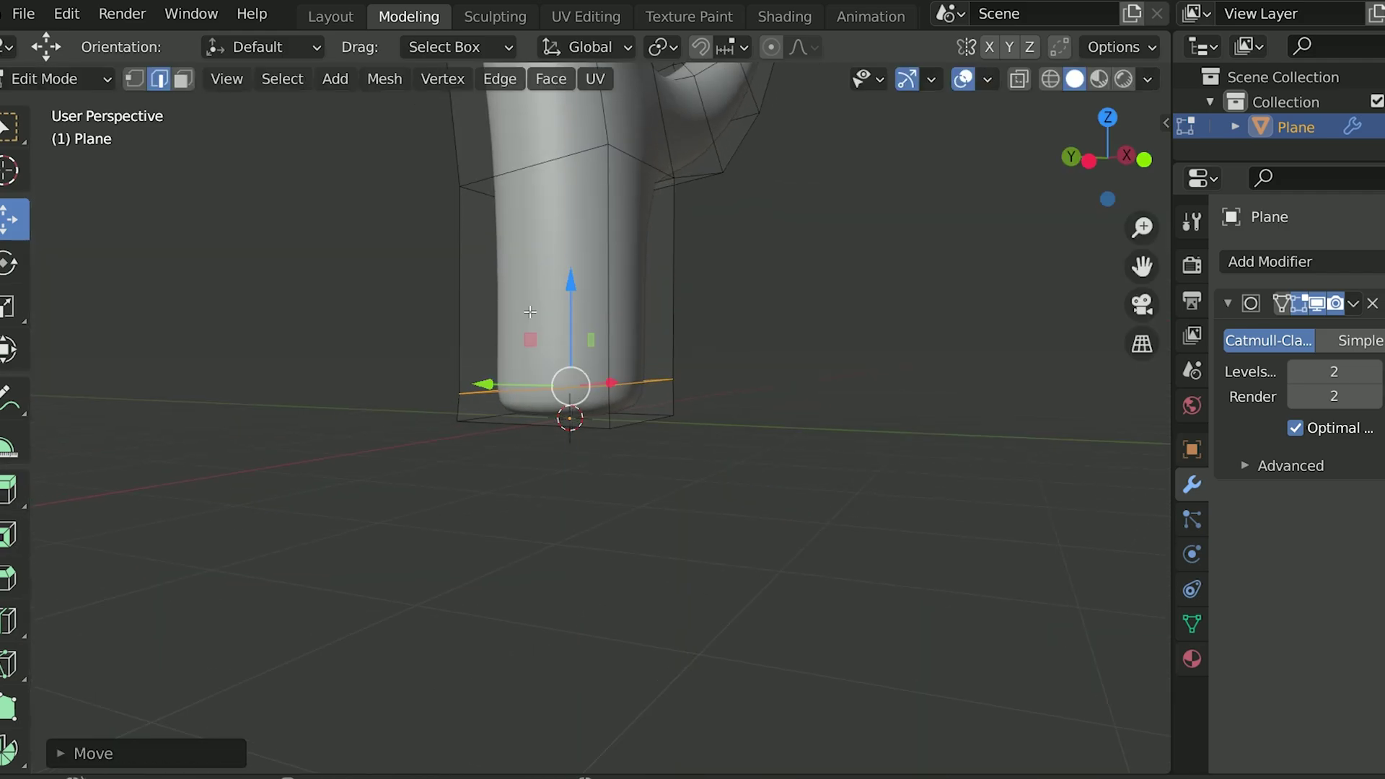
pyautogui.scroll(-3, 572, 276)
pyautogui.click(330, 16)
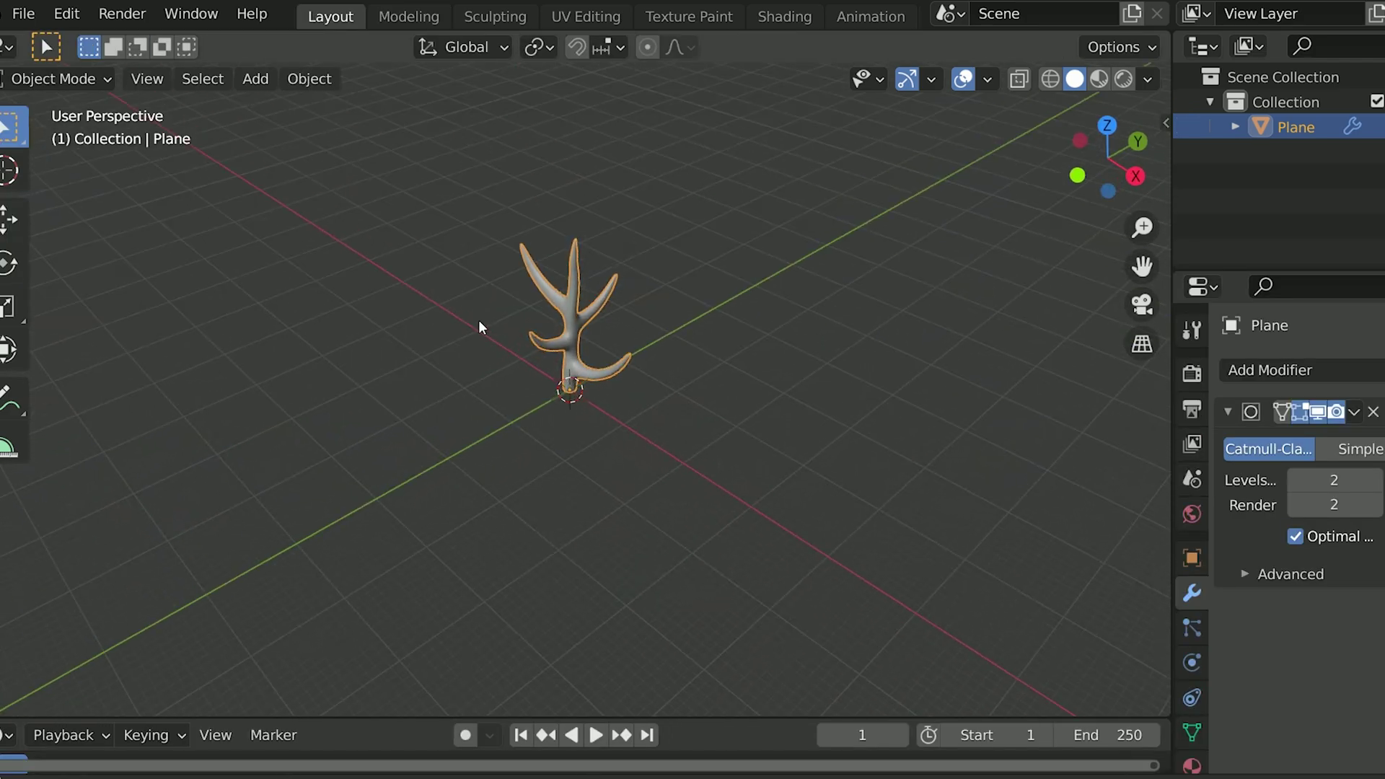
# Step: Export the tree as a Wavefront (.obj) file
pyautogui.moveTo(478, 319); pyautogui.dragTo(557, 326, button='middle')
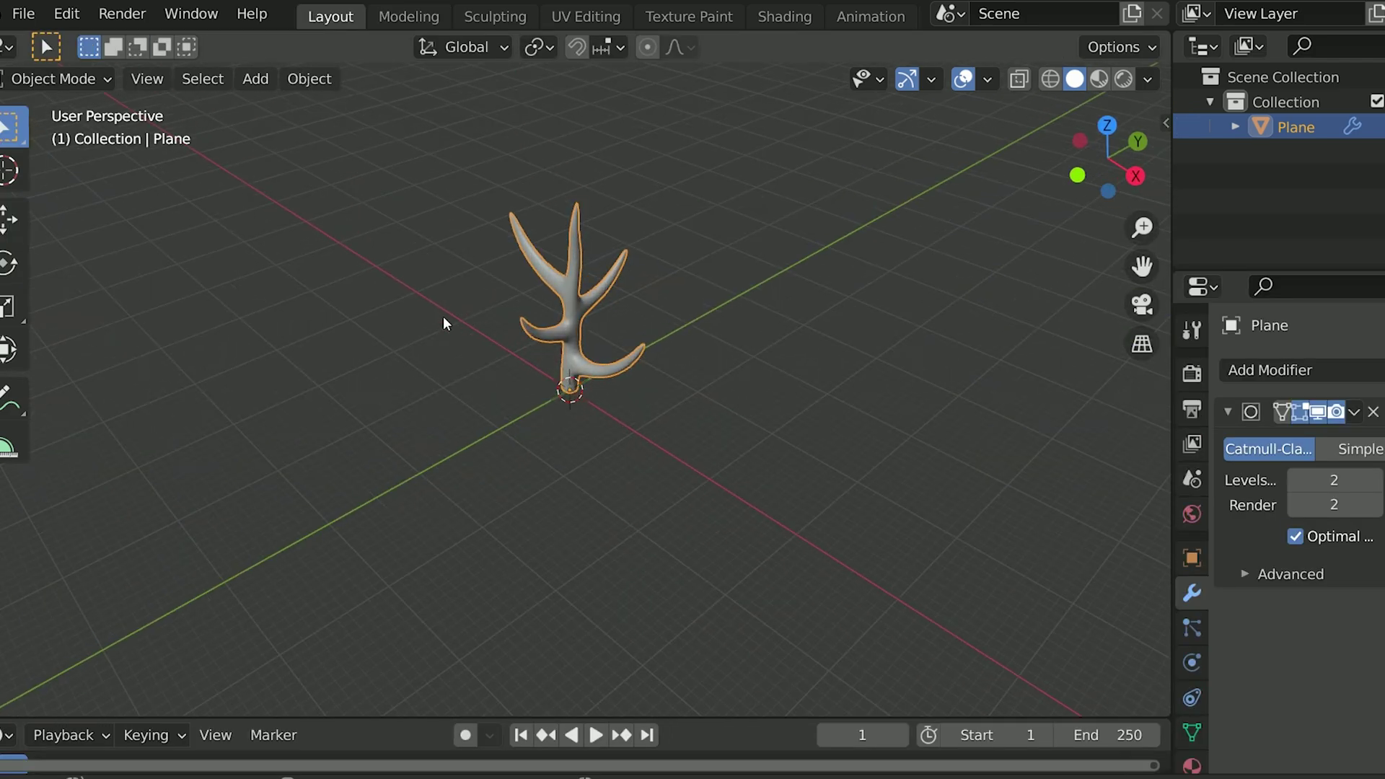
pyautogui.click(25, 15)
pyautogui.moveTo(32, 18)
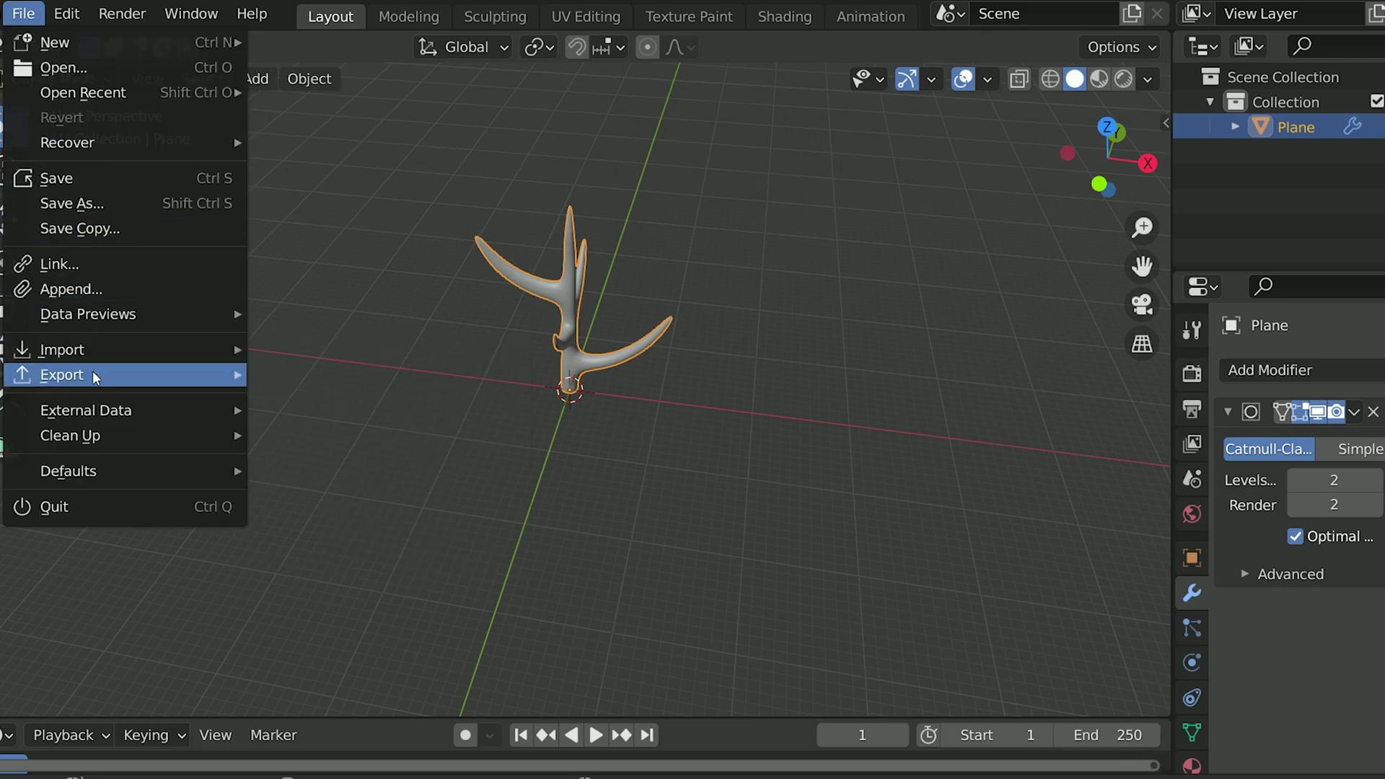
pyautogui.moveTo(93, 374)
pyautogui.click(427, 573)
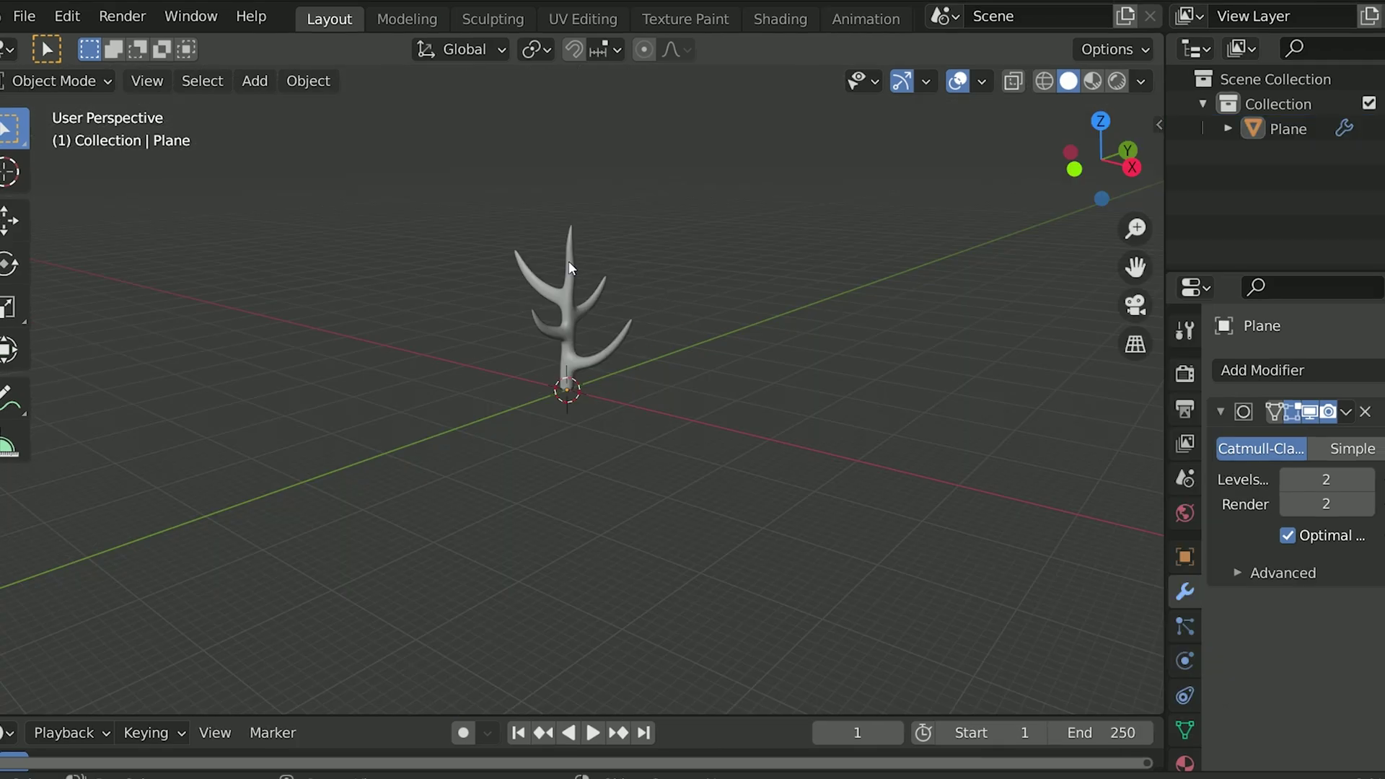
# Step: Delete the tree and add a UV sphere to the scene
pyautogui.click(563, 300)
pyautogui.rightClick(564, 300)
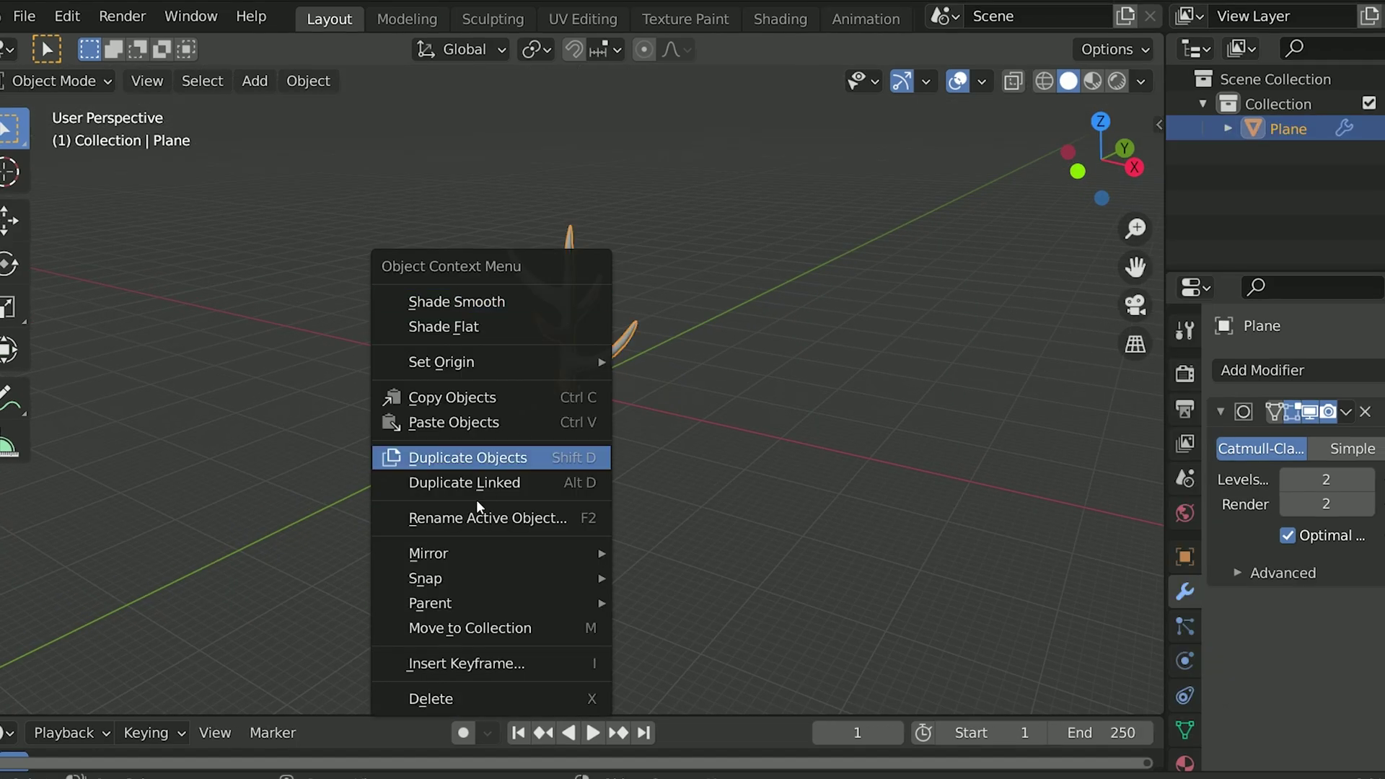
pyautogui.click(441, 698)
pyautogui.moveTo(463, 274); pyautogui.dragTo(506, 347, button='middle')
pyautogui.click(254, 81)
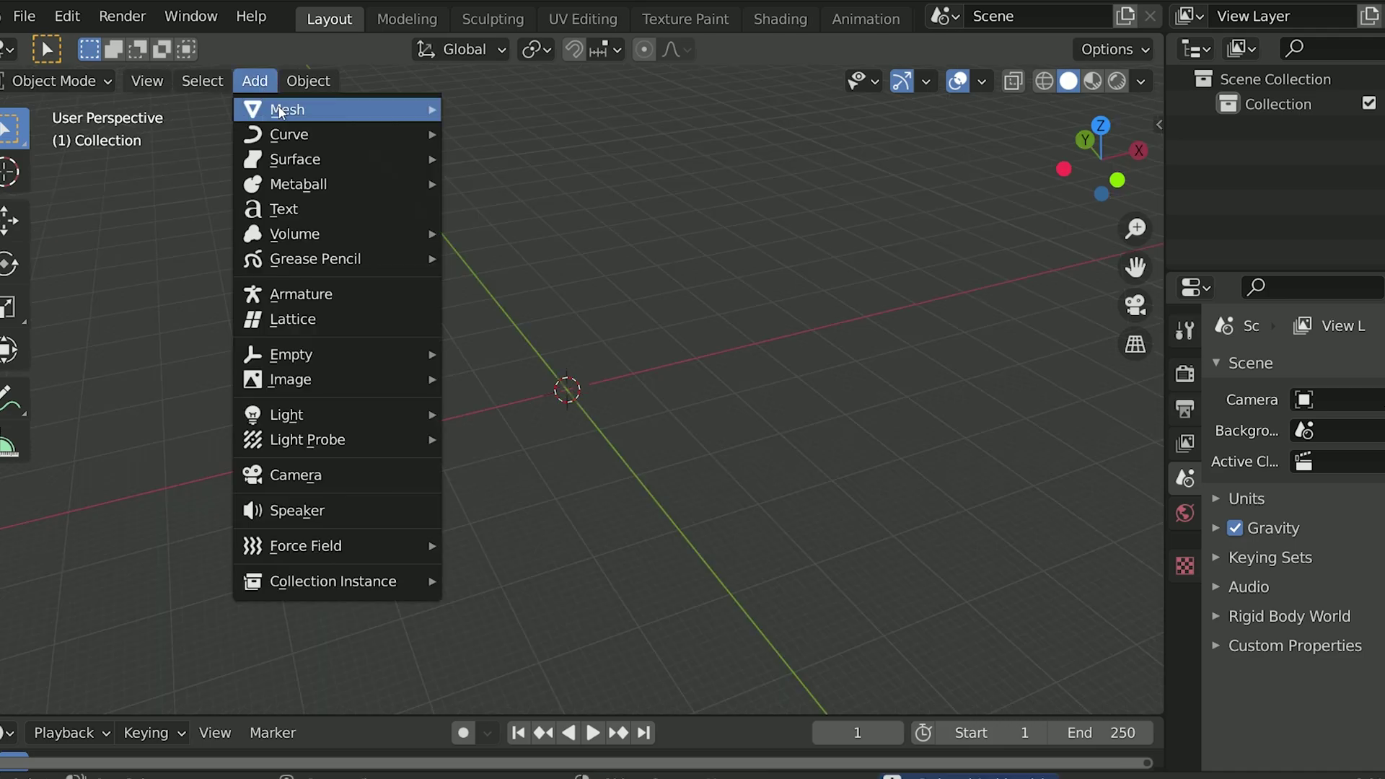
pyautogui.moveTo(339, 112)
pyautogui.click(514, 184)
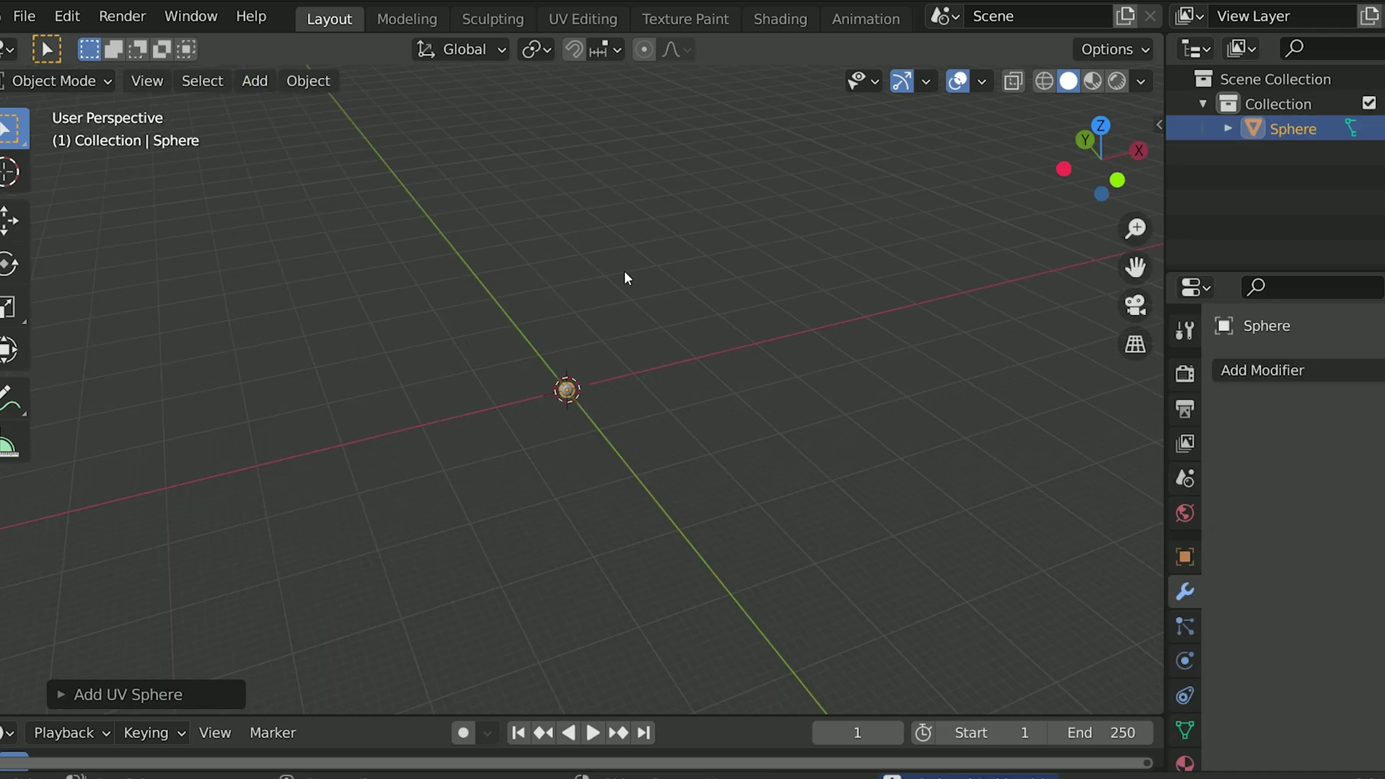
# Step: Set the UV sphere's segment count to 28 in the redo panel
pyautogui.scroll(3, 624, 274)
pyautogui.moveTo(625, 274); pyautogui.dragTo(220, 285, button='middle')
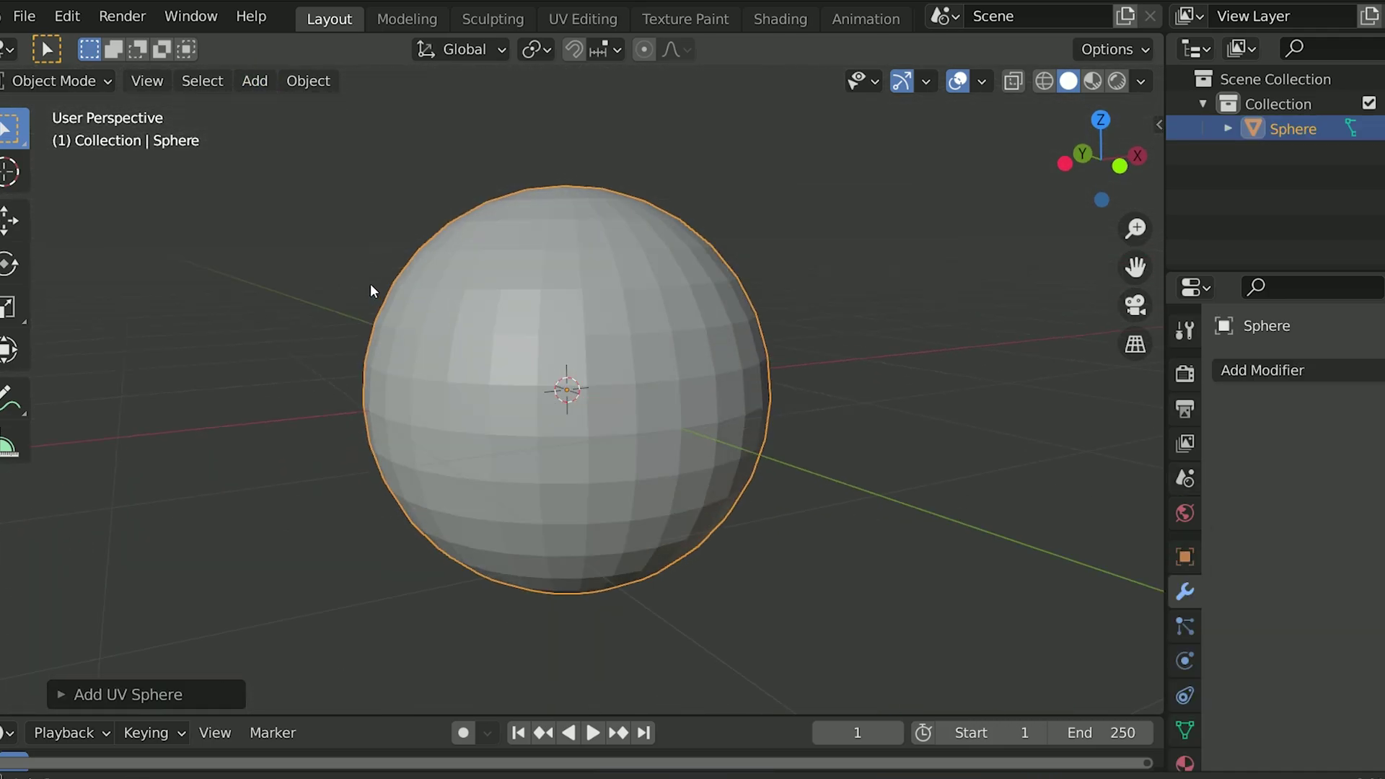
pyautogui.click(132, 695)
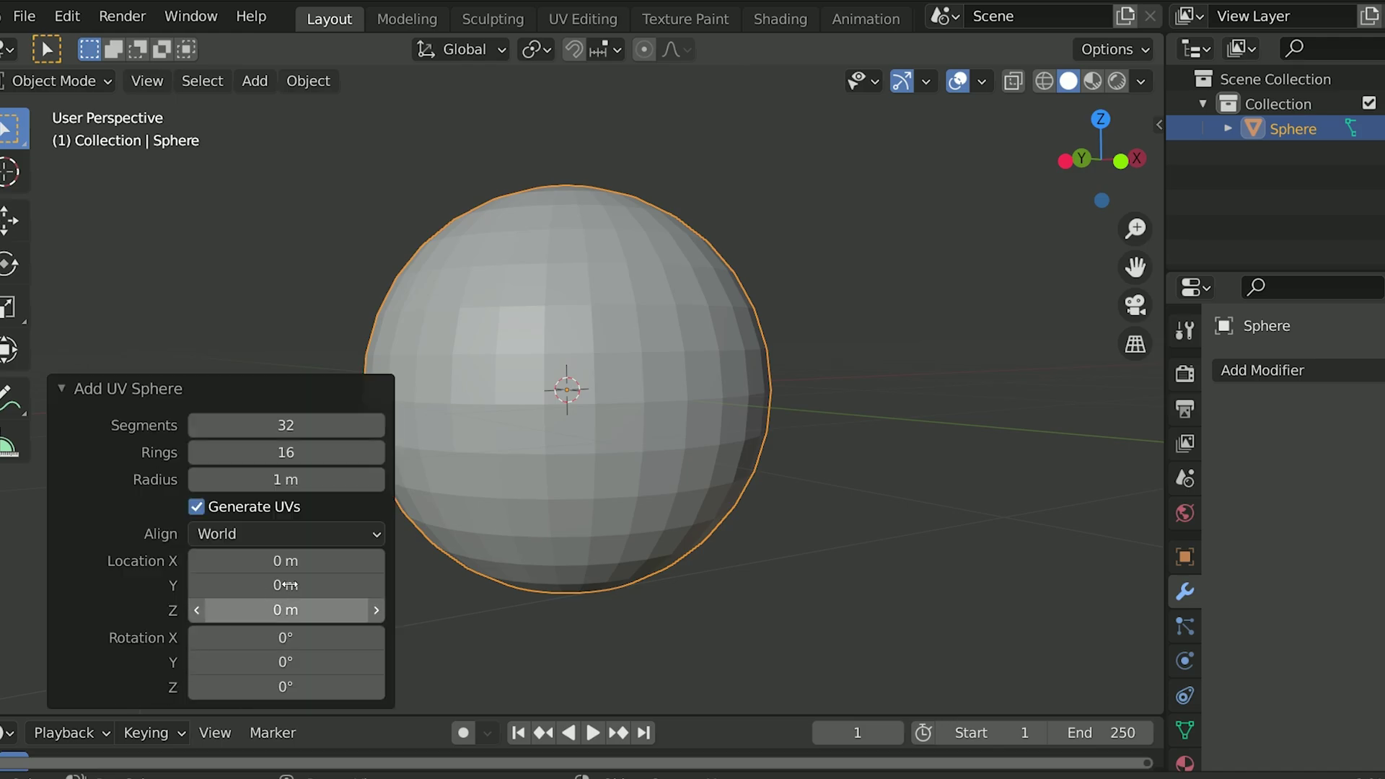
pyautogui.click(195, 427)
pyautogui.click(195, 427)
pyautogui.click(195, 427)
pyautogui.click(194, 426)
pyautogui.click(195, 427)
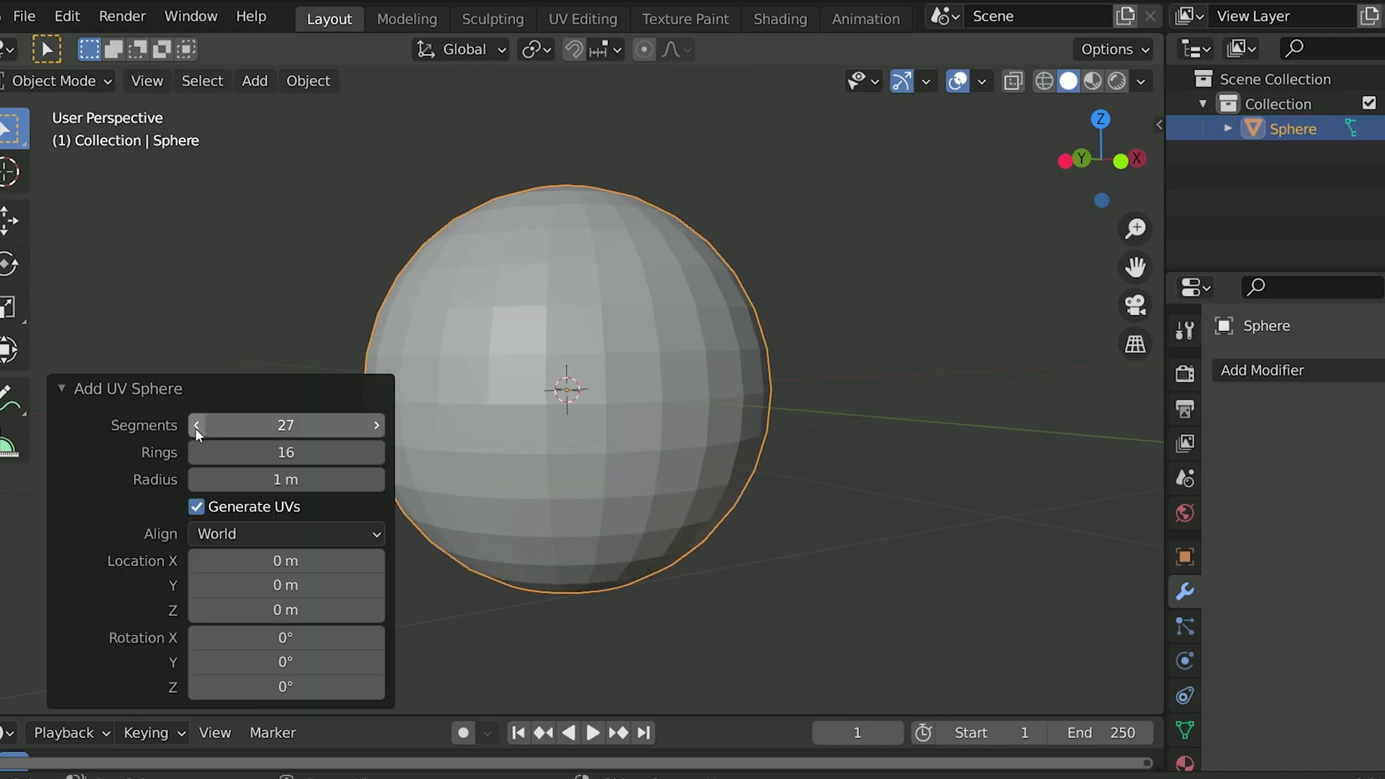
pyautogui.click(195, 427)
pyautogui.click(195, 427)
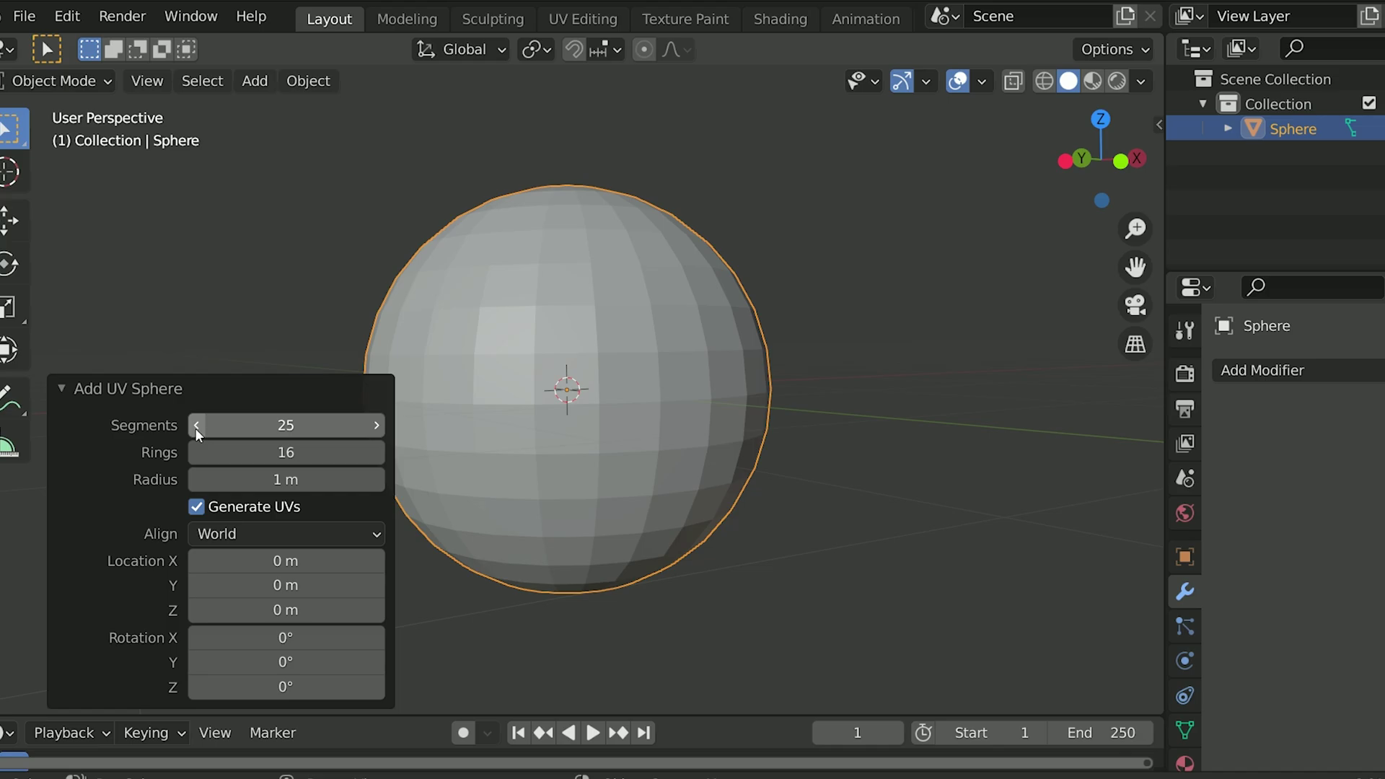
pyautogui.click(195, 427)
pyautogui.moveTo(556, 300)
pyautogui.mouseDown(button='middle')
pyautogui.moveTo(539, 371)
pyautogui.moveTo(591, 353)
pyautogui.mouseUp(button='middle')
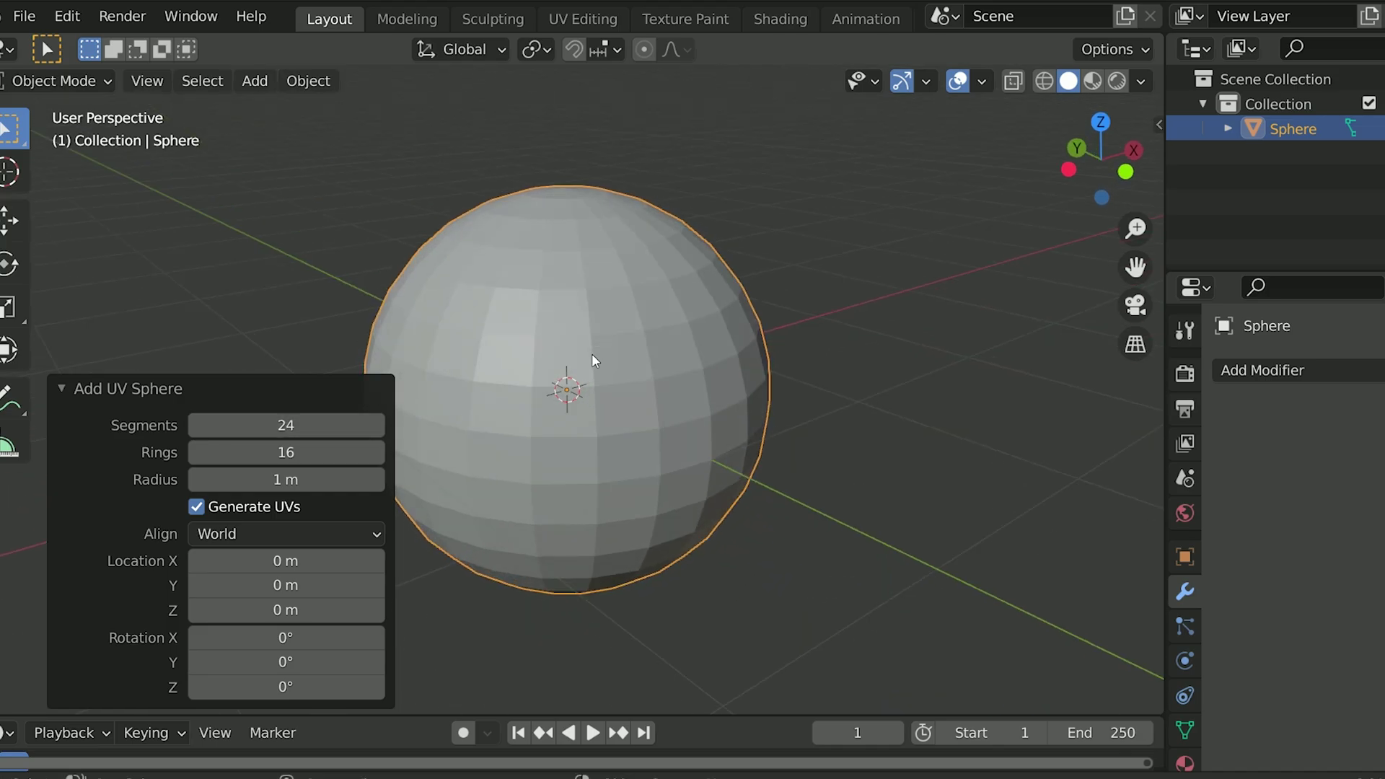
pyautogui.click(380, 425)
pyautogui.click(380, 424)
pyautogui.click(380, 424)
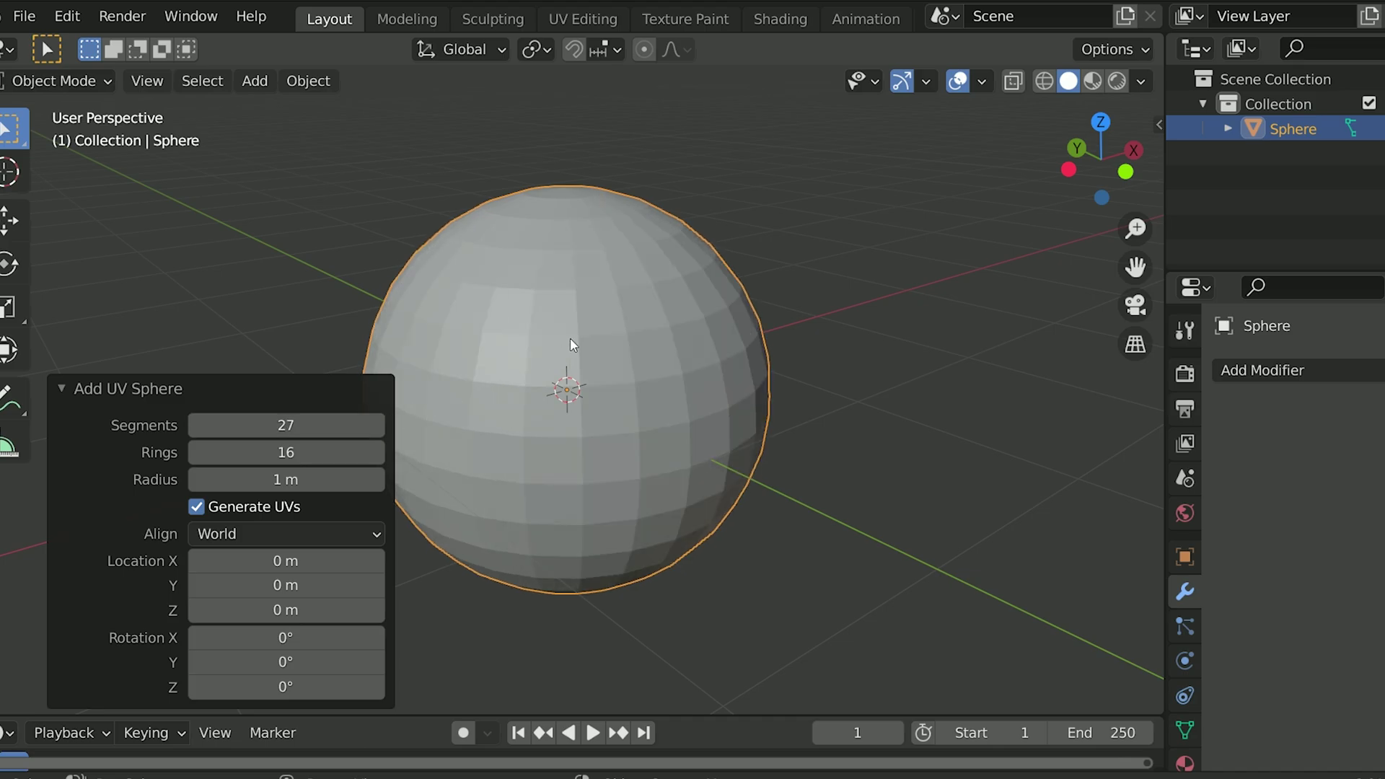
pyautogui.click(375, 425)
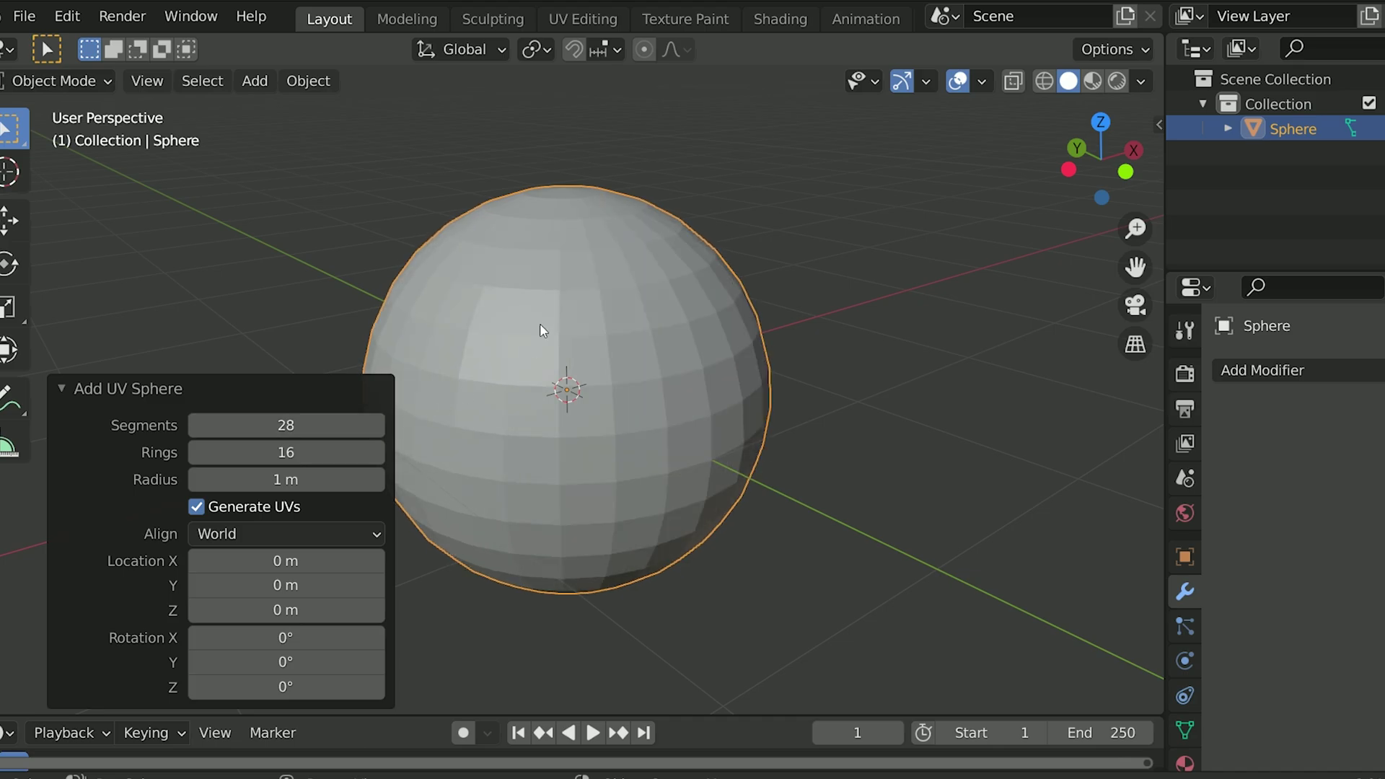
# Step: Apply Shade Smooth to the sphere
pyautogui.rightClick(541, 321)
pyautogui.click(476, 64)
pyautogui.moveTo(577, 245); pyautogui.dragTo(620, 274, button='middle')
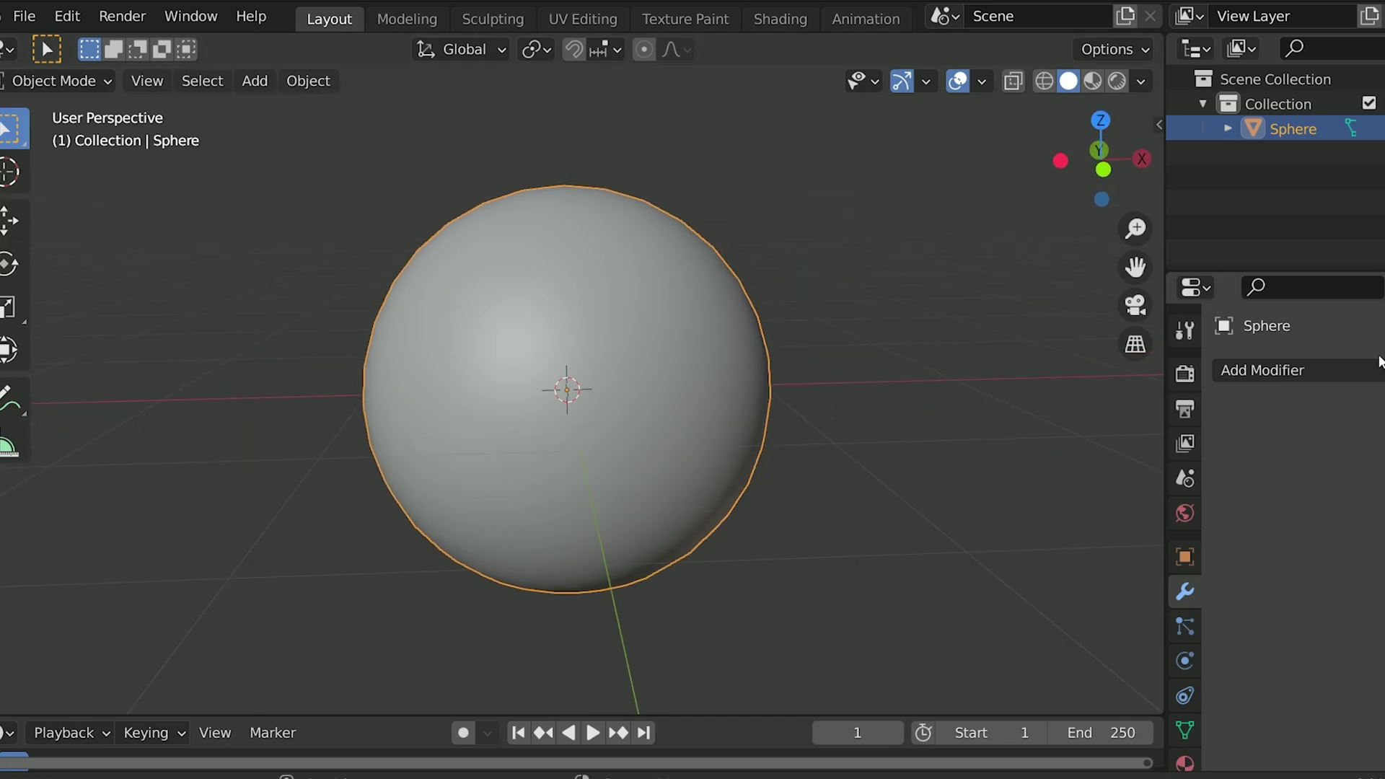
# Step: Add a Displace modifier to the sphere
pyautogui.click(1291, 370)
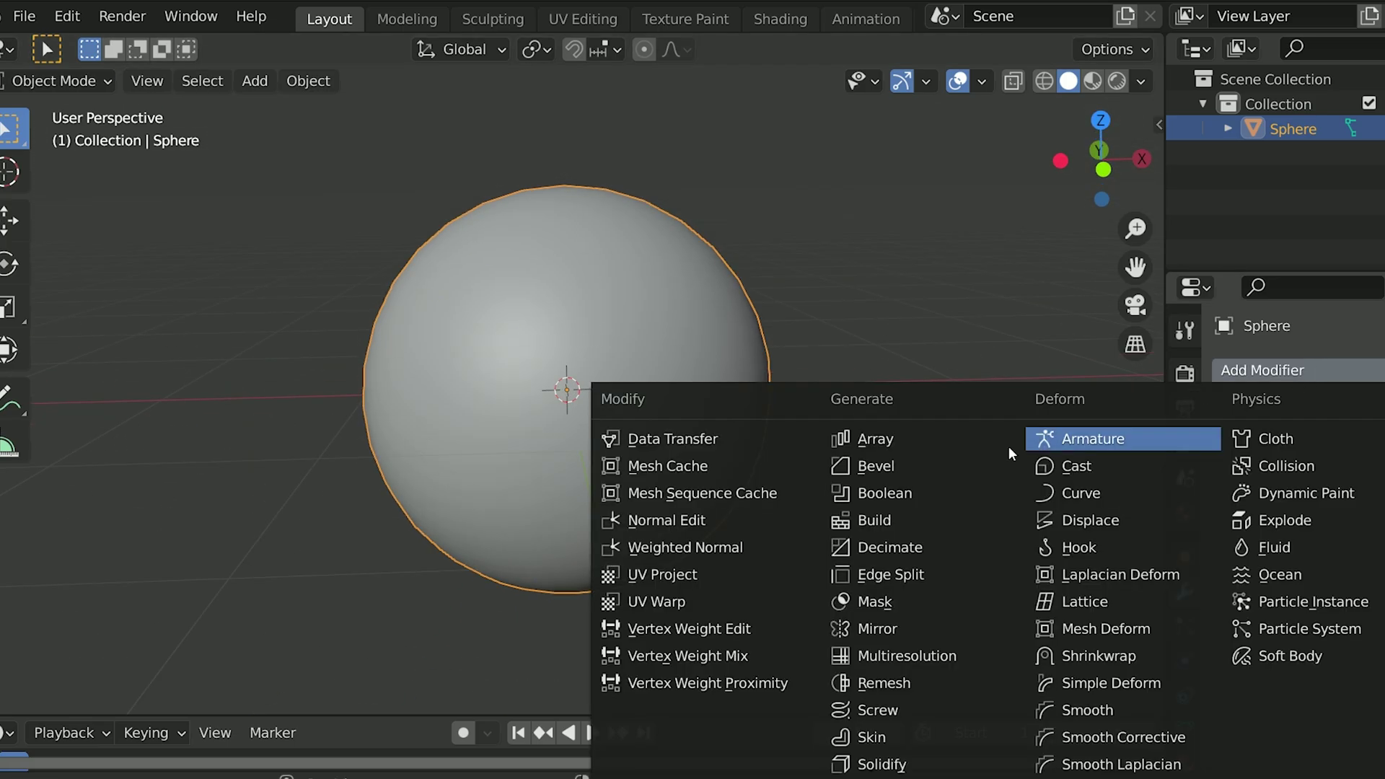
pyautogui.click(1094, 530)
pyautogui.scroll(-3, 906, 448)
# Step: Give the displacement a new Clouds texture and adjust its size
pyautogui.click(1281, 448)
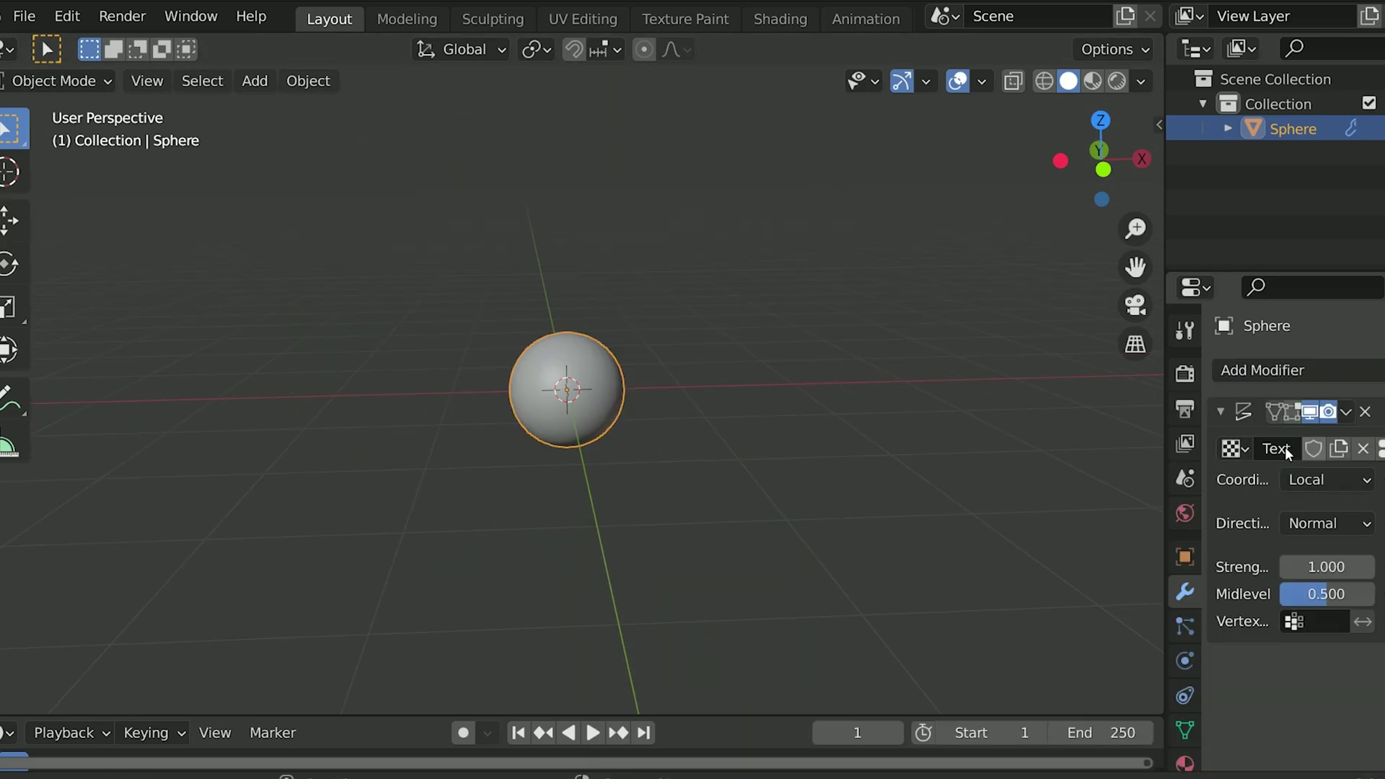
pyautogui.click(1379, 448)
pyautogui.click(1317, 444)
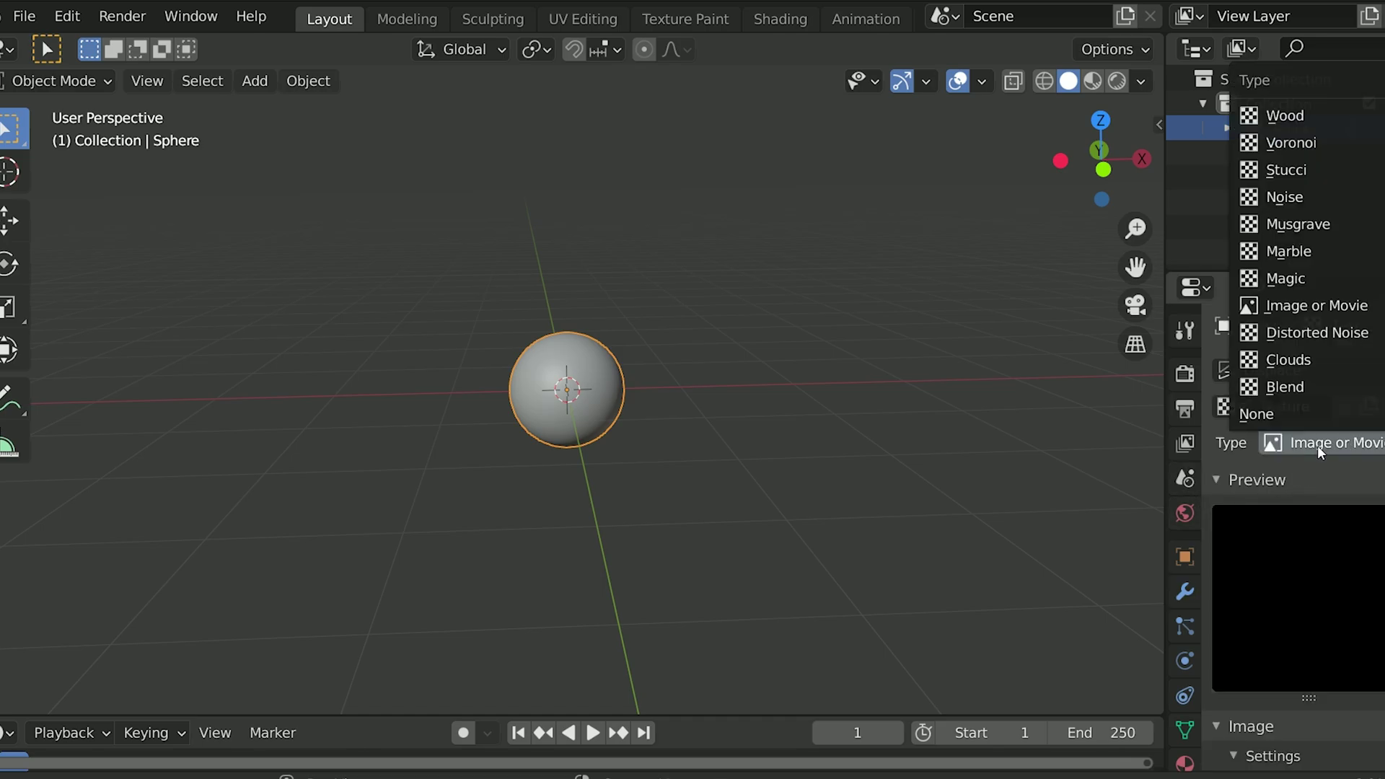
pyautogui.click(1327, 444)
pyautogui.click(1288, 360)
pyautogui.scroll(-5, 1298, 577)
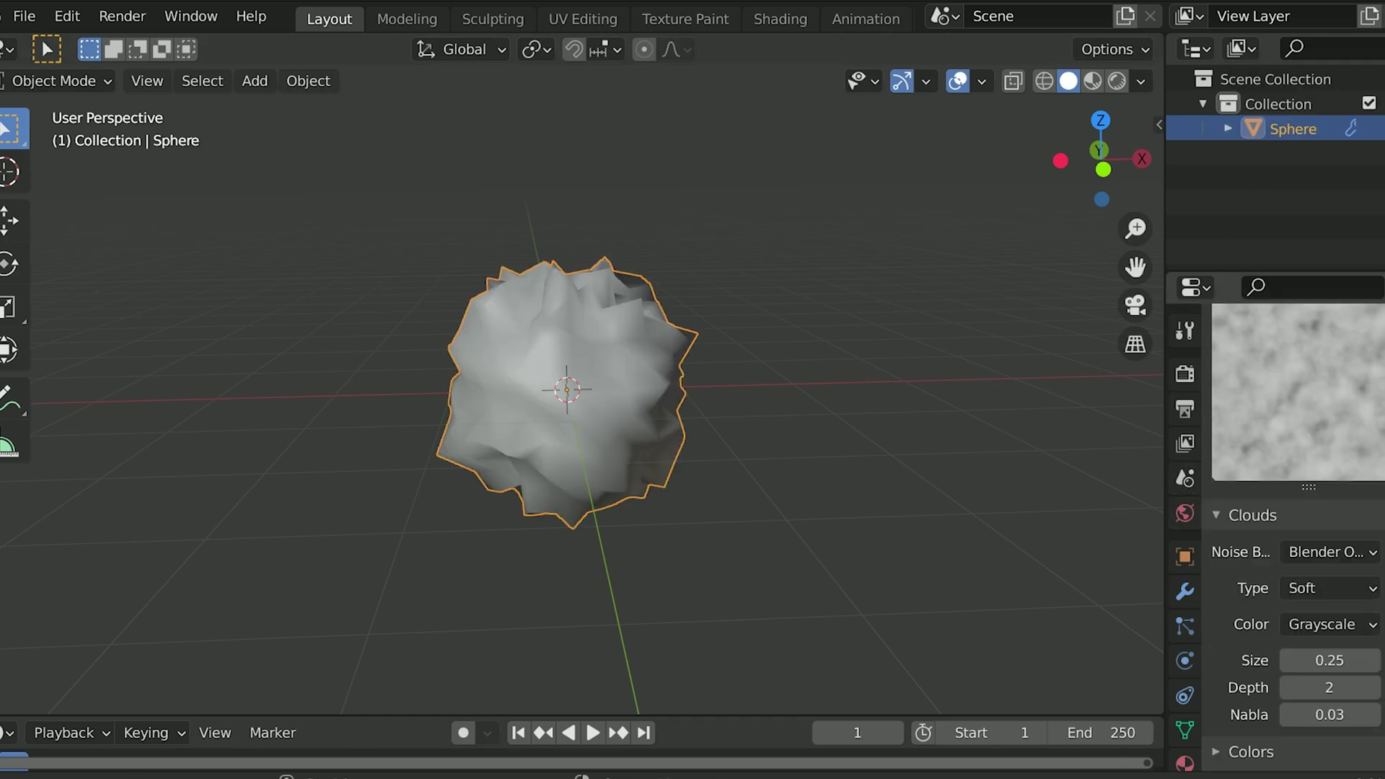
pyautogui.moveTo(1329, 635); pyautogui.dragTo(1374, 635)
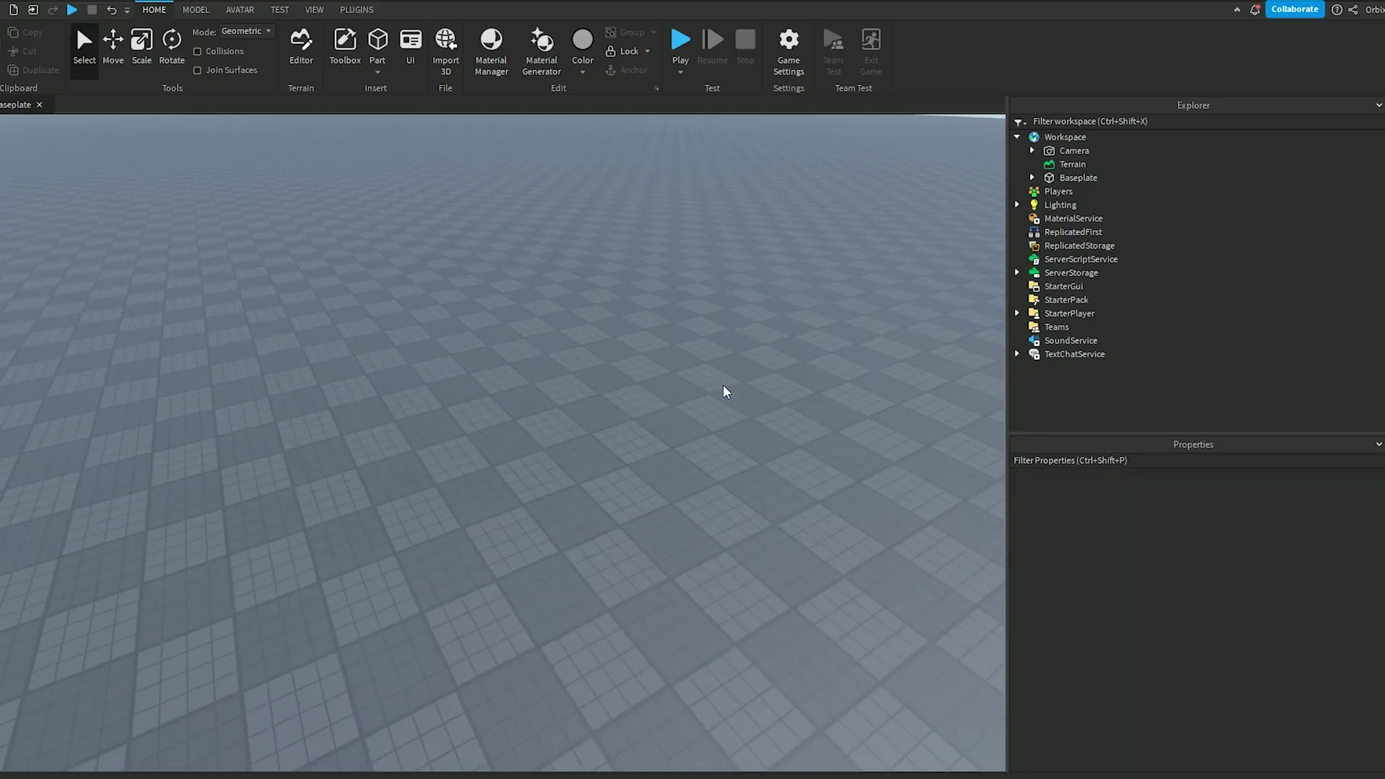
# Step: Insert a MeshPart with the uploaded tree's MeshId and set its material to Mud
pyautogui.rightClick(608, 374)
pyautogui.click(651, 427)
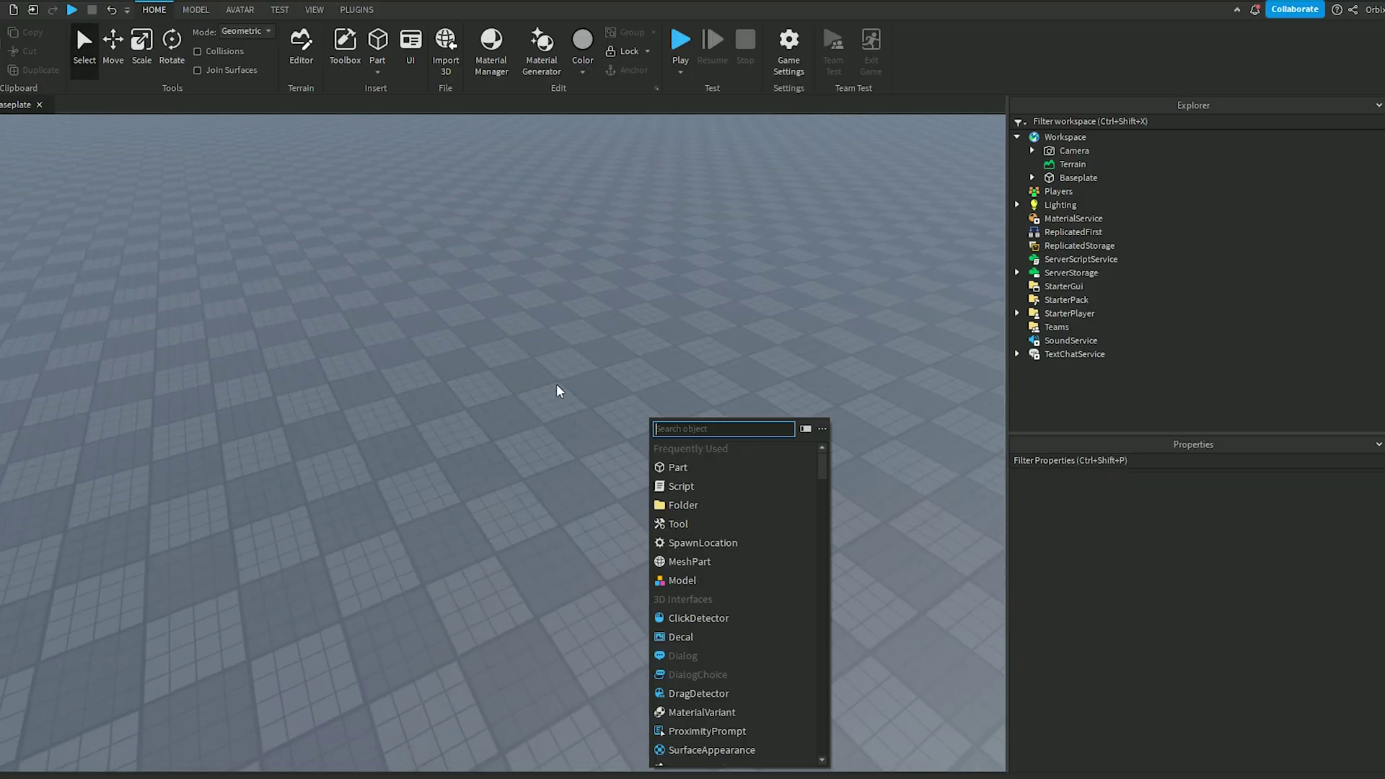
pyautogui.click(689, 562)
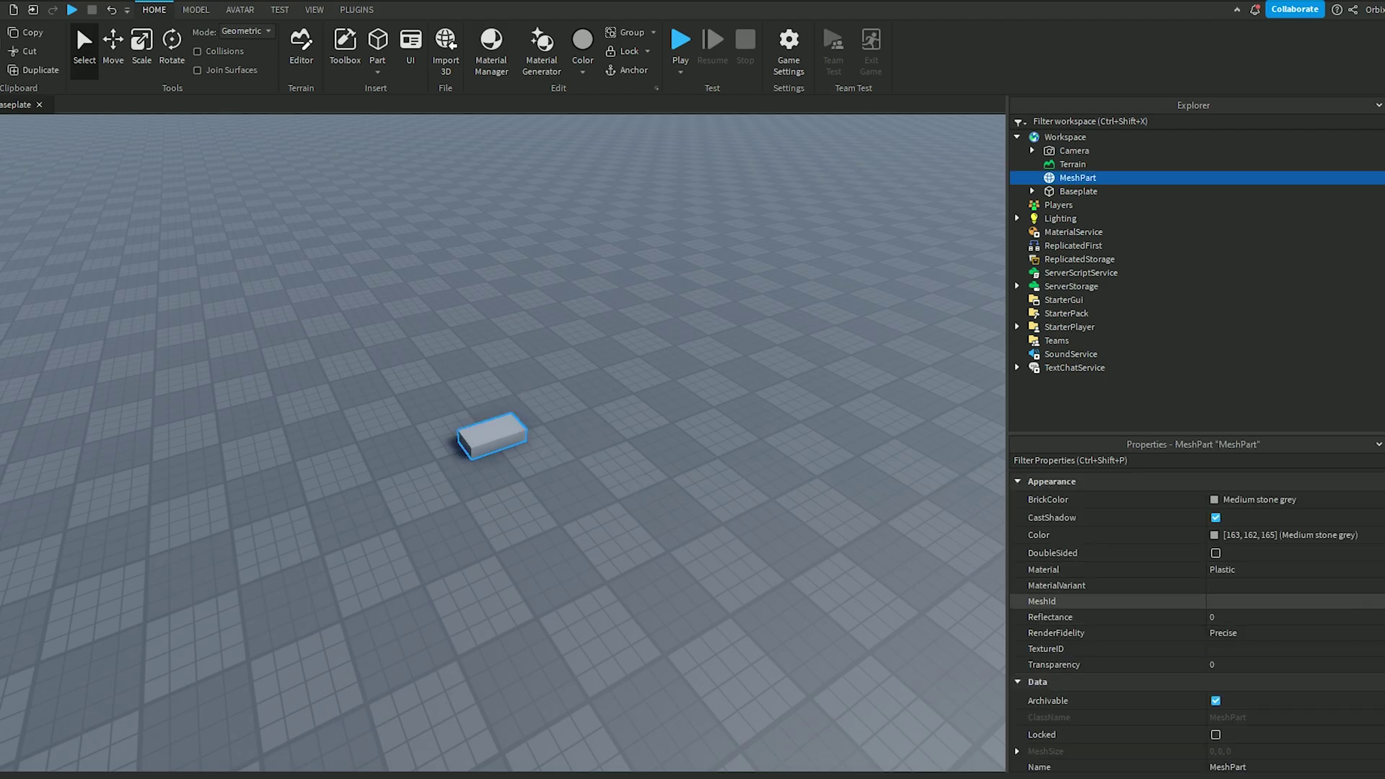
pyautogui.hotkey('ctrl', 'v')
pyautogui.press('Return')
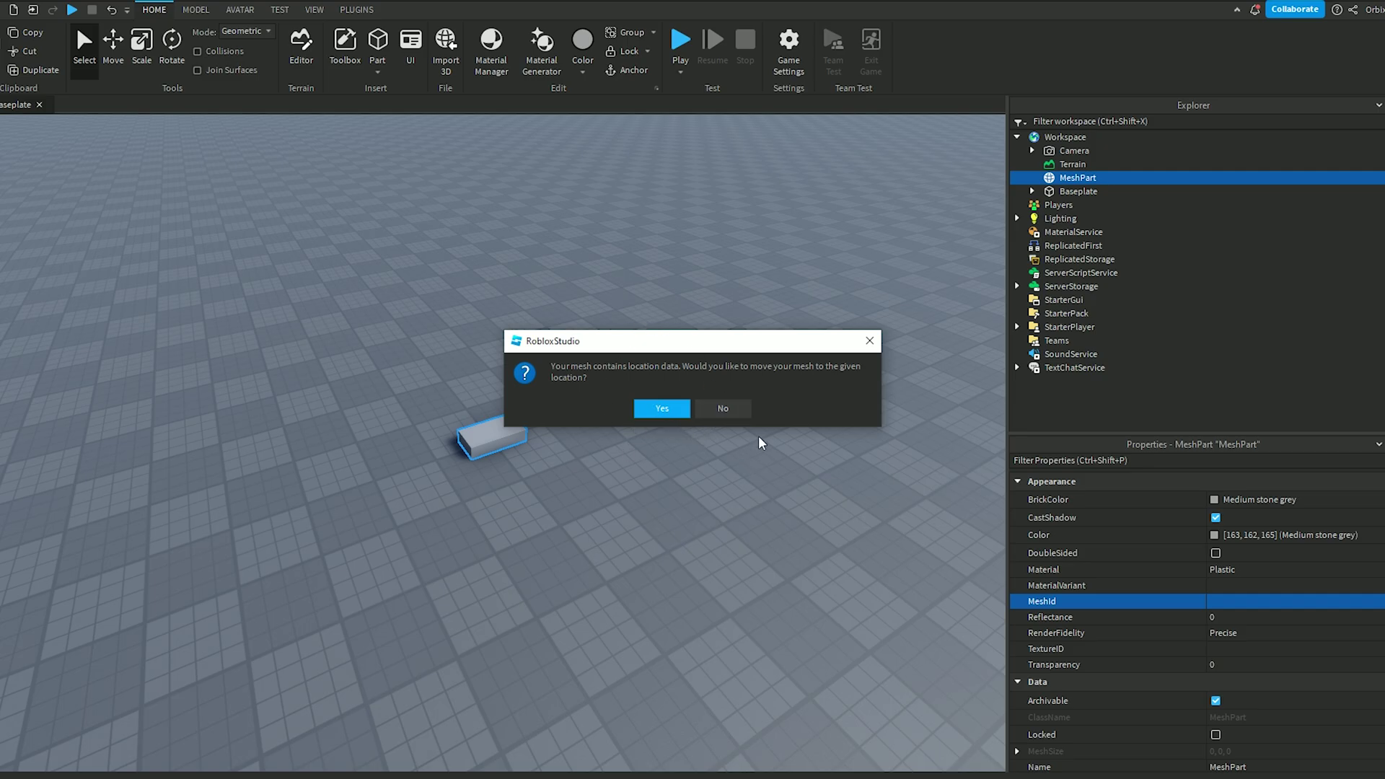
pyautogui.click(737, 410)
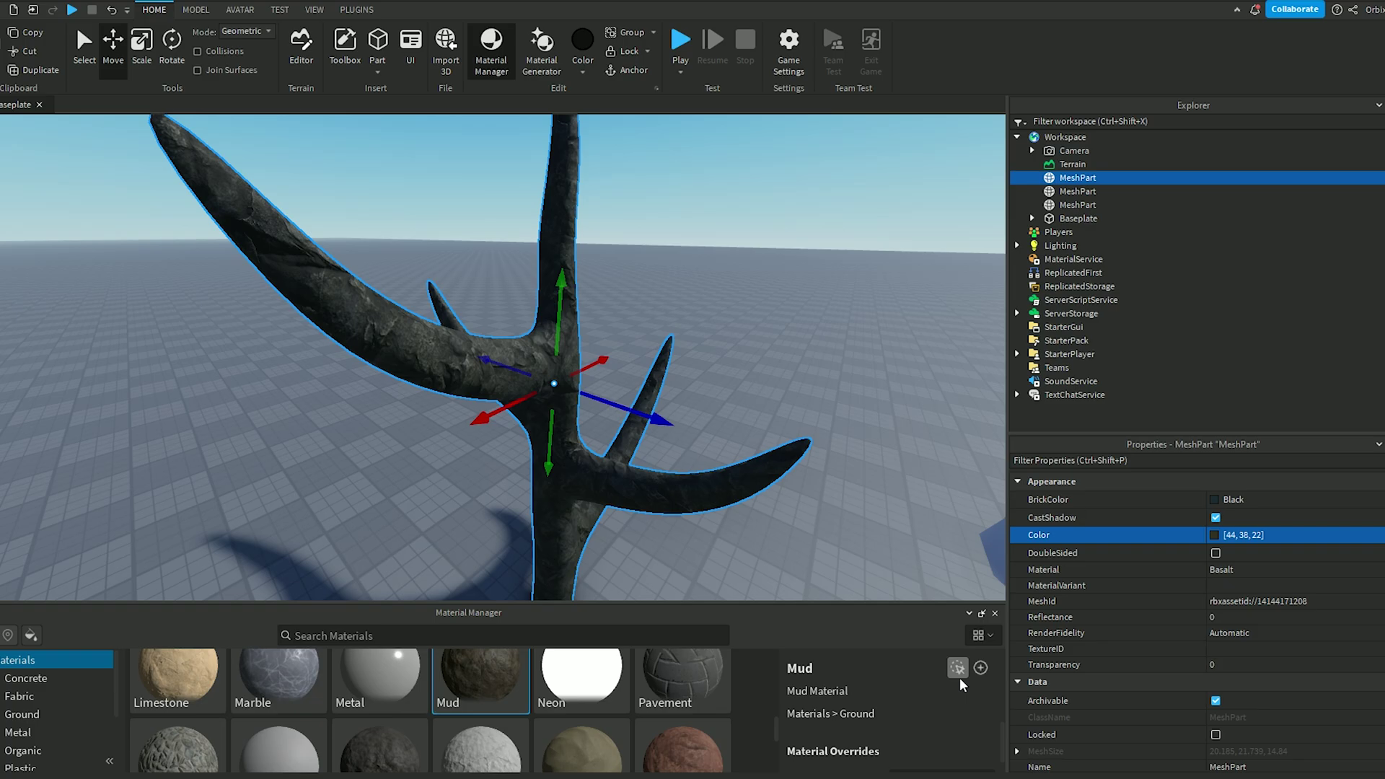
pyautogui.click(959, 674)
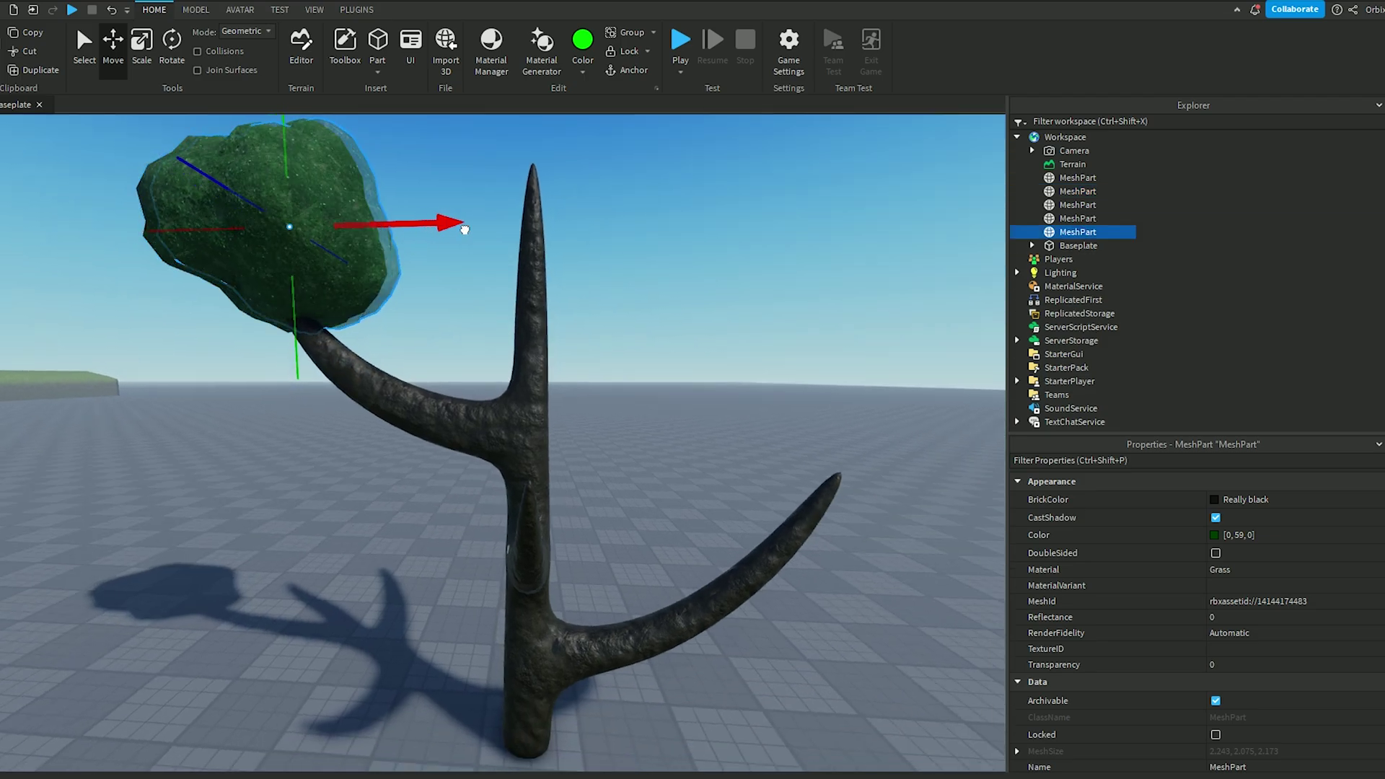
# Step: Place leaf clump copies on two branches and group the tree parts into a Model
pyautogui.moveTo(444, 223); pyautogui.dragTo(822, 216)
pyautogui.moveTo(649, 325); pyautogui.dragTo(634, 497)
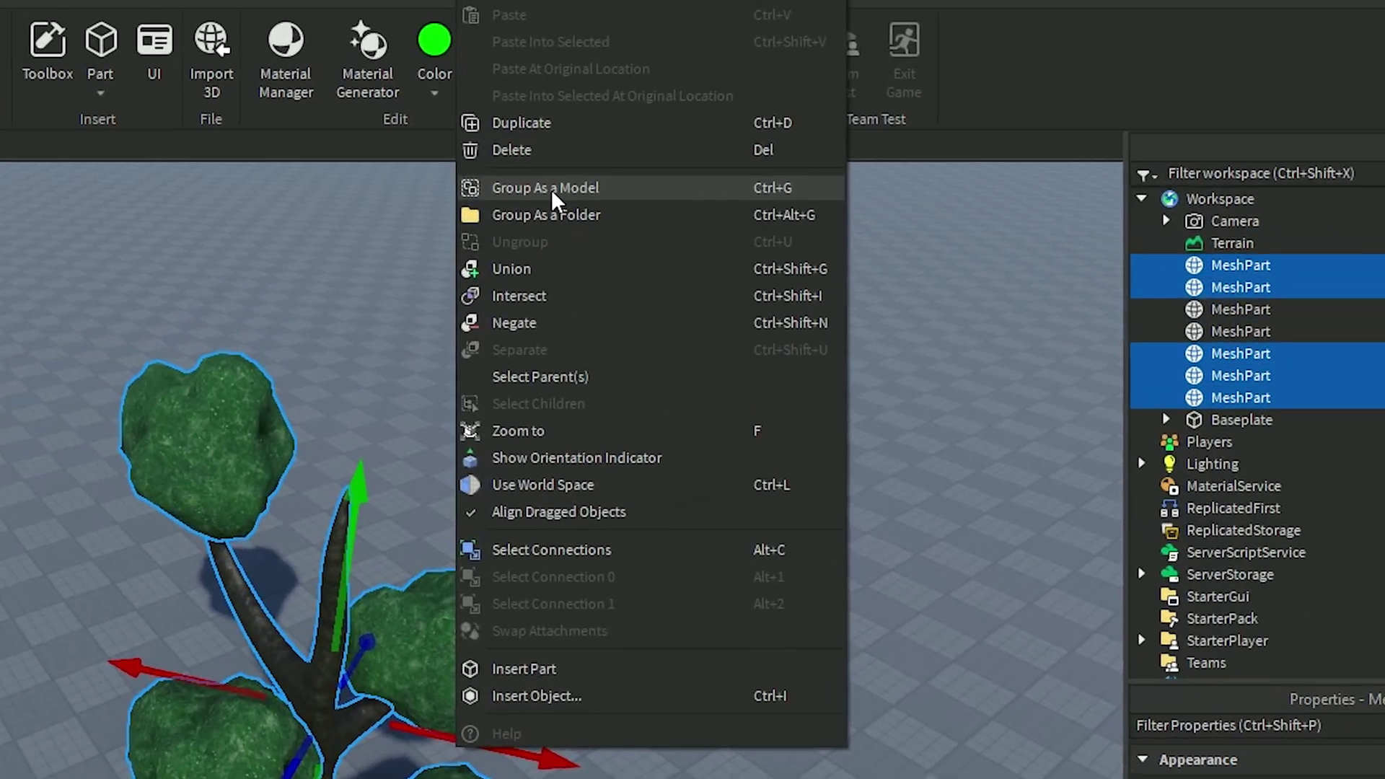
pyautogui.click(551, 189)
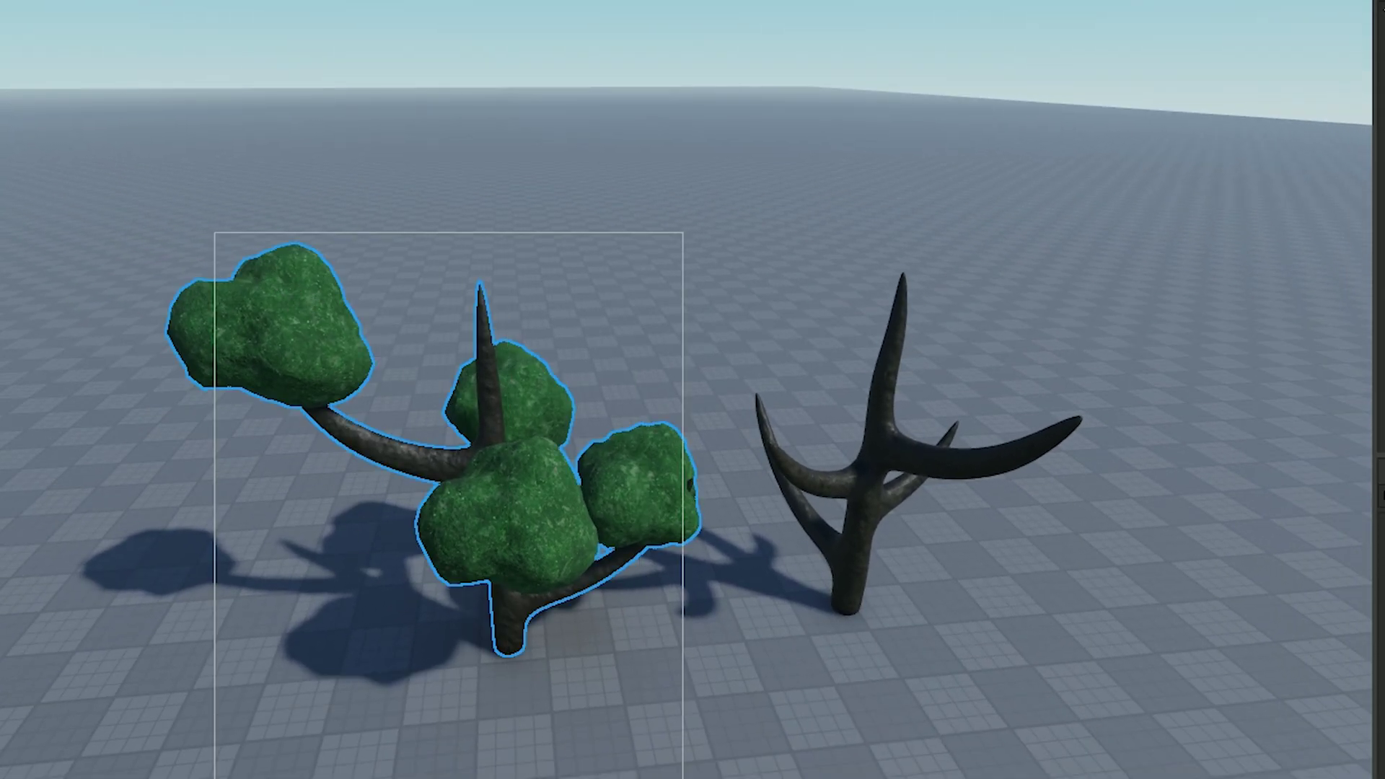
# Step: Select both trees, enlarge the brush radius and paint a ring of trees
pyautogui.moveTo(216, 235); pyautogui.dragTo(958, 565)
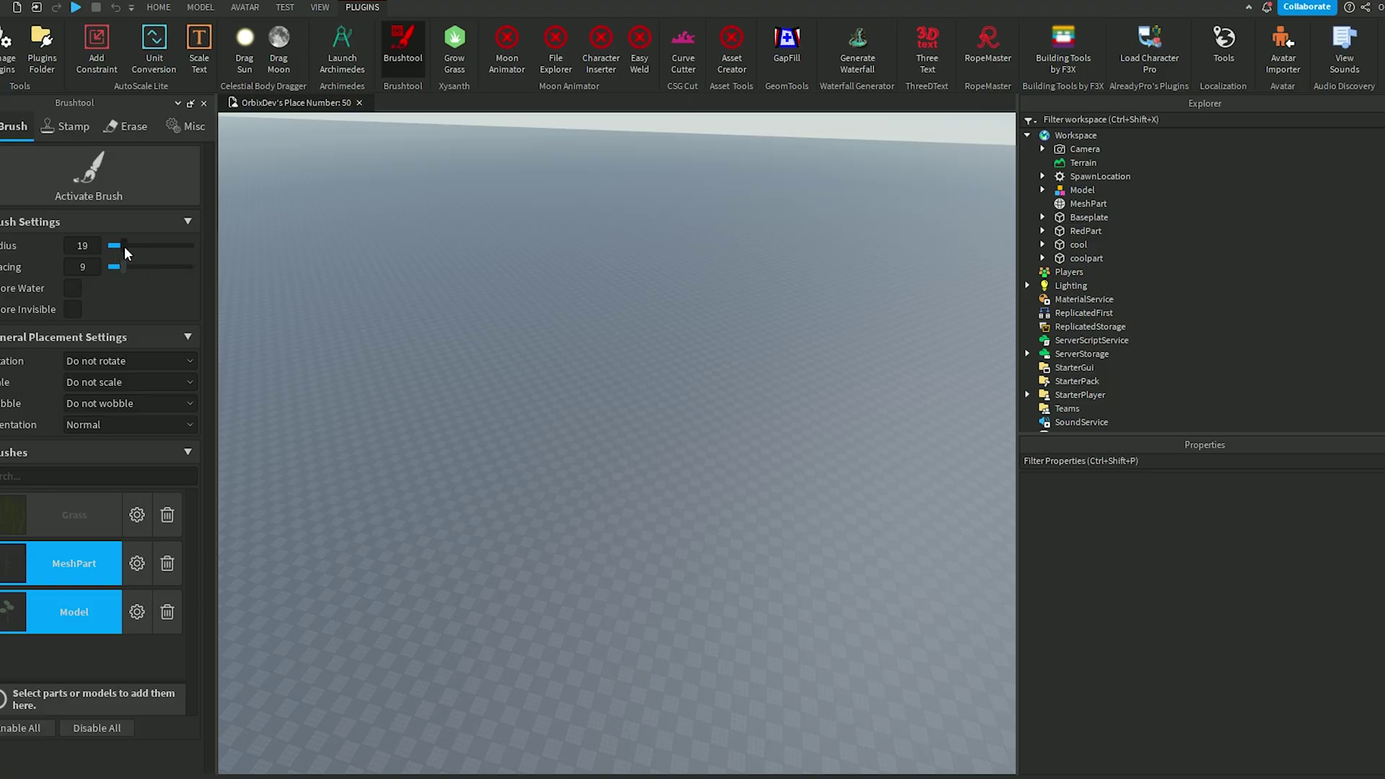
pyautogui.moveTo(124, 245); pyautogui.dragTo(127, 245)
pyautogui.click(111, 187)
pyautogui.moveTo(514, 353); pyautogui.dragTo(585, 286)
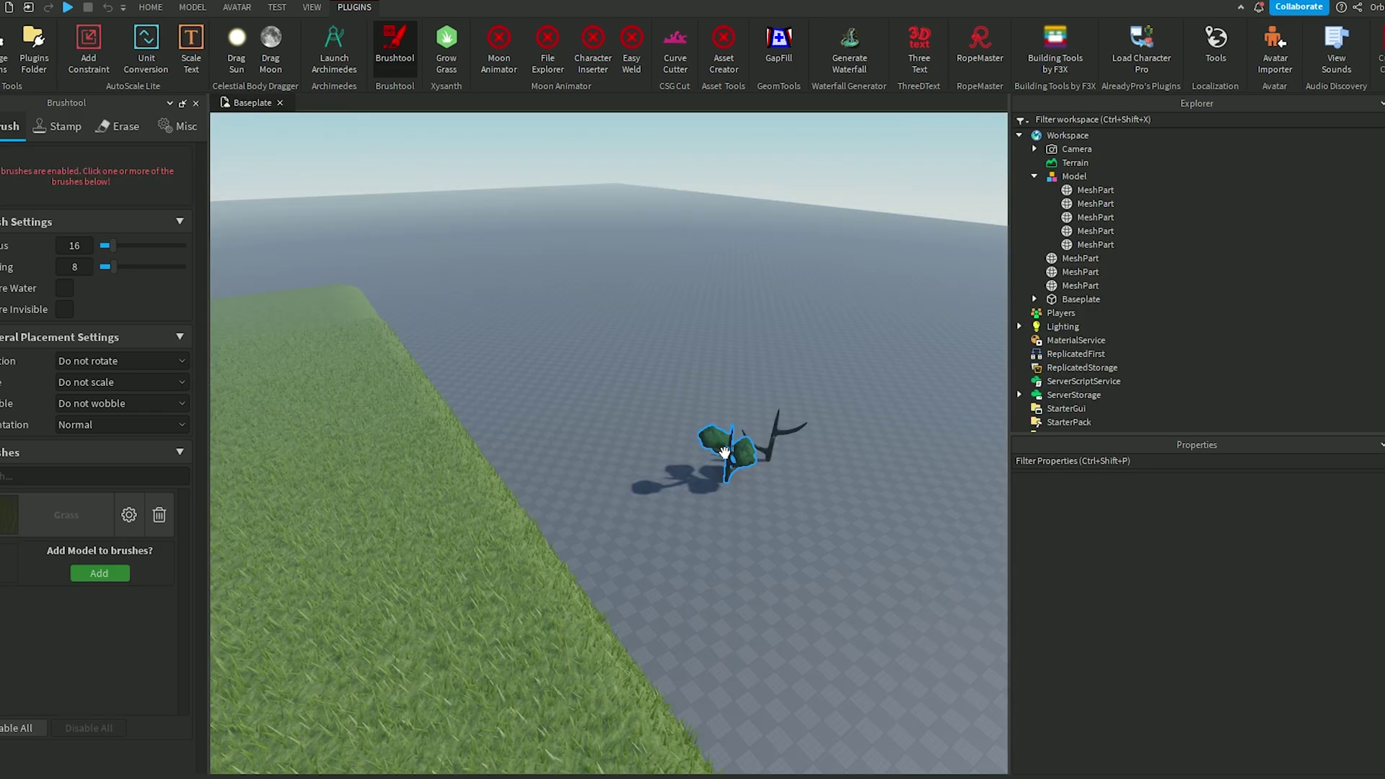
# Step: Add the tree Model and MeshPart as brushes with random rotation and scale, then paint densely
pyautogui.click(101, 573)
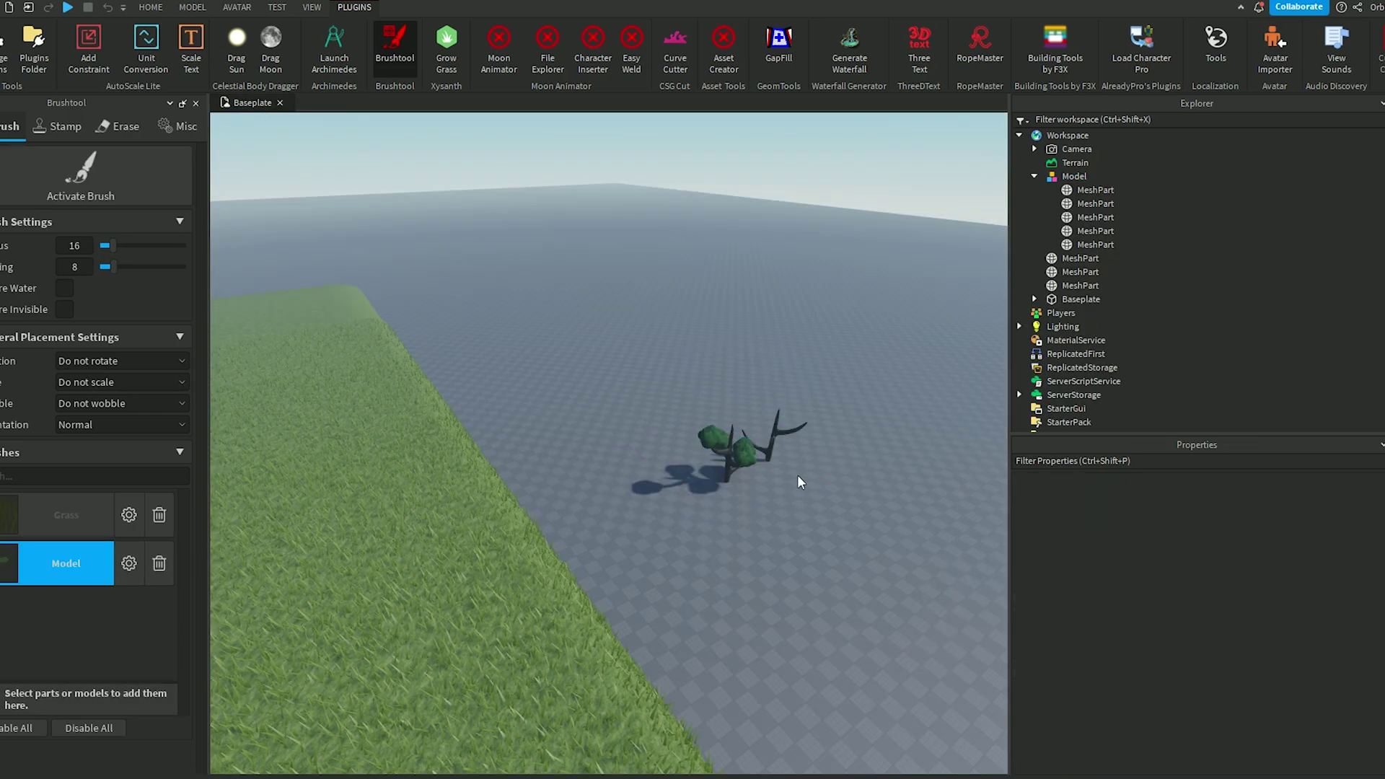
pyautogui.click(785, 431)
pyautogui.click(115, 620)
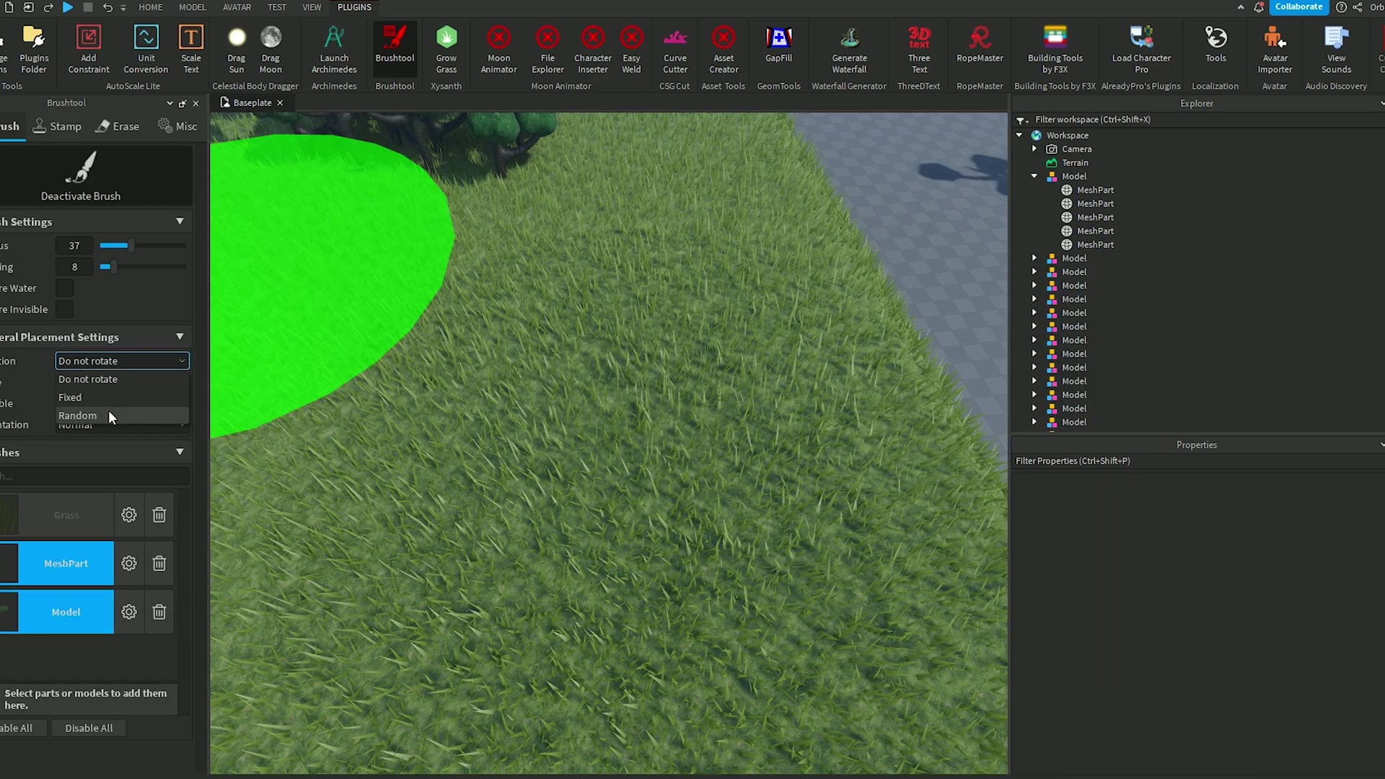
pyautogui.click(109, 409)
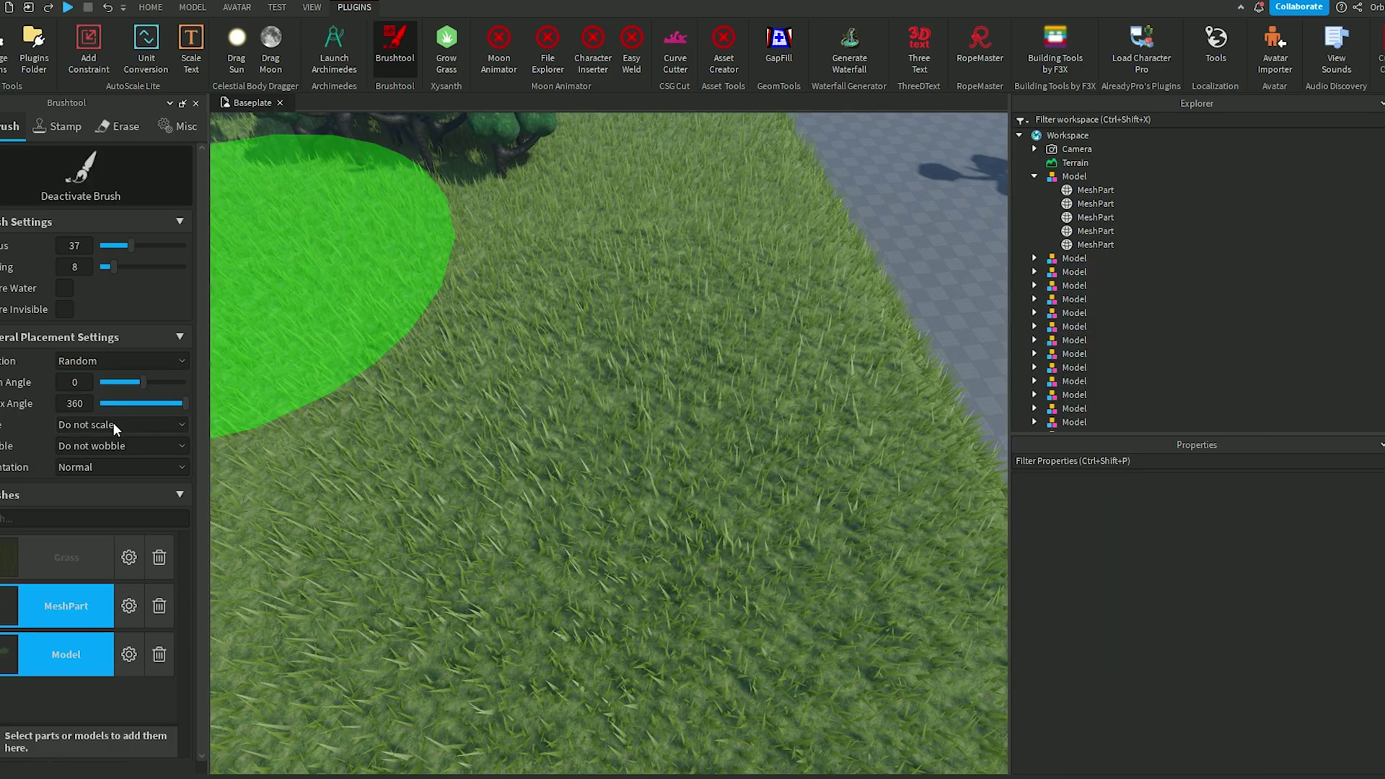
pyautogui.click(114, 425)
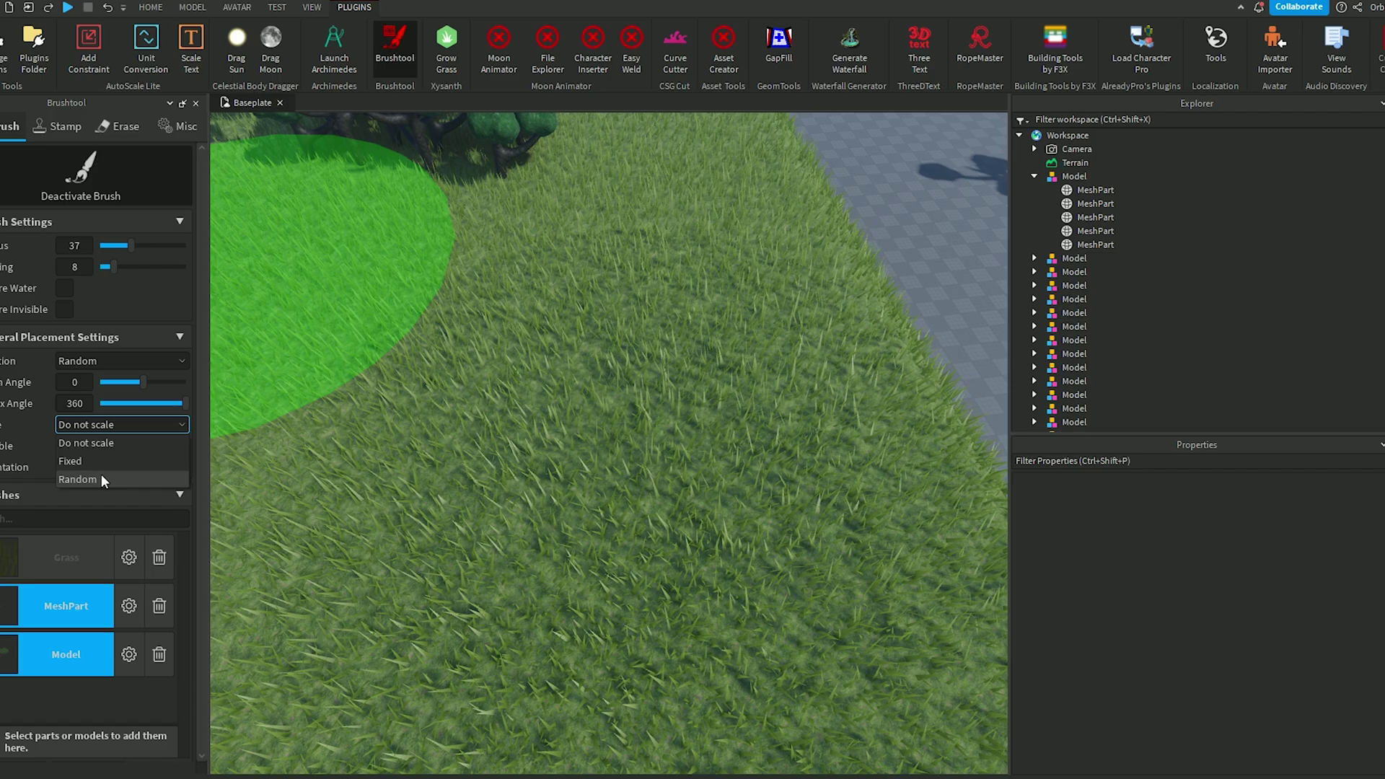
pyautogui.click(101, 473)
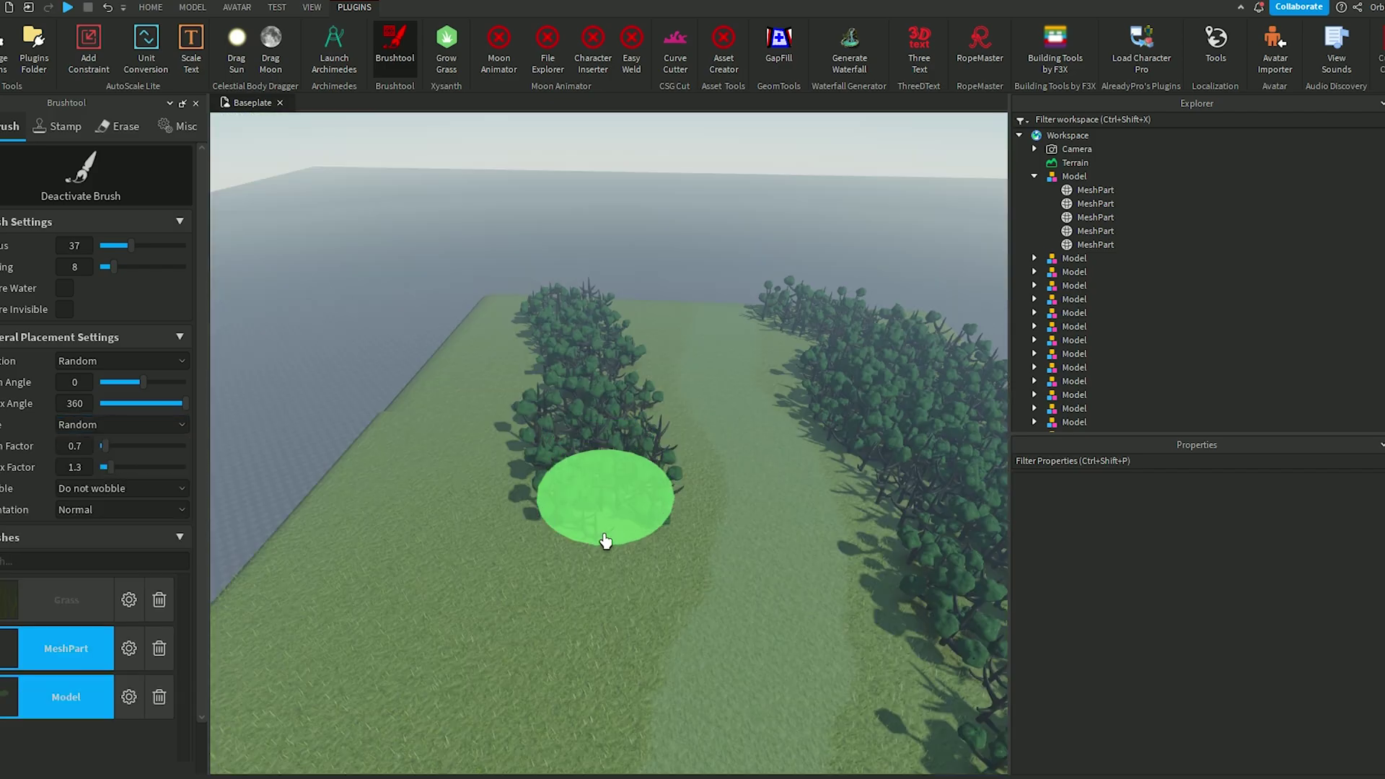
pyautogui.moveTo(605, 541); pyautogui.dragTo(501, 358)
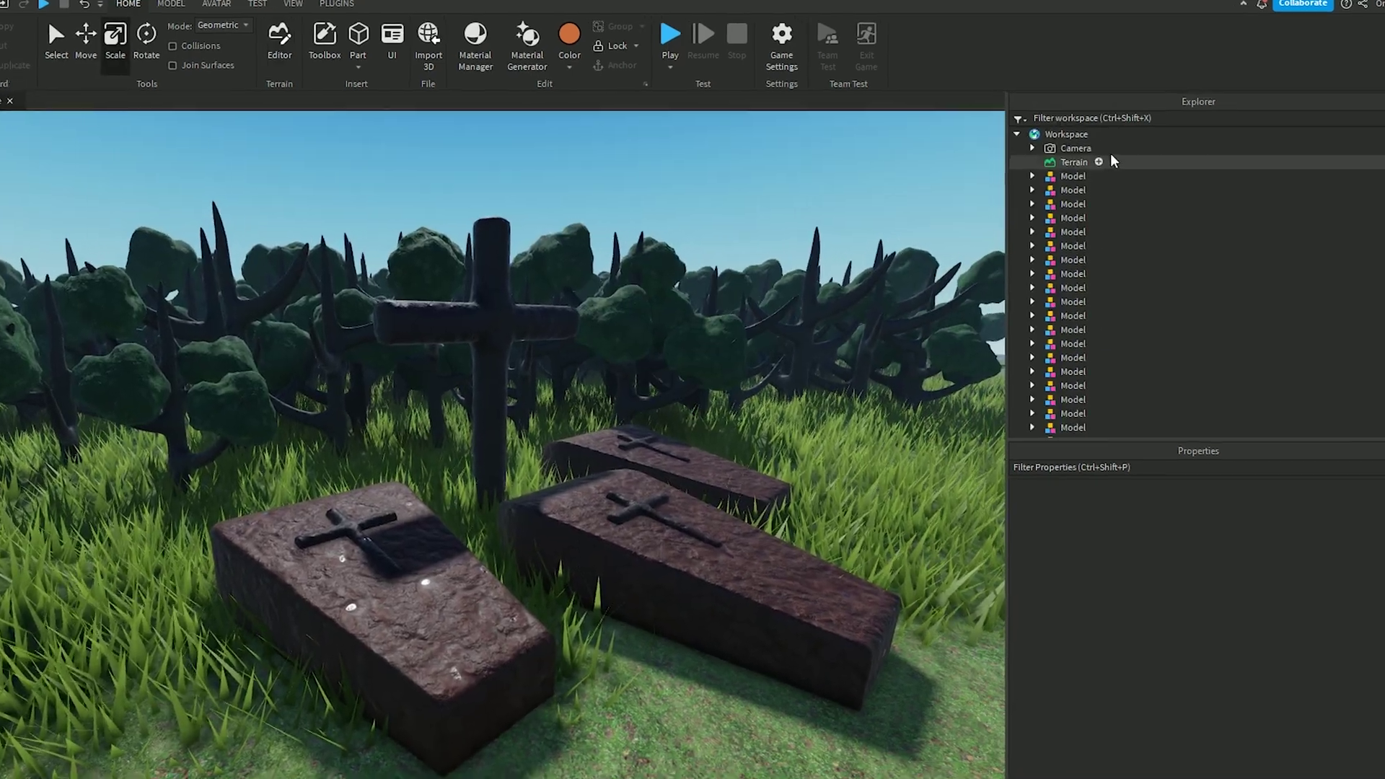
# Step: Recolour the Terrain's Grass material in MaterialColors to a brighter, more vivid green
pyautogui.click(1104, 161)
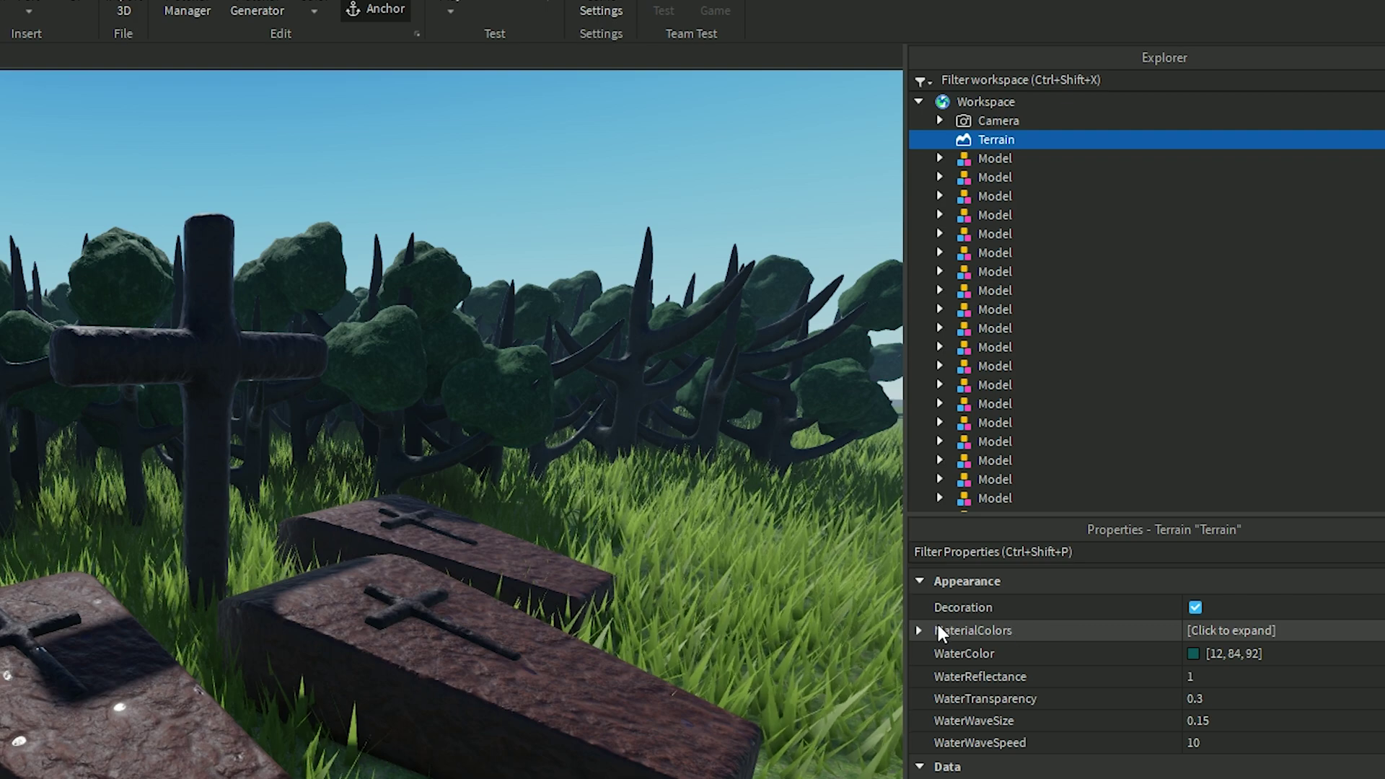
pyautogui.click(937, 628)
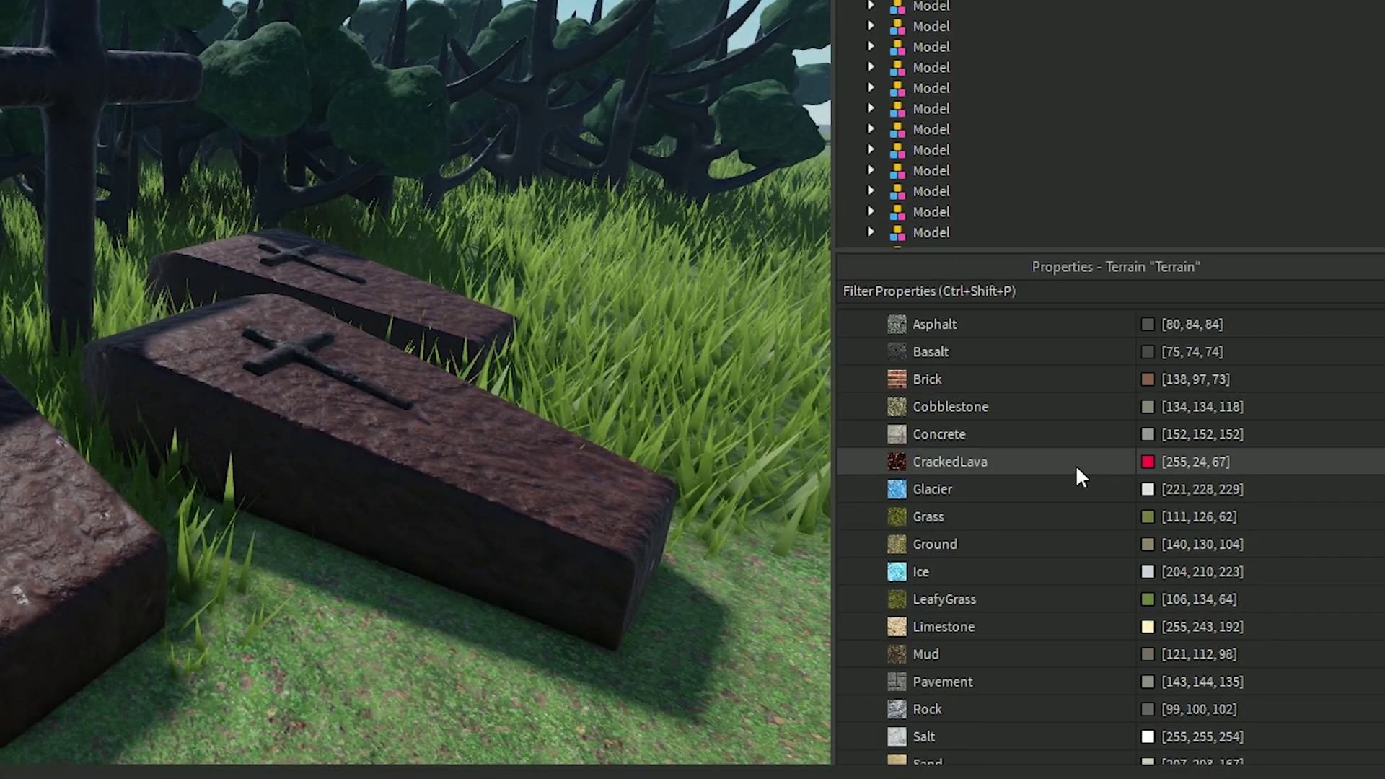
pyautogui.click(1148, 516)
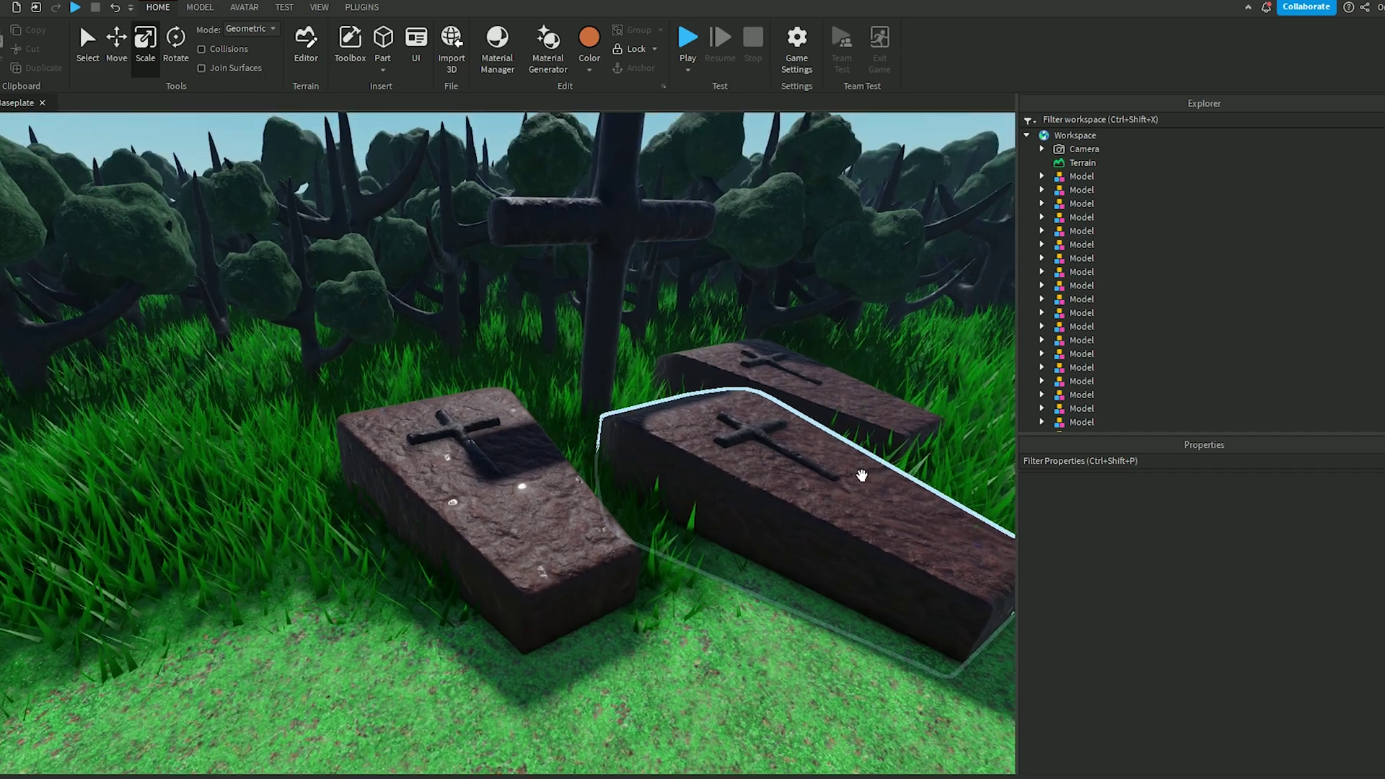
pyautogui.scroll(-5, 861, 476)
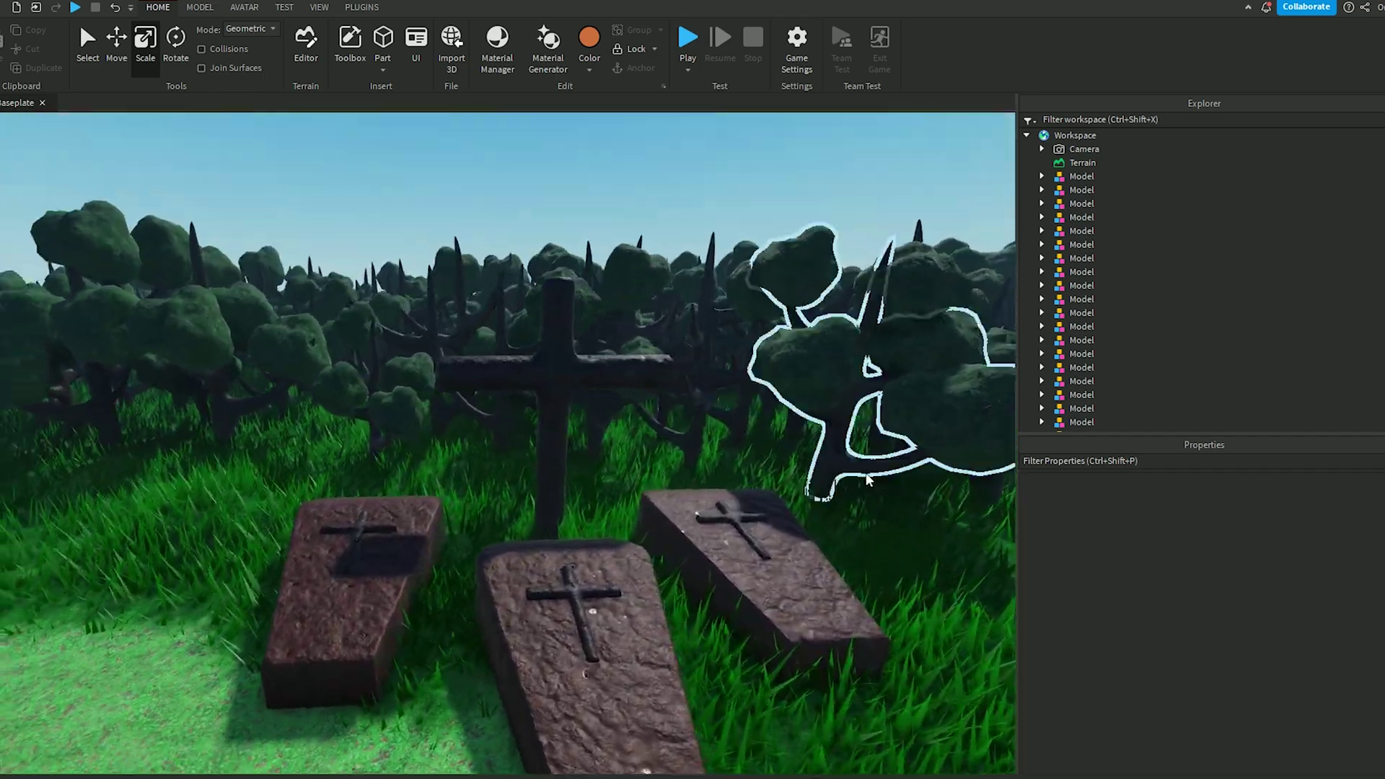
pyautogui.moveTo(862, 475); pyautogui.dragTo(866, 472, button='right')
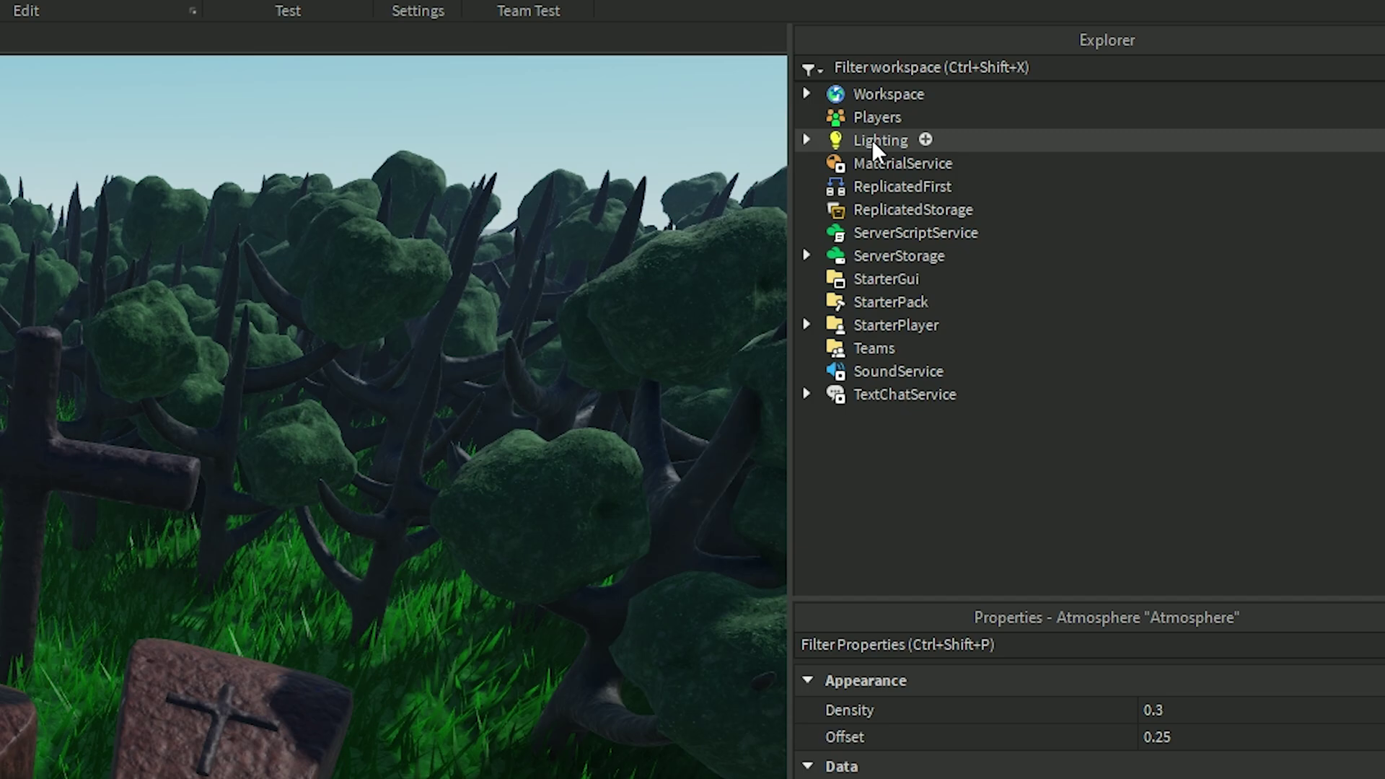
# Step: Set Lighting Technology to Future and ClockTime to 0.6 for a night-time graveyard
pyautogui.click(872, 140)
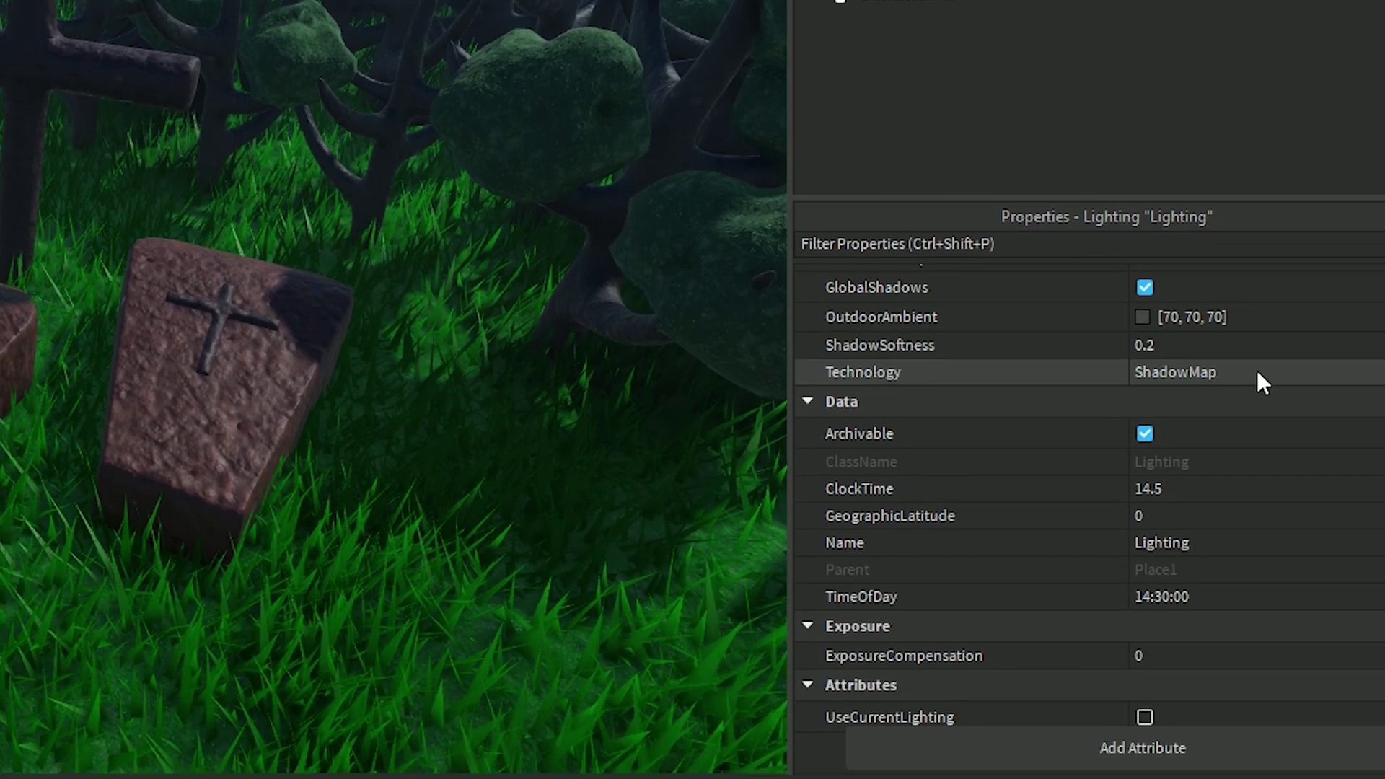
pyautogui.click(1270, 346)
pyautogui.click(1271, 348)
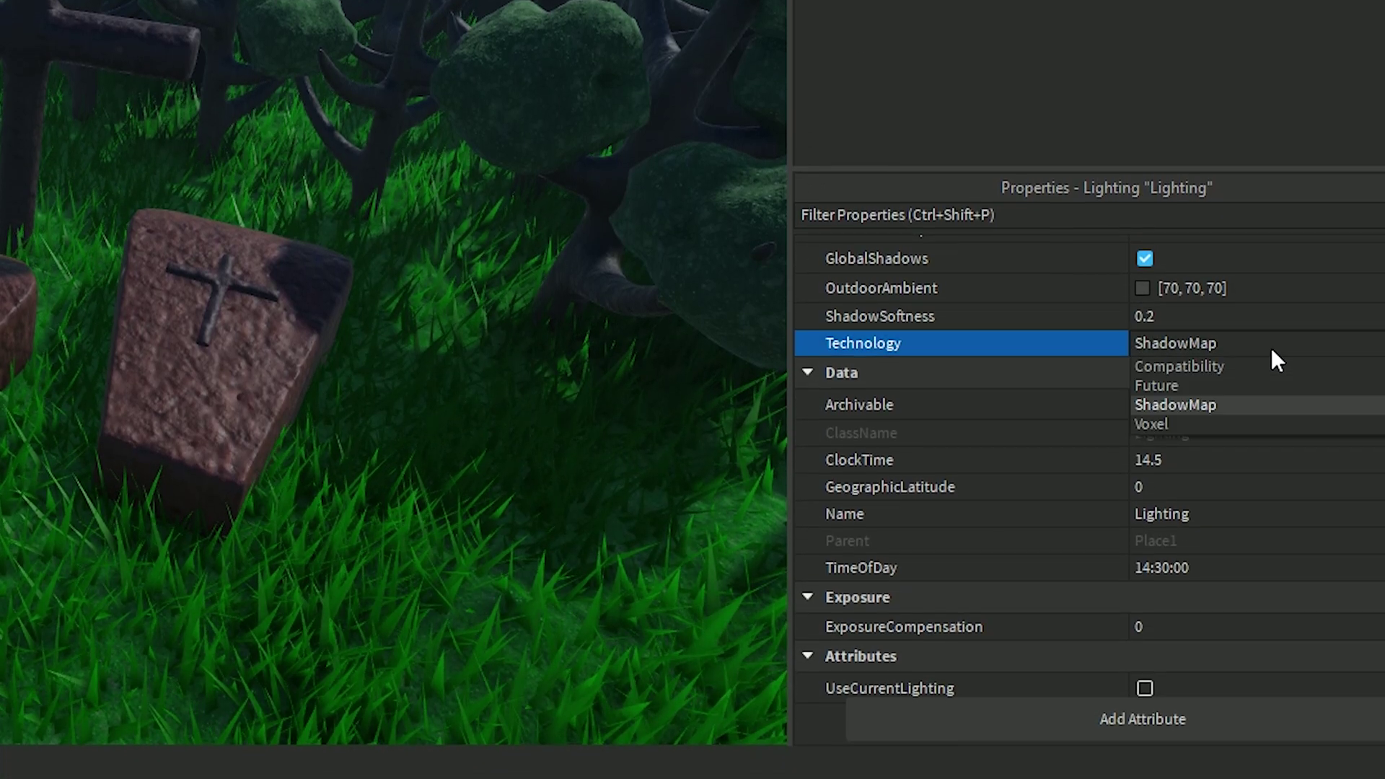
pyautogui.click(1192, 388)
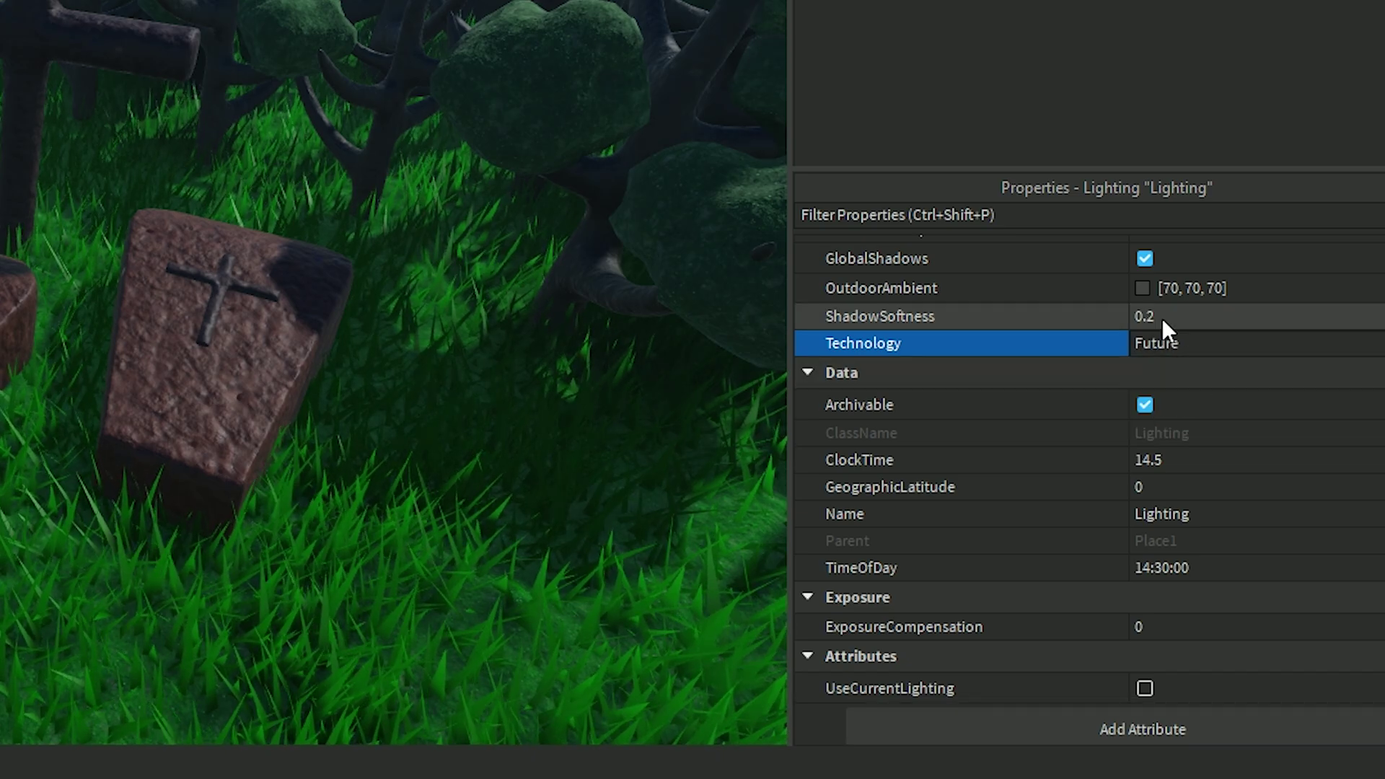
pyautogui.click(1186, 462)
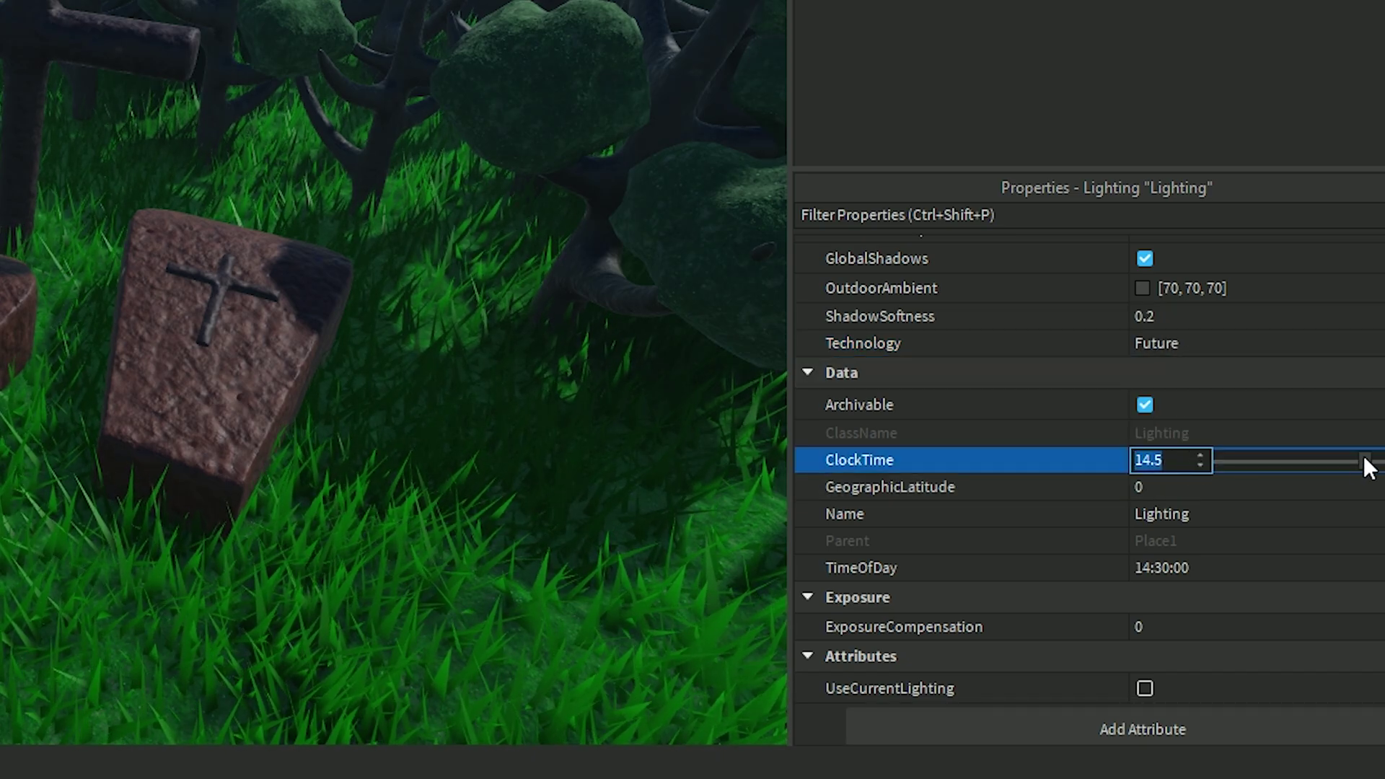
pyautogui.moveTo(1363, 462); pyautogui.dragTo(1224, 461)
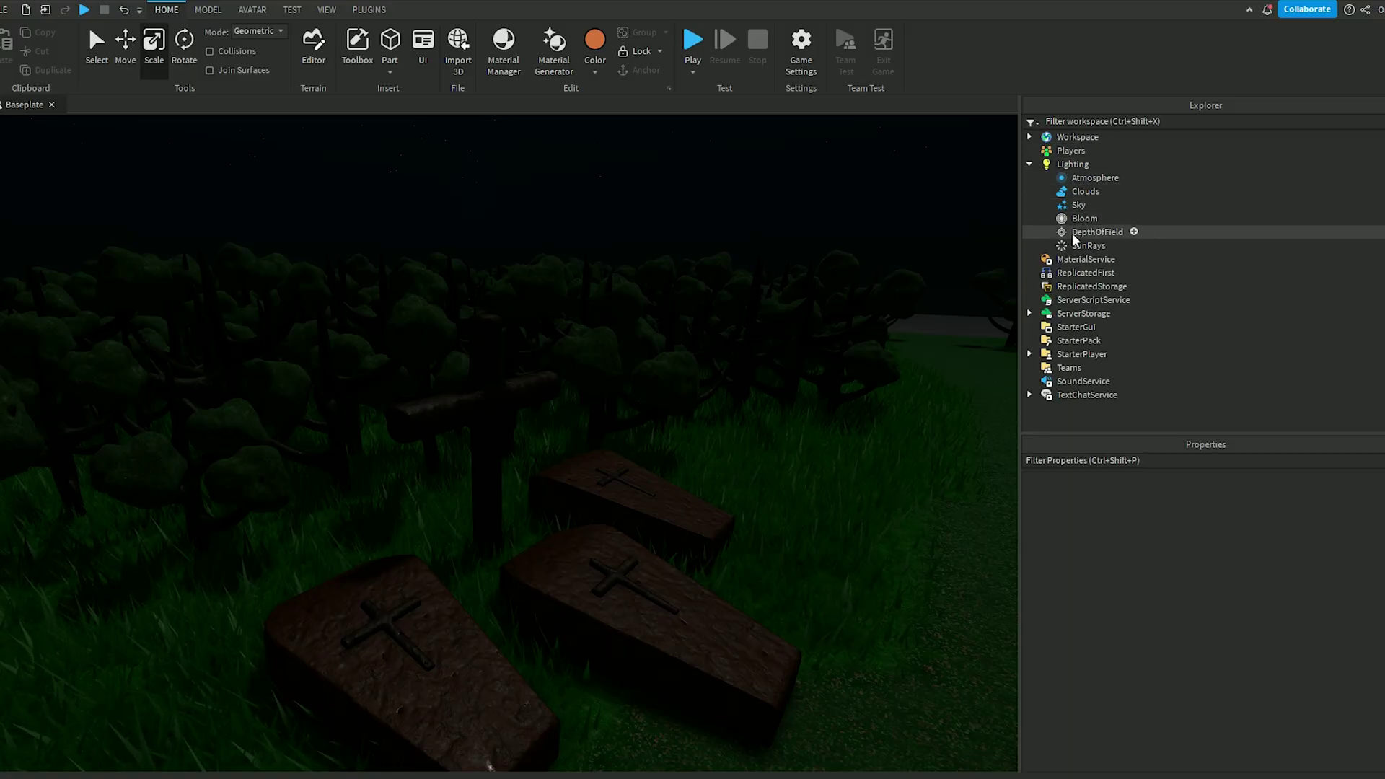
# Step: Adjust the Clouds, Sky, Bloom, DepthOfField and SunRays effect settings under Lighting
pyautogui.click(1078, 191)
pyautogui.click(1070, 204)
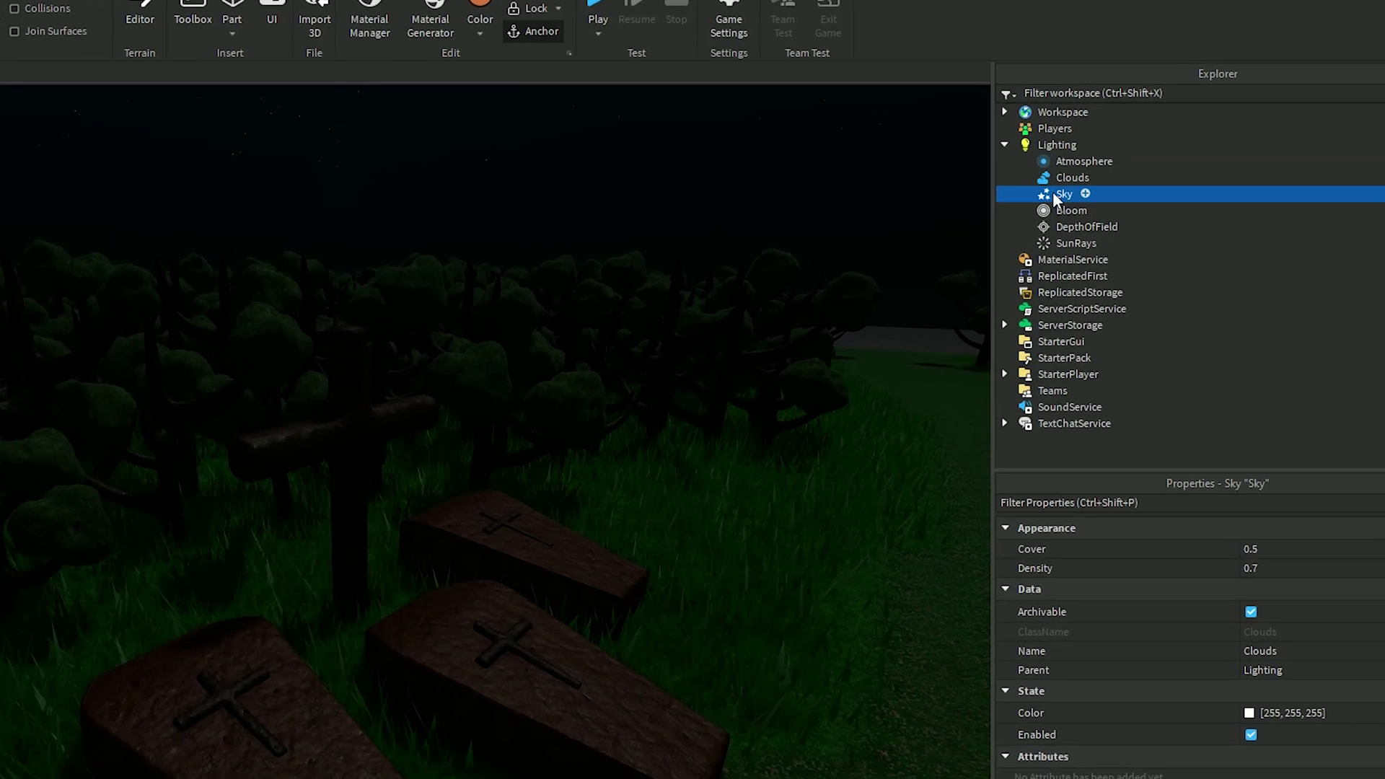
pyautogui.click(1071, 210)
pyautogui.click(1081, 227)
pyautogui.click(1075, 243)
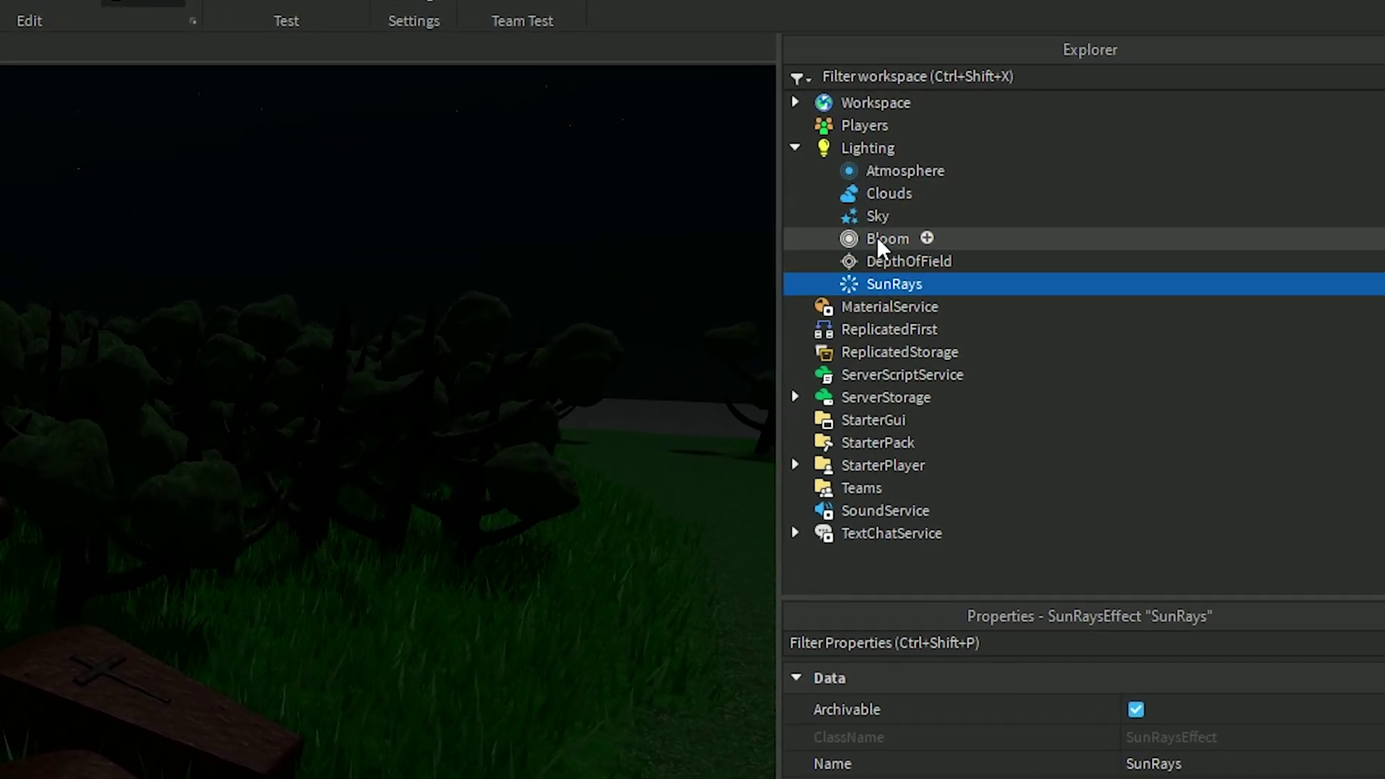
pyautogui.click(874, 238)
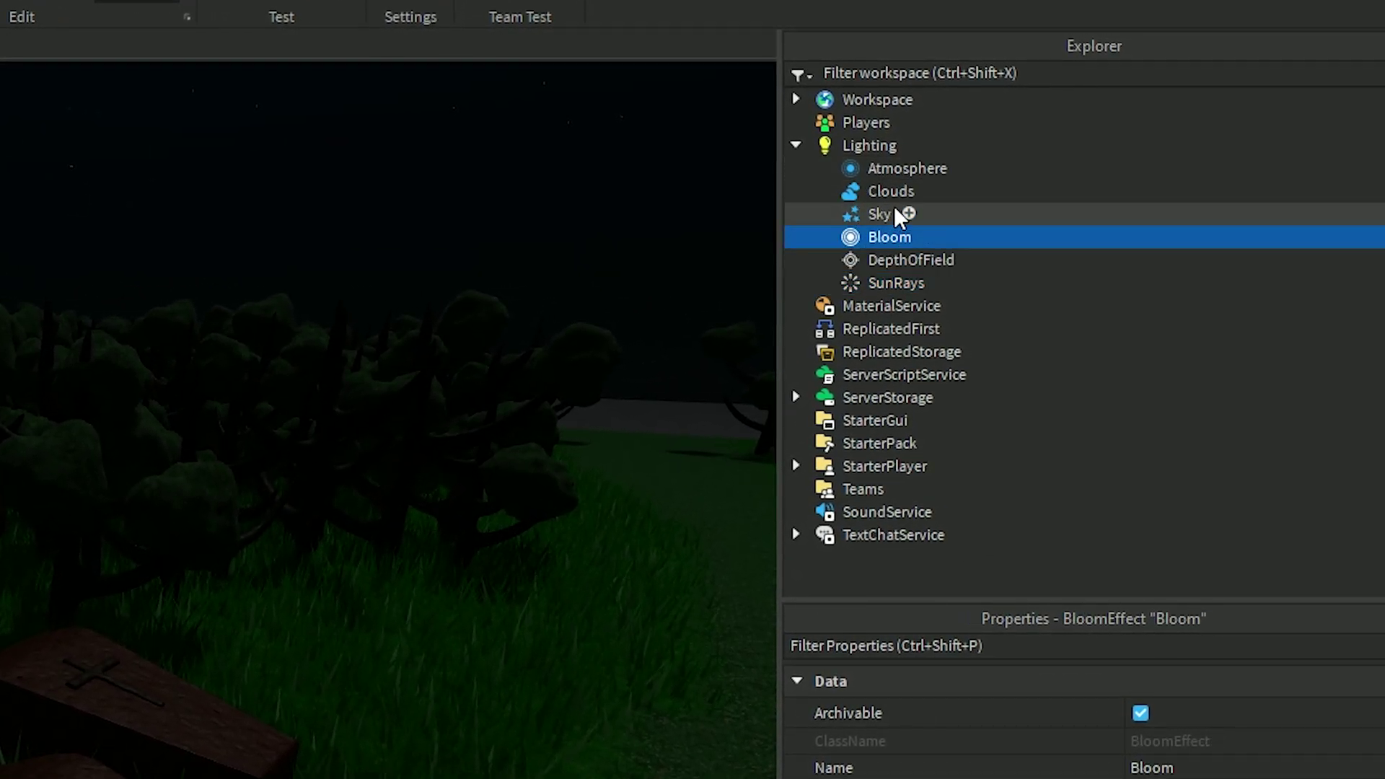
# Step: Give the Atmosphere a bluish night haze, then sculpt raised mounds in the grass
pyautogui.click(903, 170)
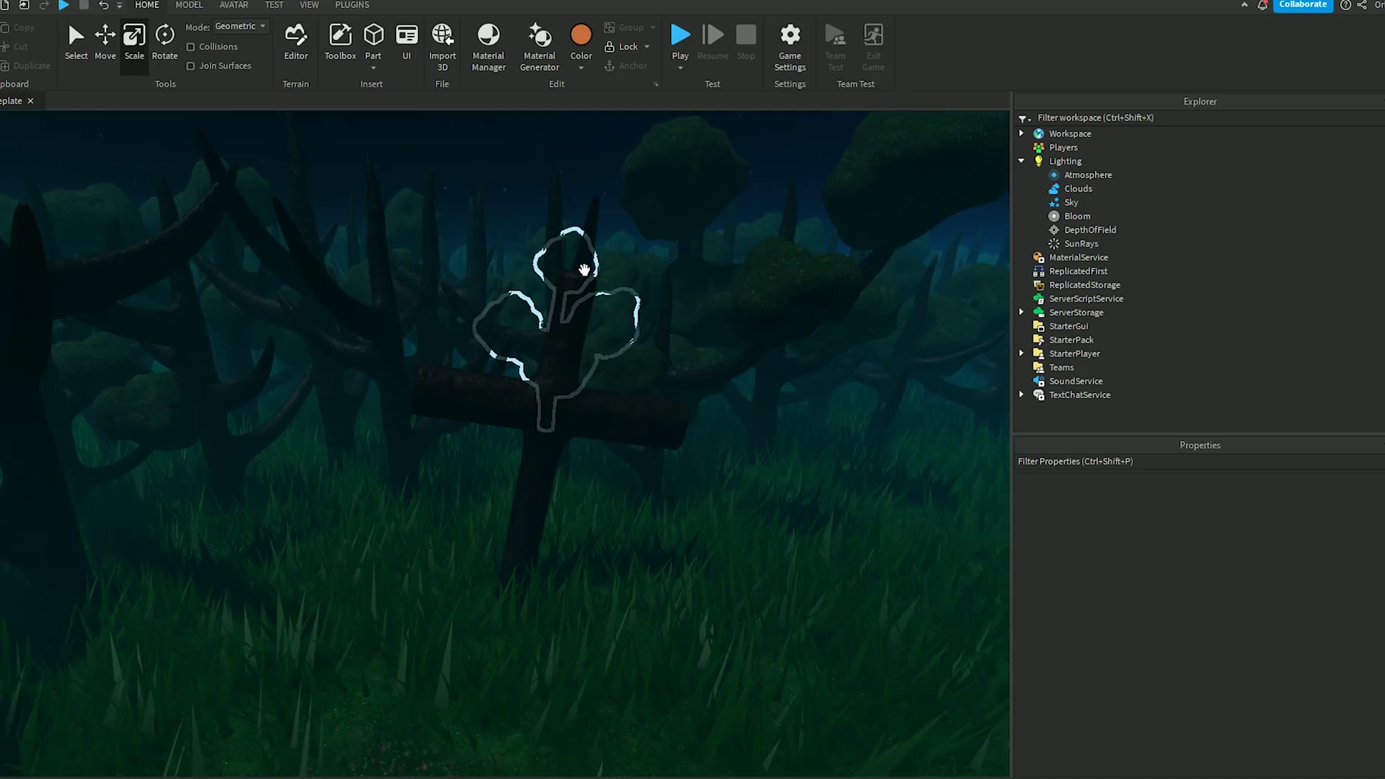
pyautogui.click(308, 47)
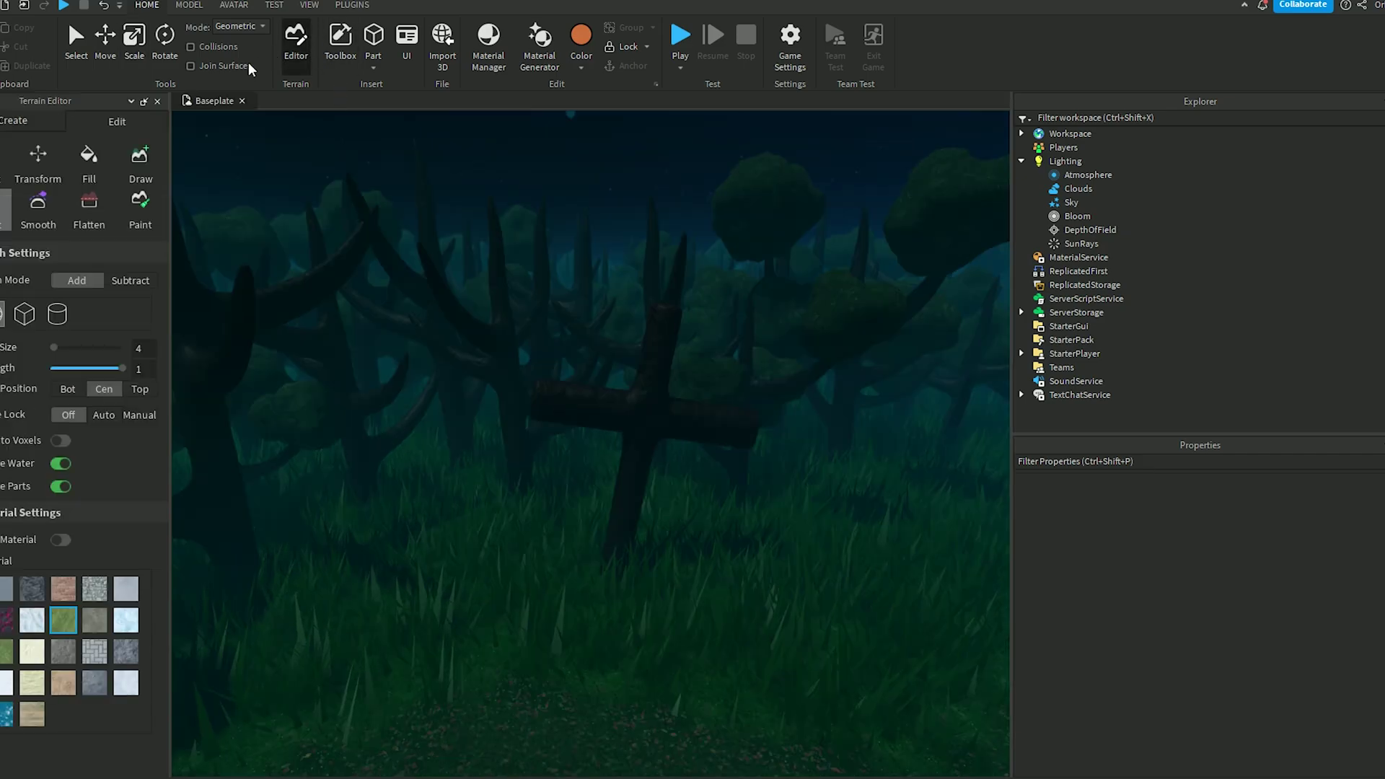
pyautogui.moveTo(501, 417); pyautogui.dragTo(856, 467)
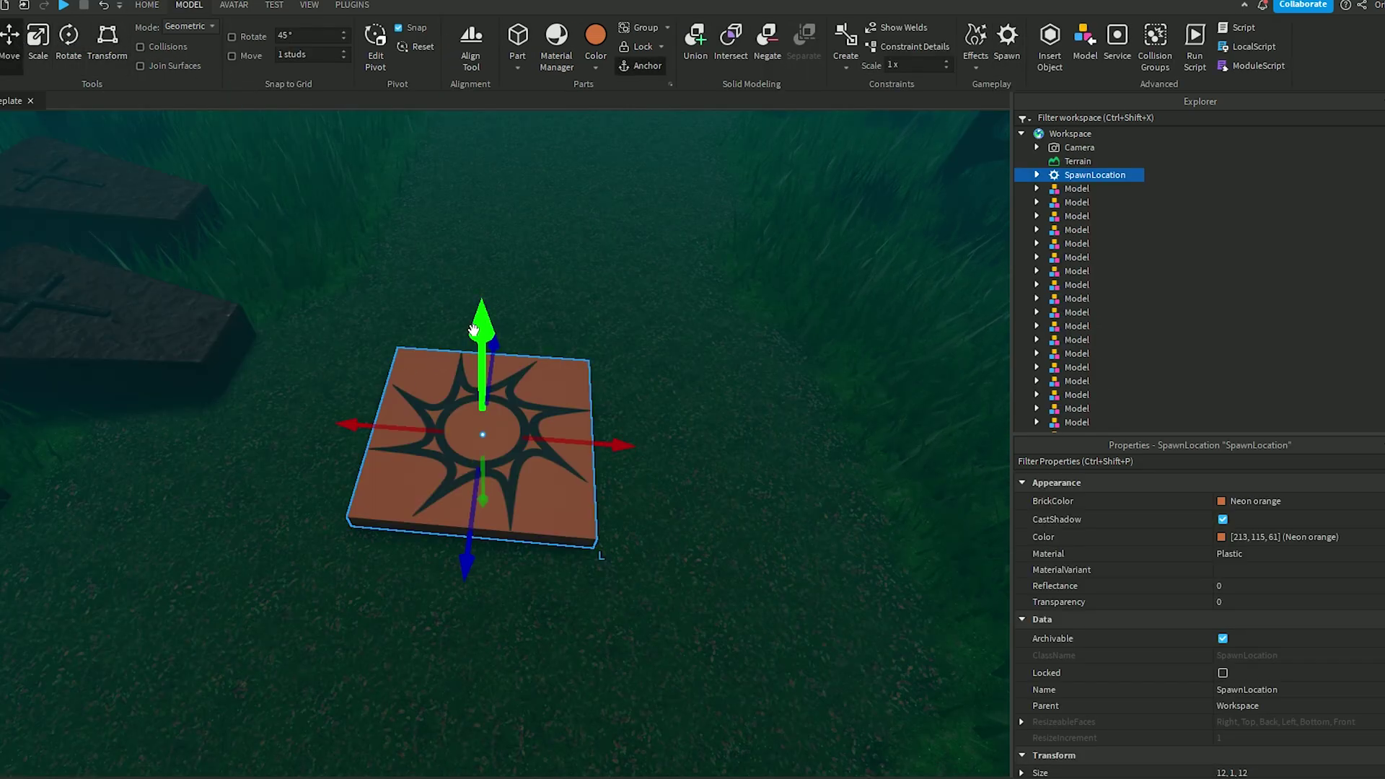
# Step: Lower the SpawnLocation into the terrain using the Move tool's Y-axis handle
pyautogui.moveTo(473, 330); pyautogui.dragTo(476, 351)
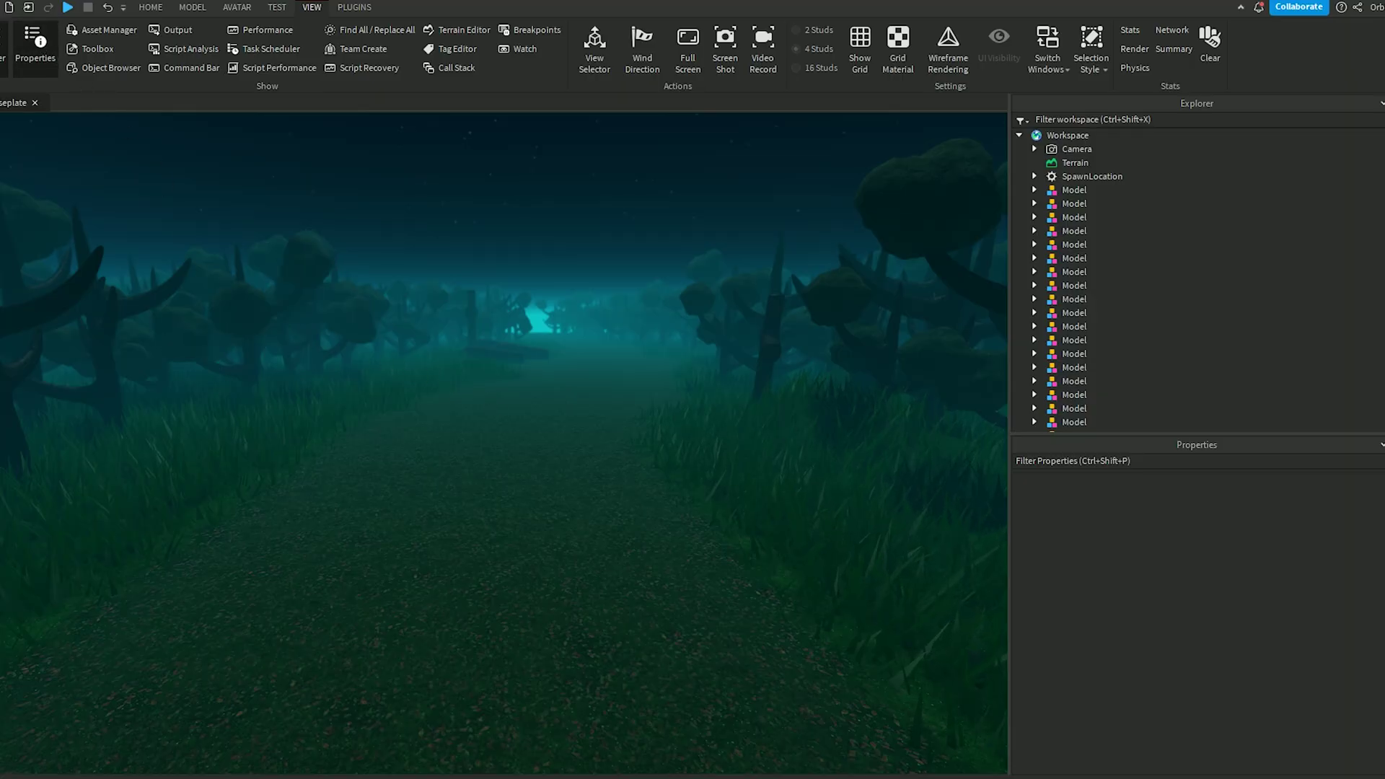
# Step: Publish to Roblox As a new game, showing the Basic Info form for 'Untitled Game'
pyautogui.hotkey('alt', 'f')
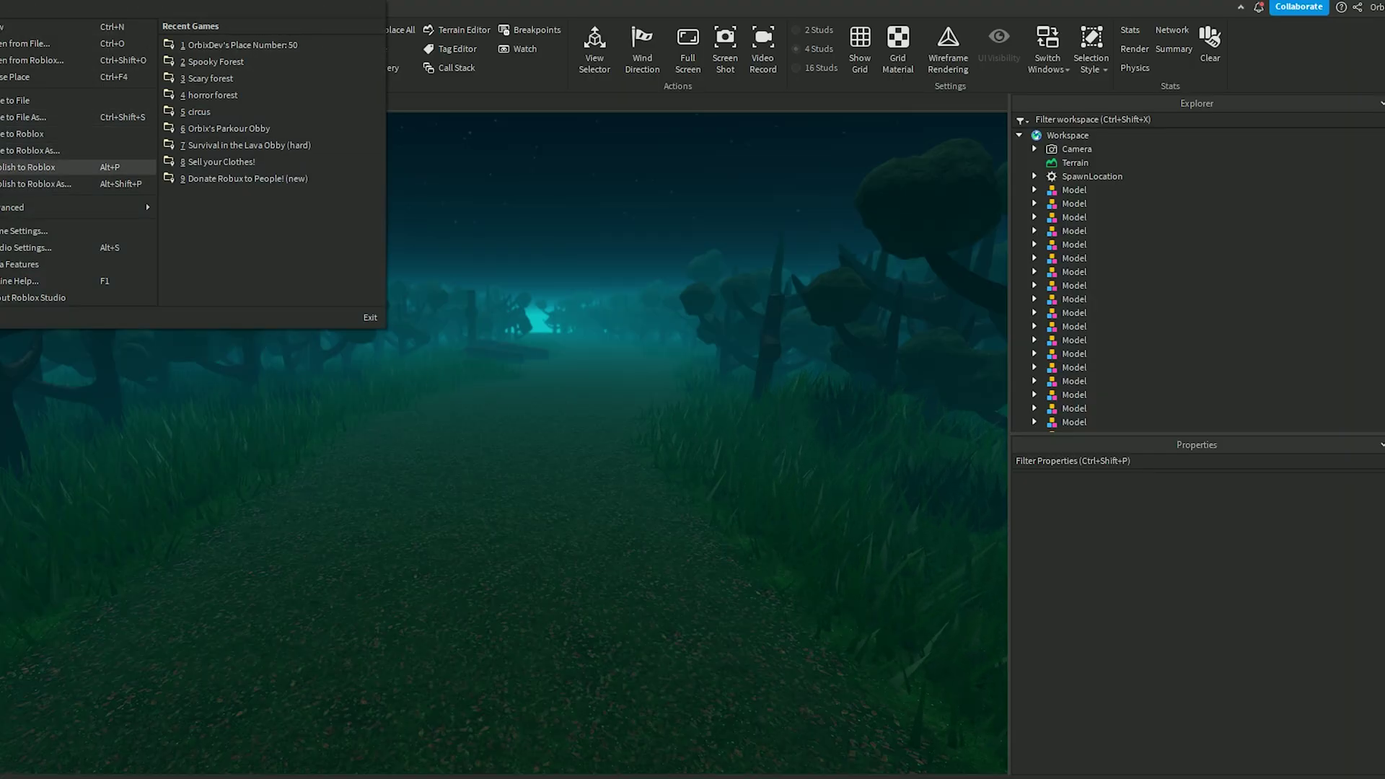
pyautogui.click(50, 184)
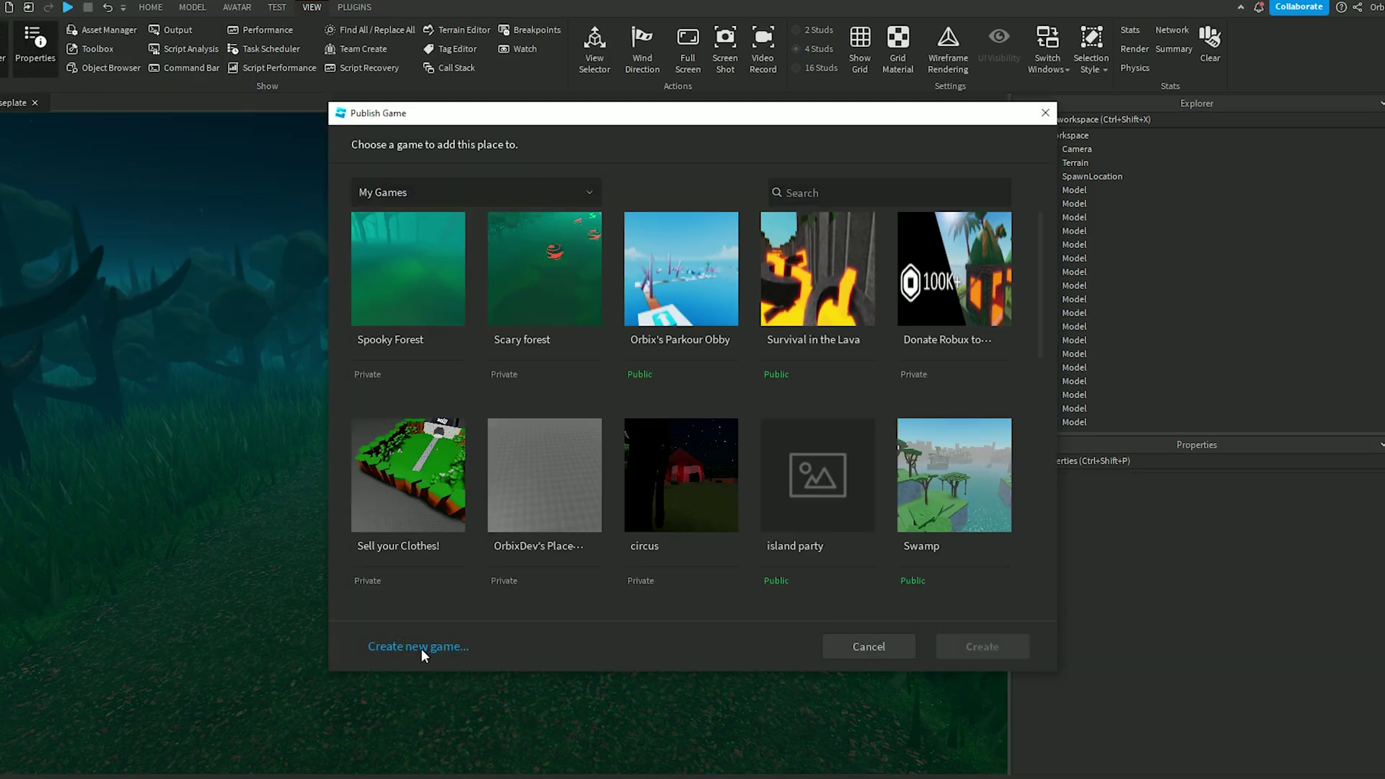
pyautogui.click(421, 647)
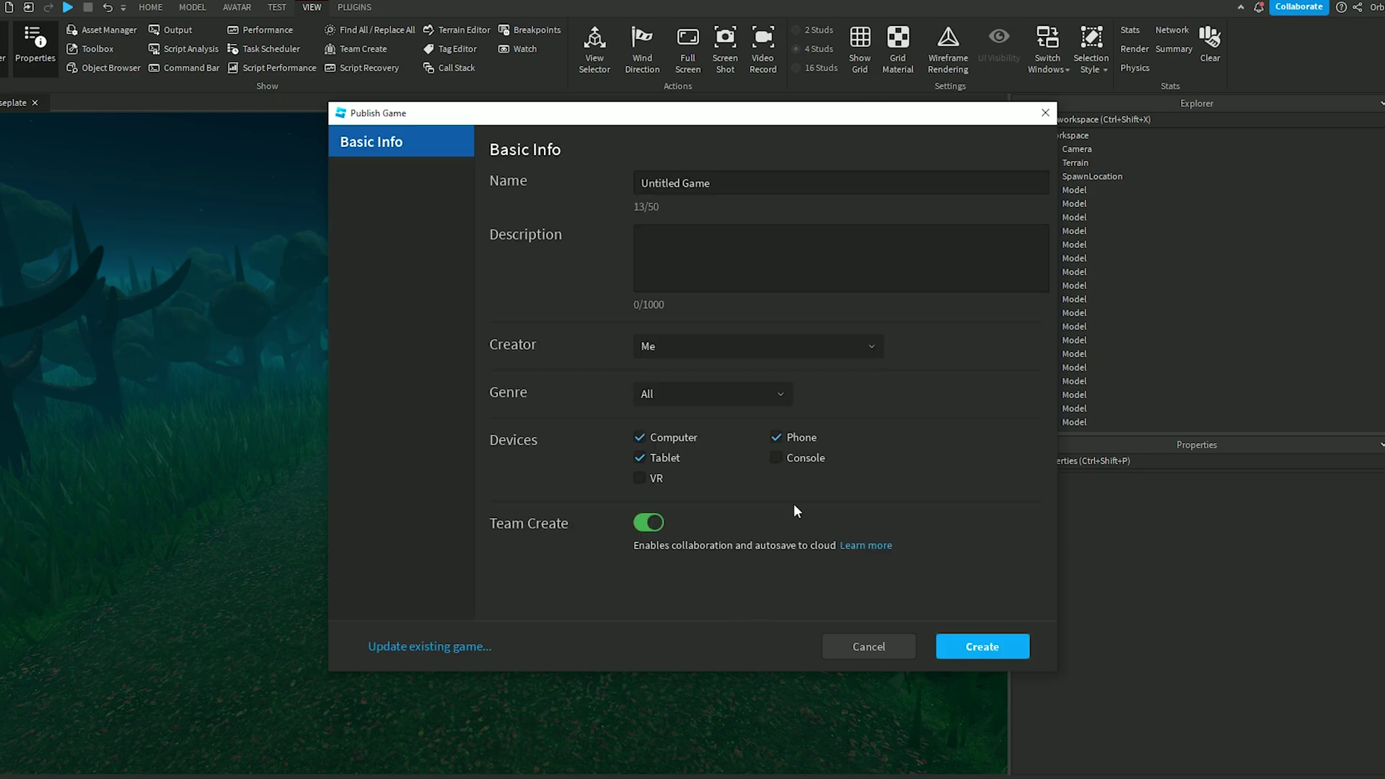